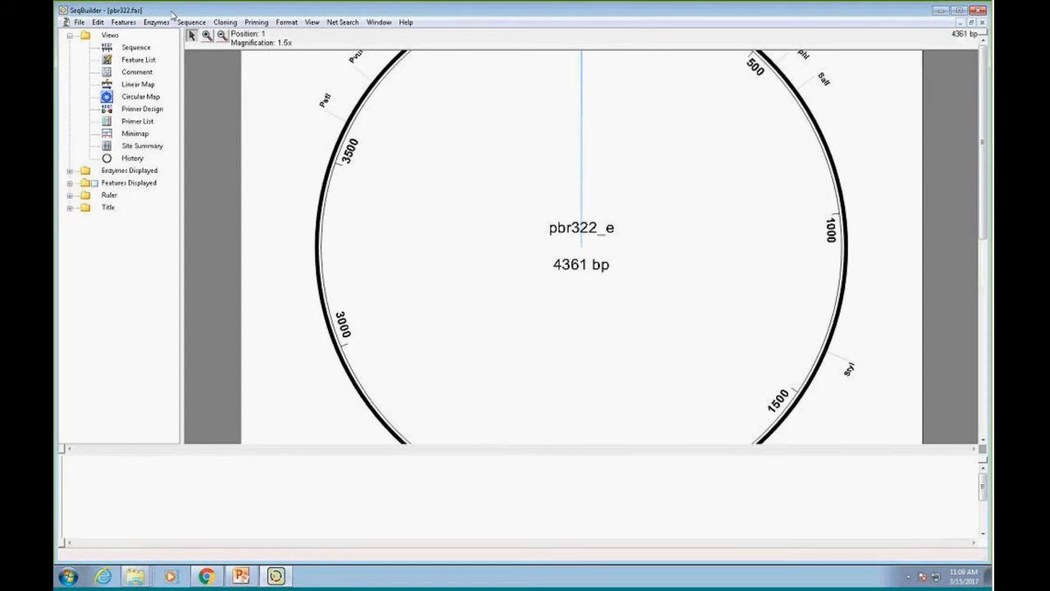
# - Annotate the pbr322 sequence from the feature library, restricting the search to perfect matches only
pyautogui.click(125, 23)
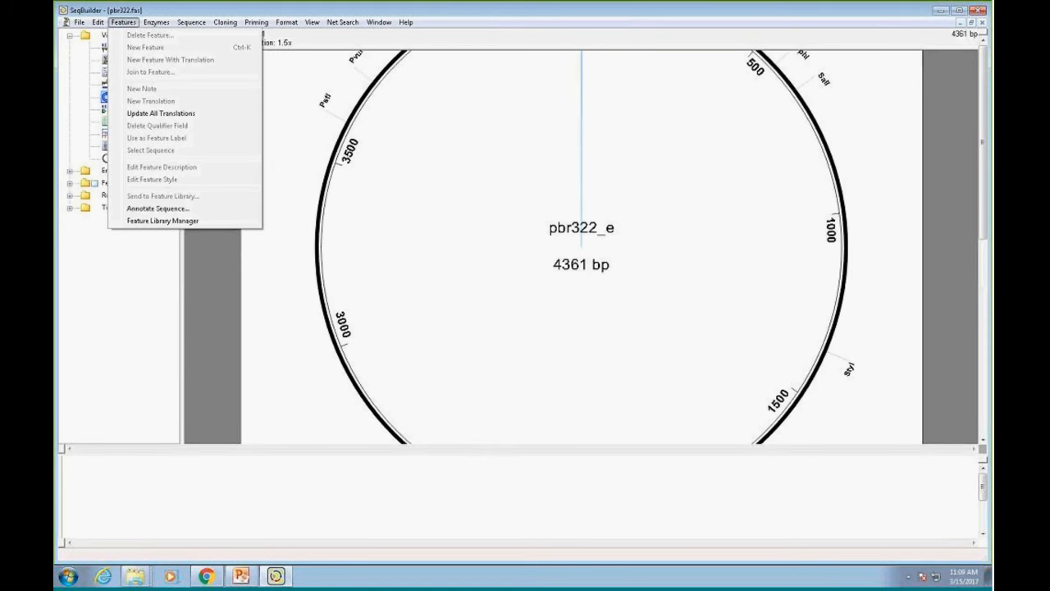
pyautogui.click(150, 209)
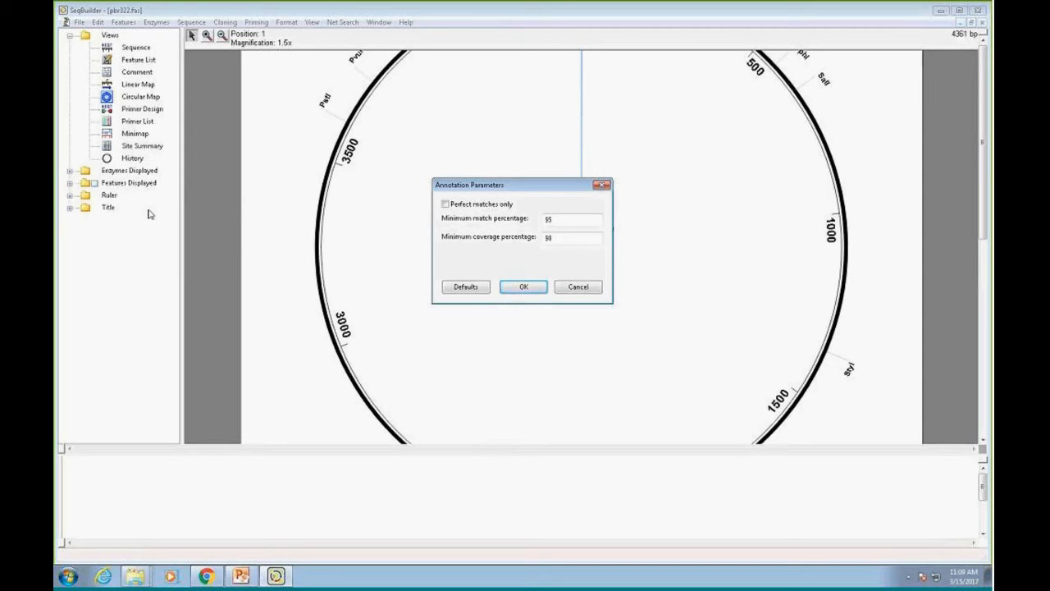
pyautogui.click(445, 205)
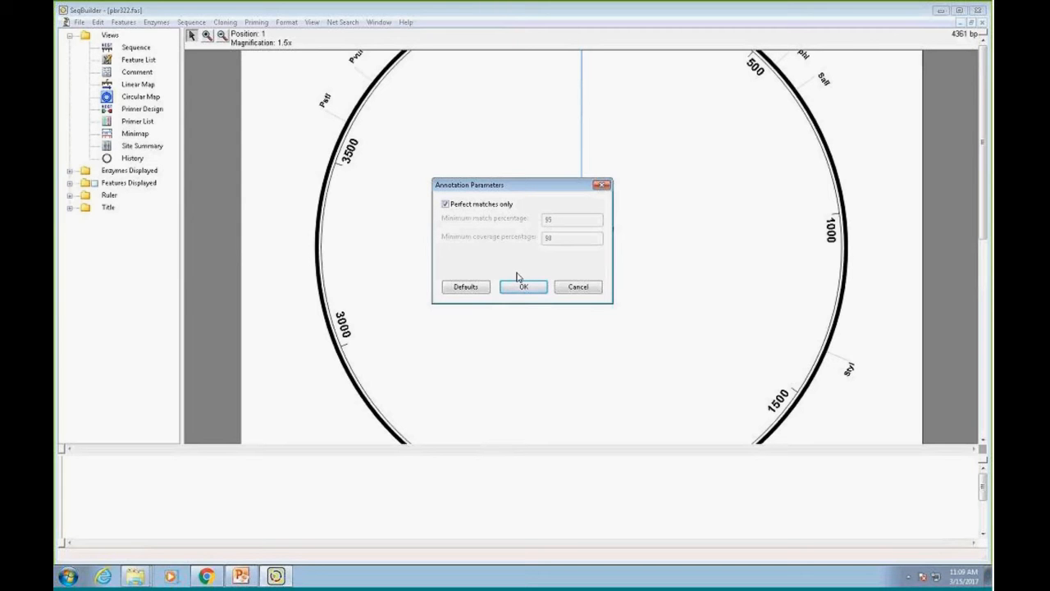
pyautogui.click(445, 205)
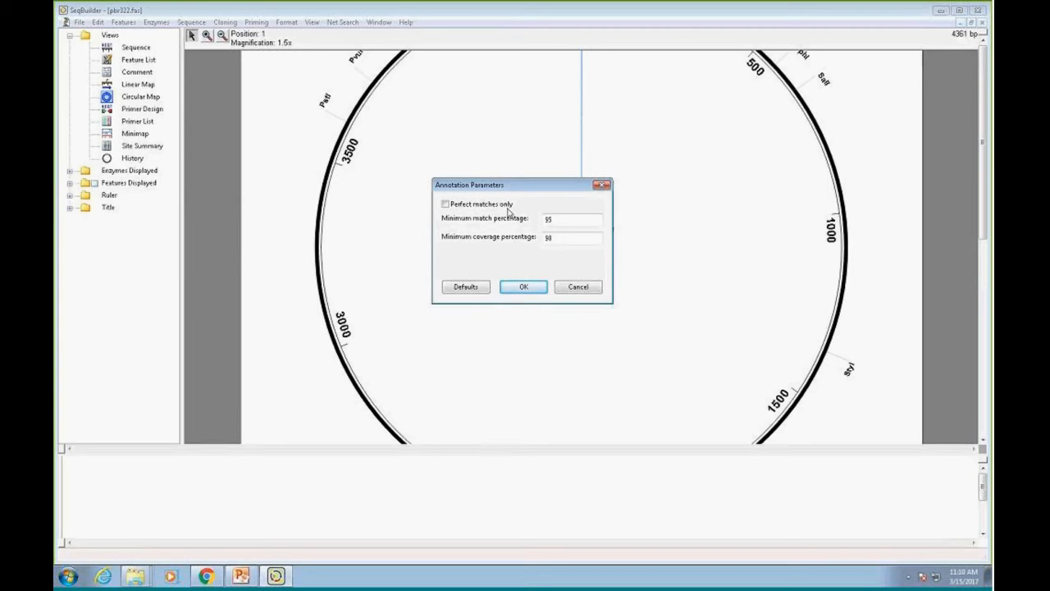
pyautogui.click(445, 204)
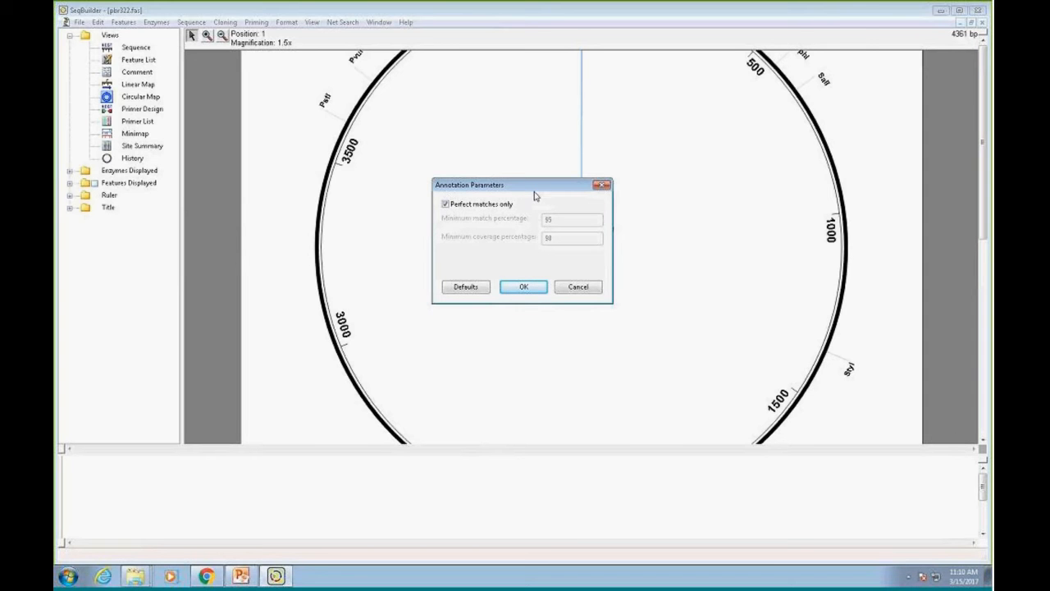
pyautogui.click(523, 287)
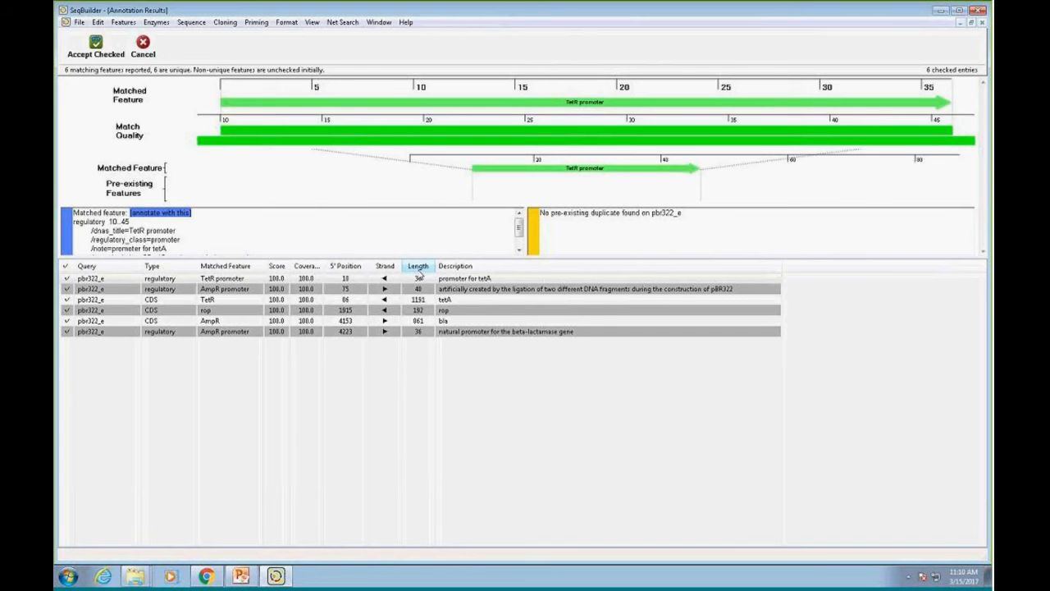
# - Restore the maximized Annotation Results to a floating window, reposition it and widen it to show more of the Description column
pyautogui.click(971, 22)
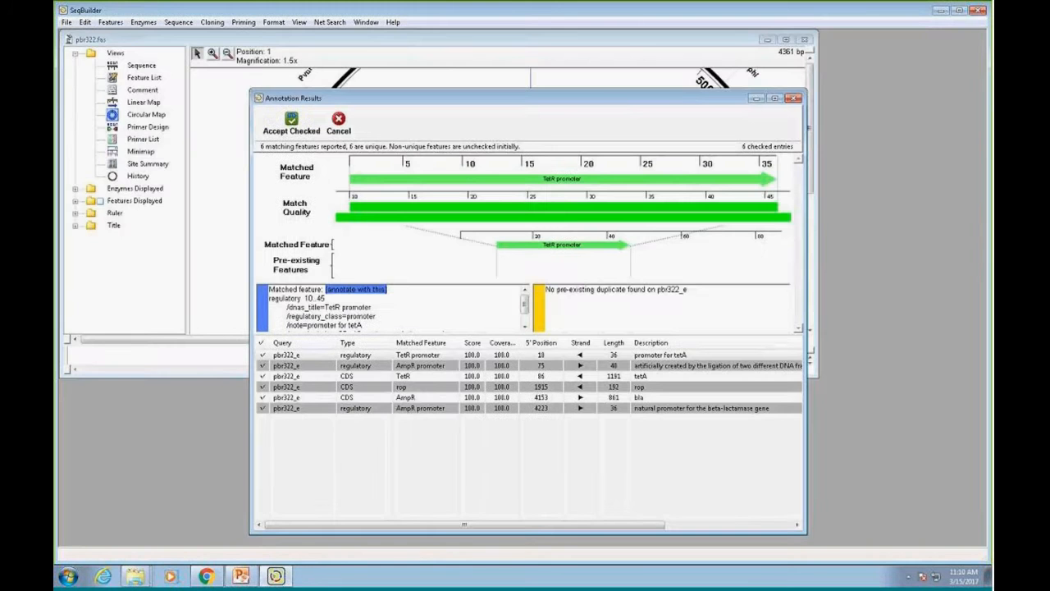
pyautogui.moveTo(600, 99); pyautogui.dragTo(559, 78)
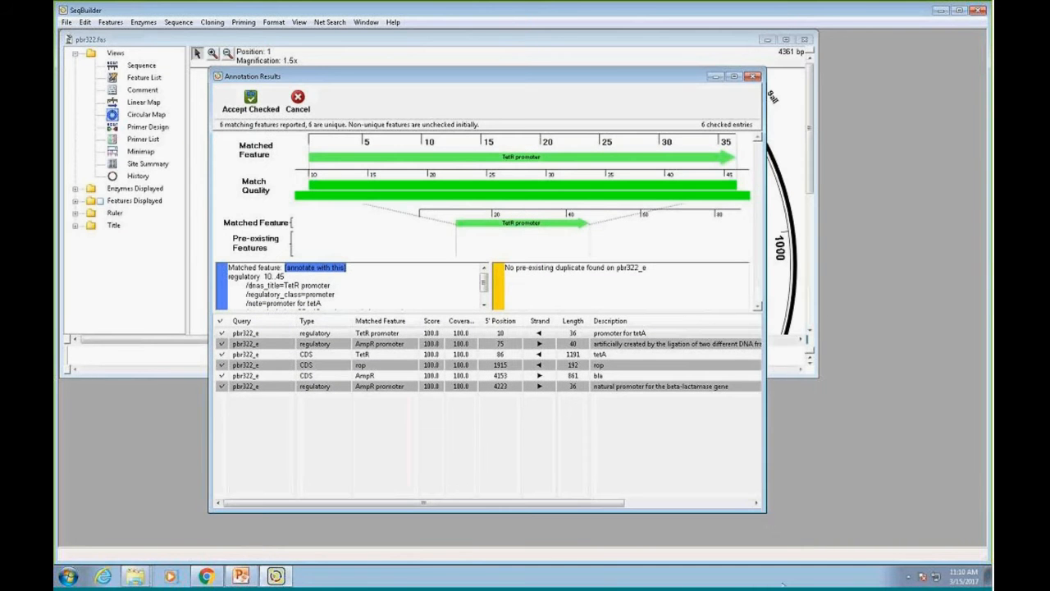
pyautogui.moveTo(765, 514); pyautogui.dragTo(830, 520)
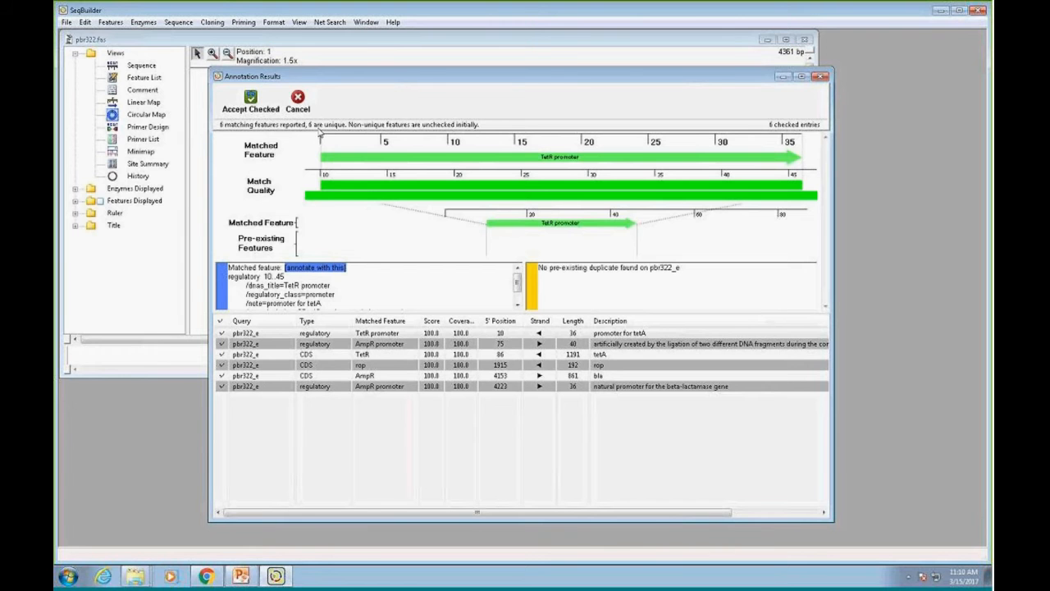
# - Review each matched feature from the TetR promoter down to the last AmpR promoter, and accept all checked annotations
pyautogui.click(238, 334)
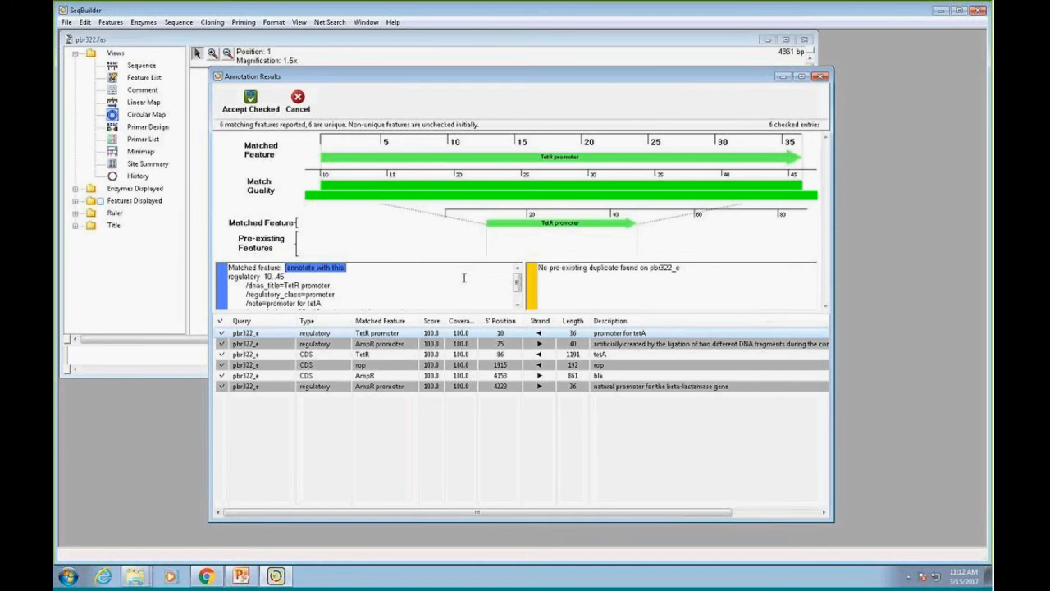
pyautogui.click(276, 345)
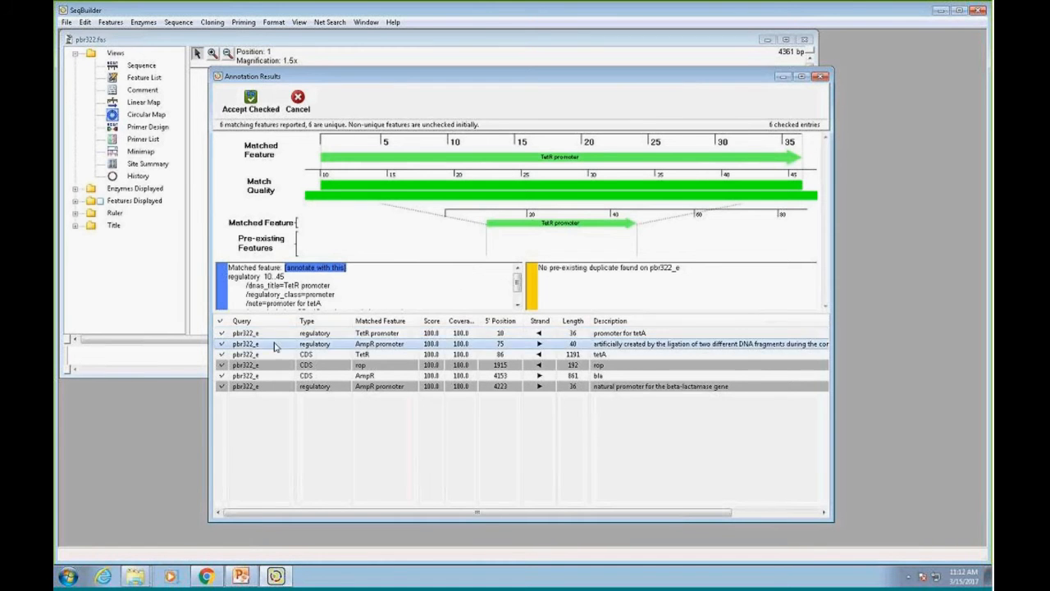
pyautogui.click(276, 357)
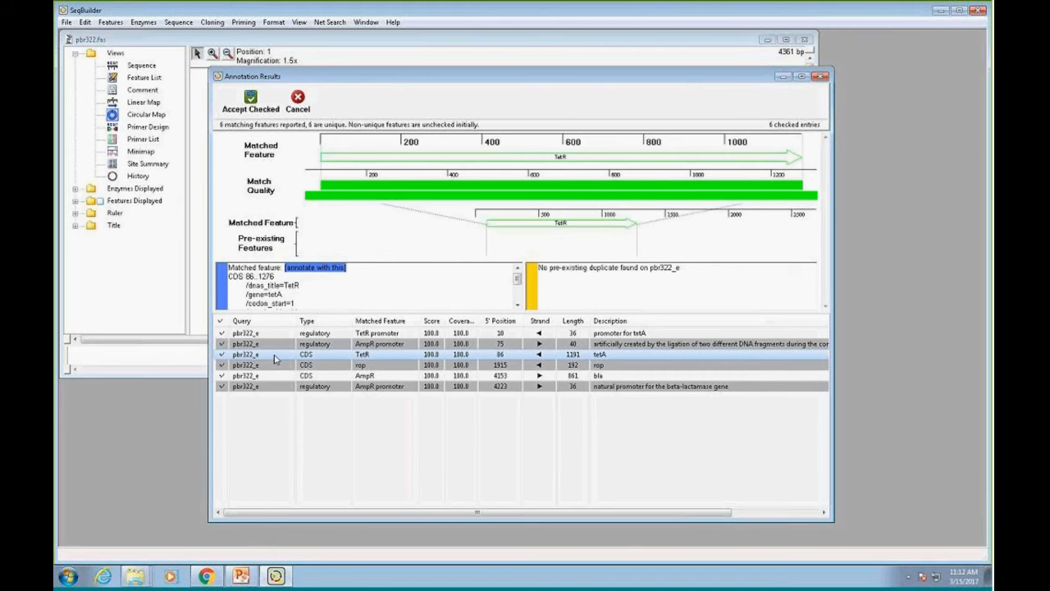
pyautogui.click(276, 364)
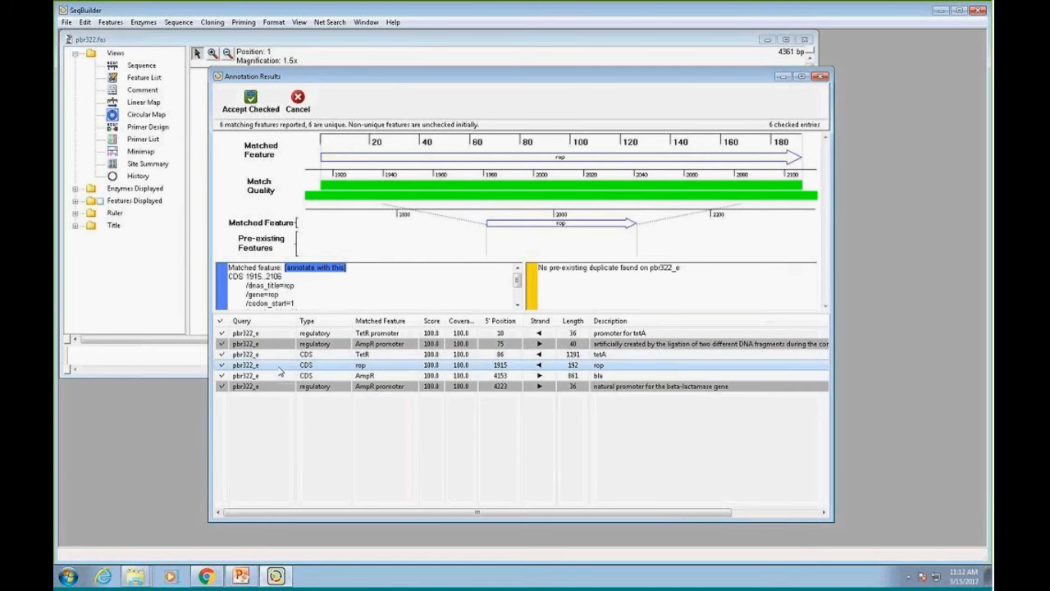
pyautogui.click(278, 377)
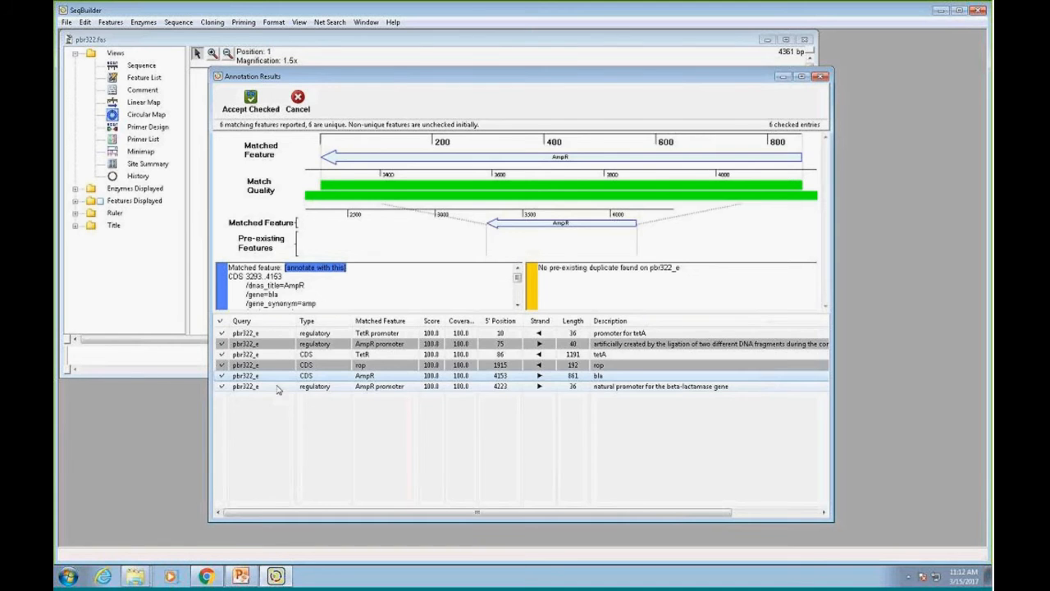
pyautogui.click(281, 387)
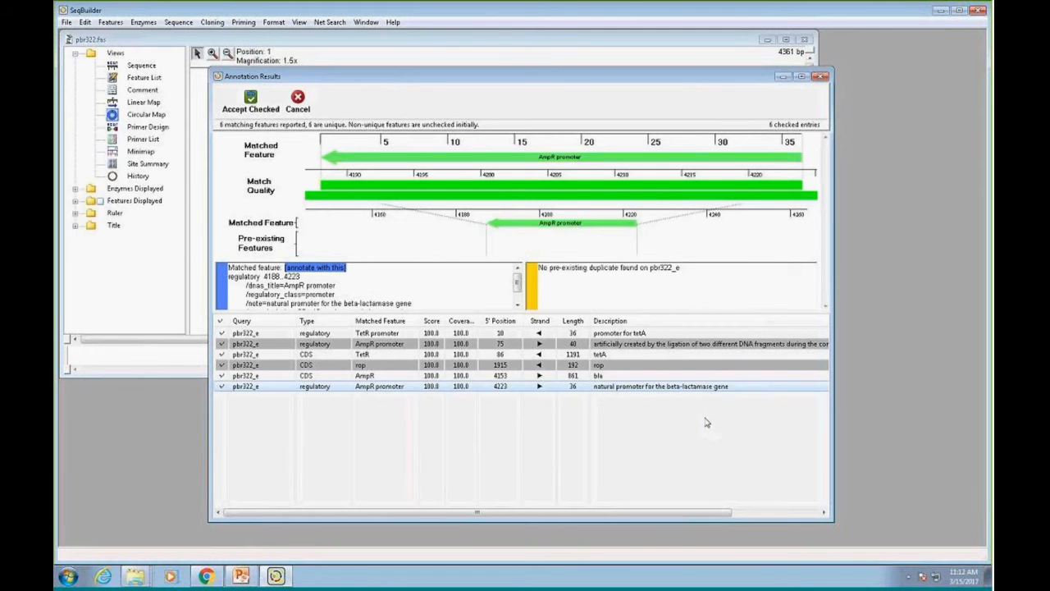
pyautogui.click(251, 100)
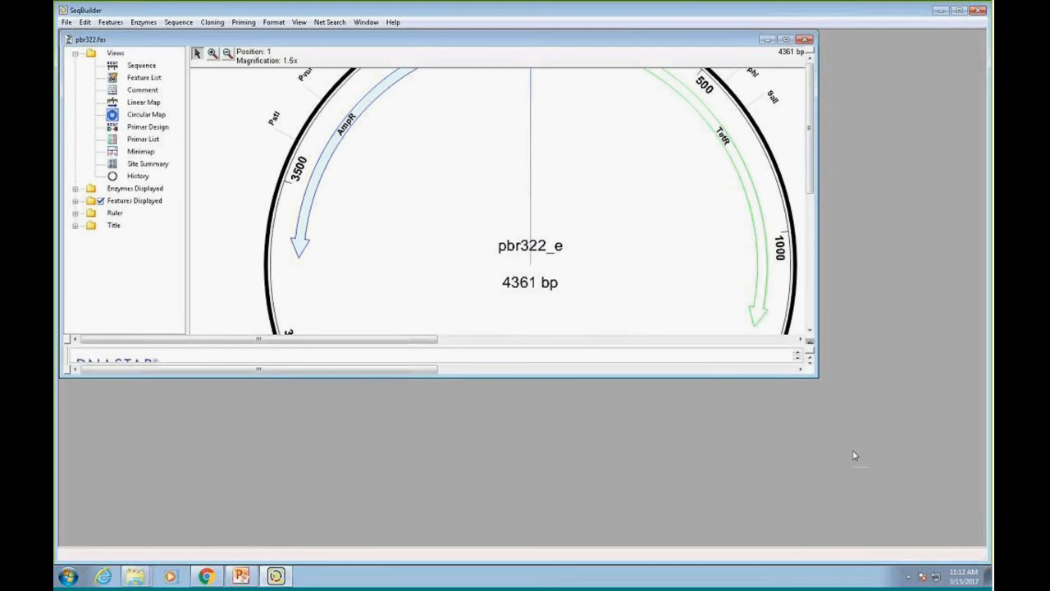
# - Enlarge the pbr322.fas window, bring the annotation summary table into view and give the circular map more height
pyautogui.moveTo(817, 376); pyautogui.dragTo(917, 503)
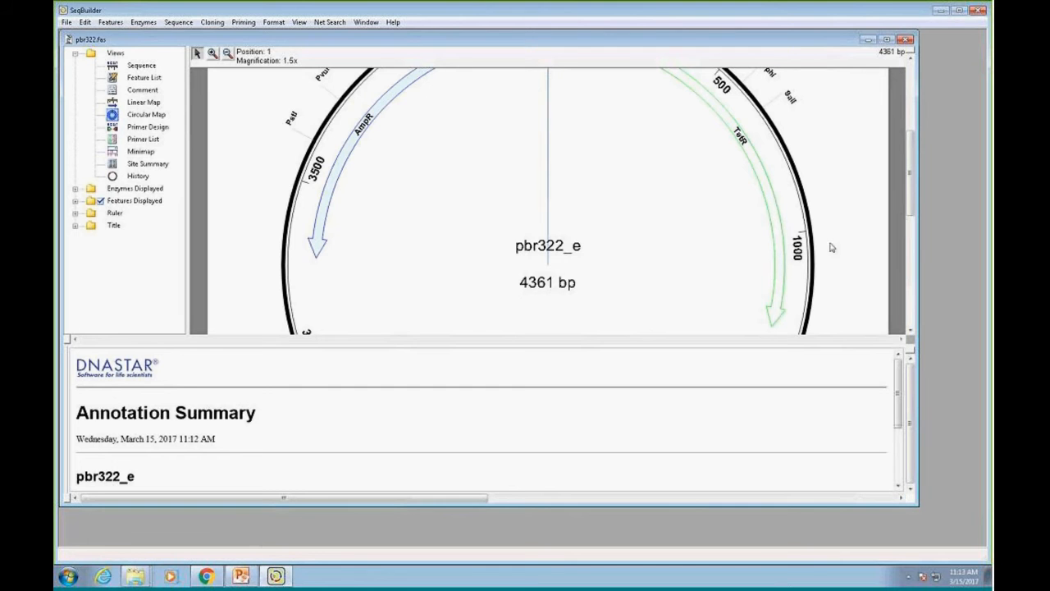
pyautogui.moveTo(909, 144); pyautogui.dragTo(912, 174)
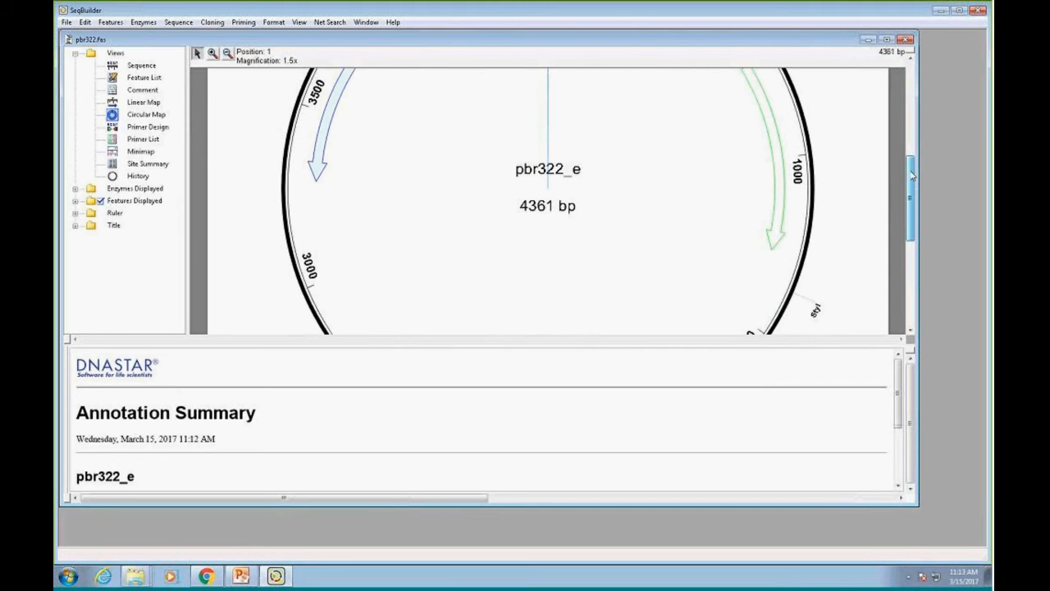
pyautogui.moveTo(903, 413); pyautogui.dragTo(900, 441)
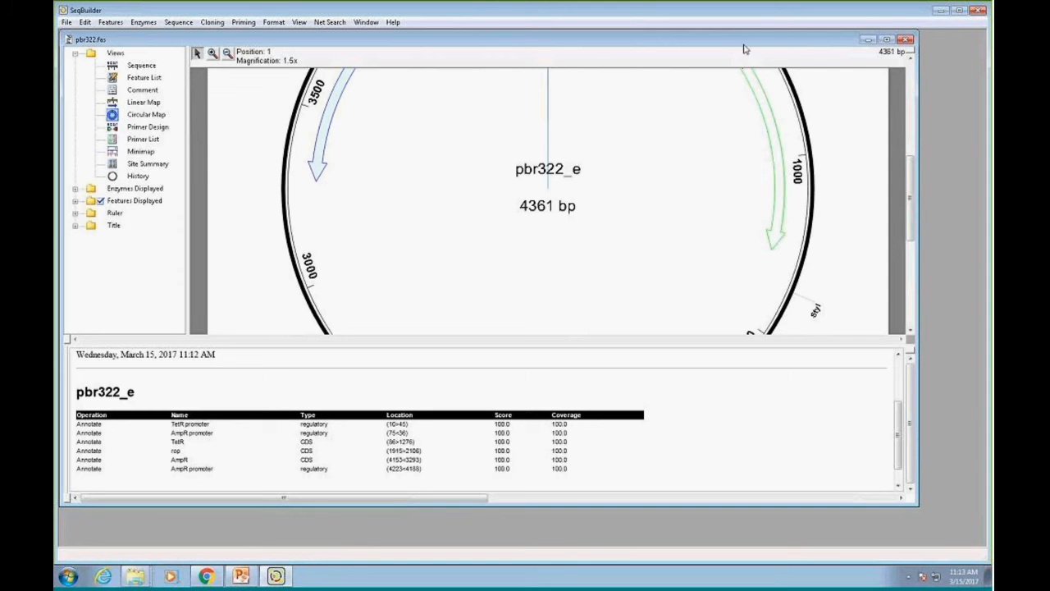
pyautogui.moveTo(744, 46); pyautogui.dragTo(757, 48)
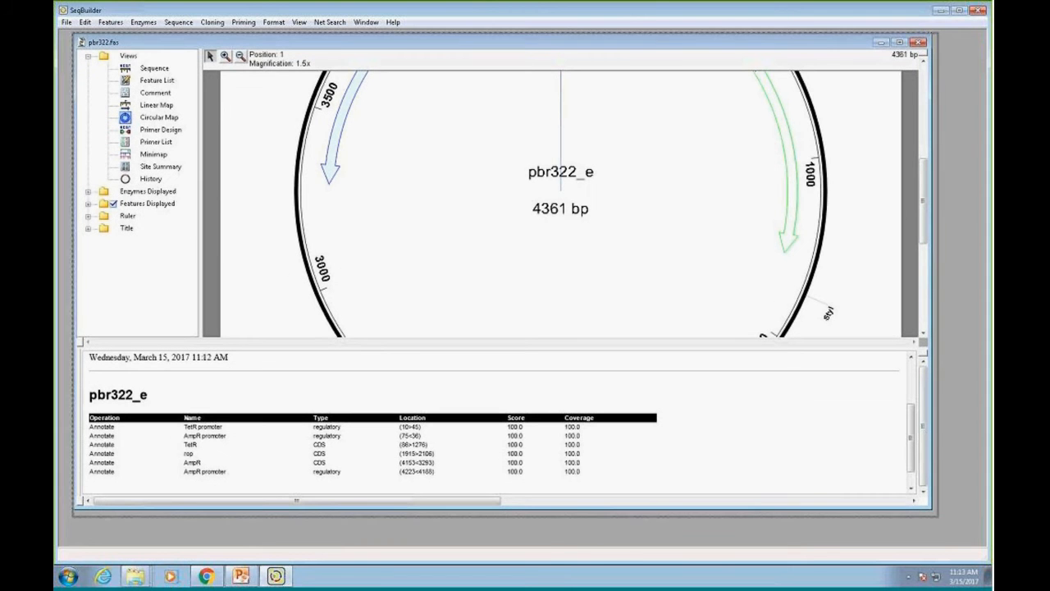
pyautogui.moveTo(936, 515); pyautogui.dragTo(975, 543)
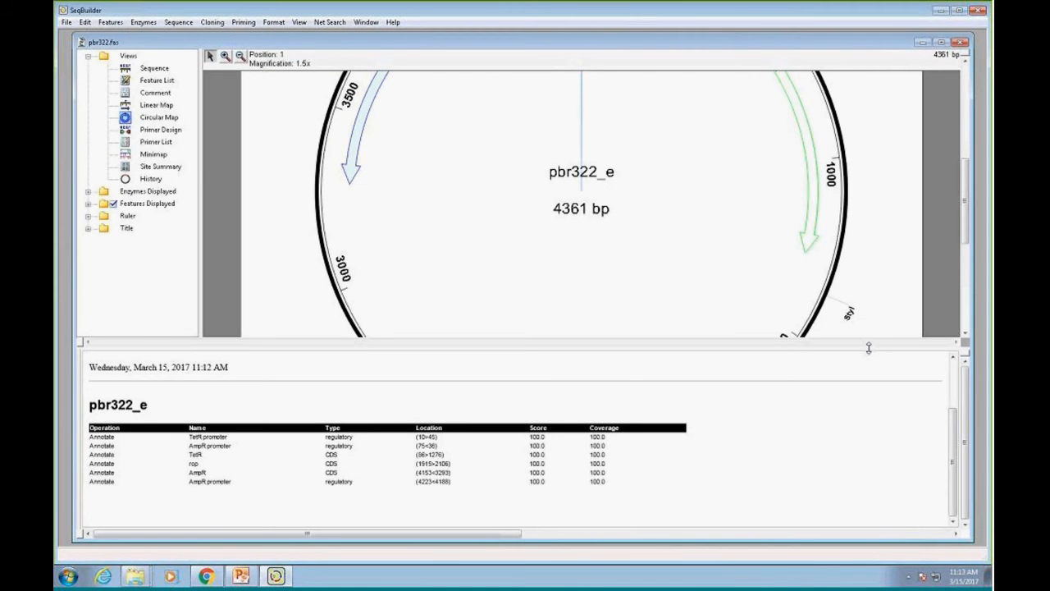
pyautogui.moveTo(868, 348); pyautogui.dragTo(876, 400)
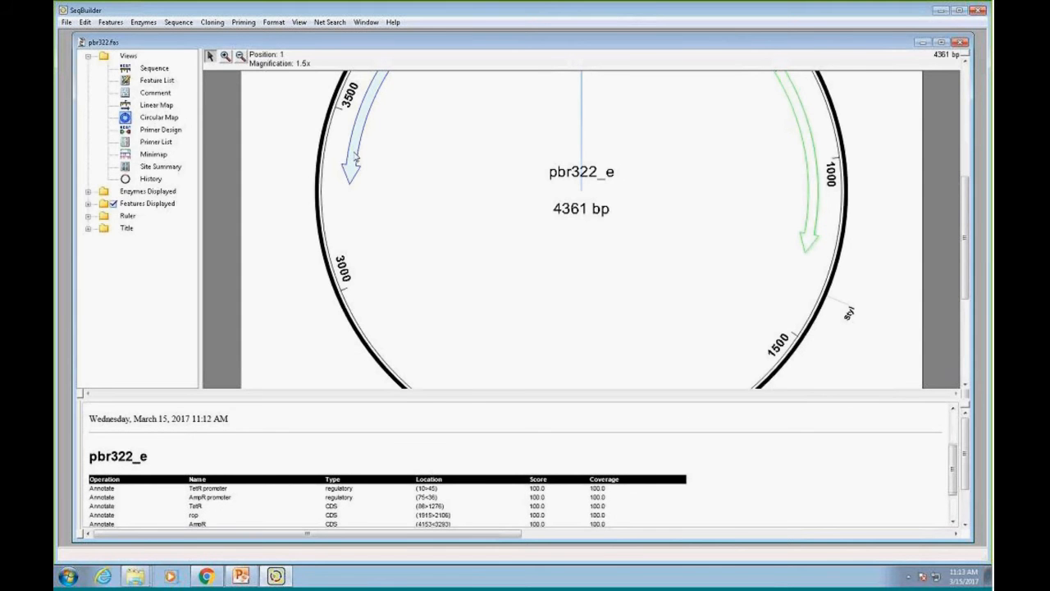
# - Move the AmpR feature arrow outward so it lies on the plasmid circle
pyautogui.moveTo(966, 197); pyautogui.dragTo(968, 132)
pyautogui.click(436, 175)
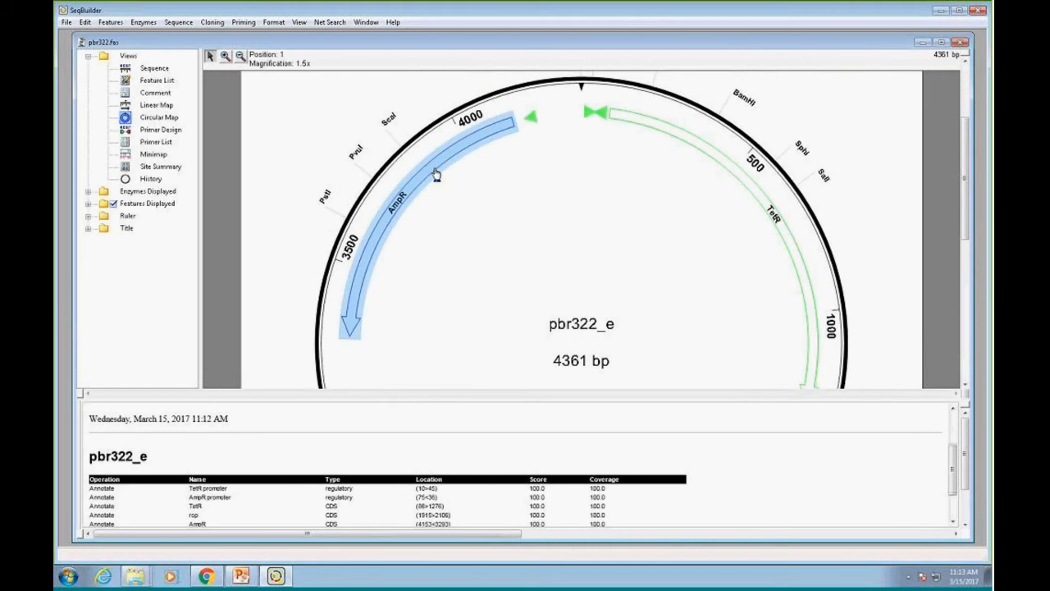
pyautogui.moveTo(437, 175); pyautogui.dragTo(423, 135)
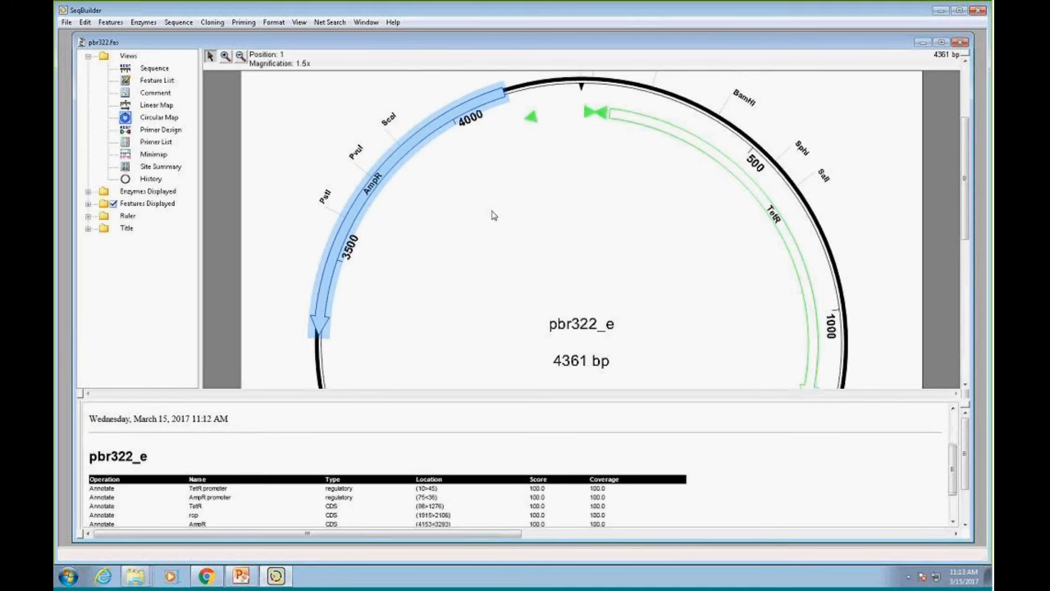
# - Detach the feature label of the small AmpR promoter next to AmpR and inspect the label up close
pyautogui.moveTo(963, 143); pyautogui.dragTo(960, 123)
pyautogui.click(532, 170)
pyautogui.rightClick(535, 171)
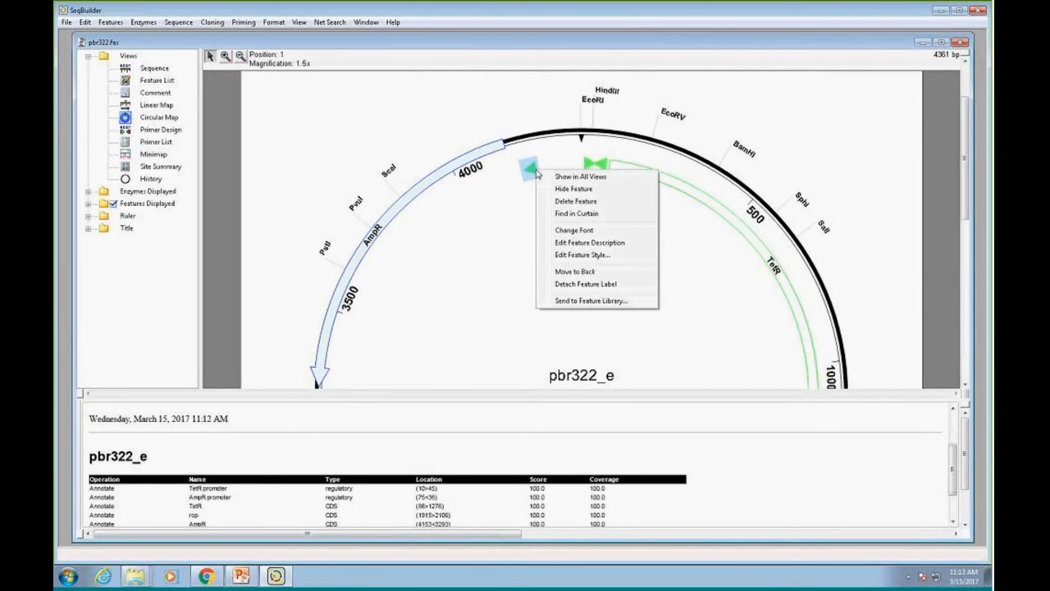
pyautogui.click(586, 283)
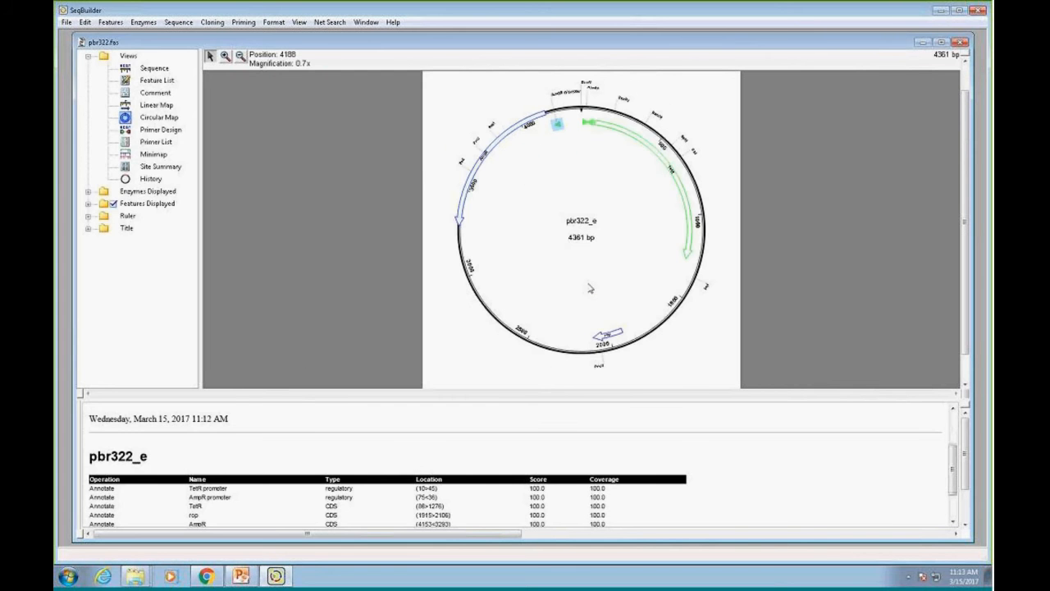
pyautogui.click(226, 55)
pyautogui.click(579, 138)
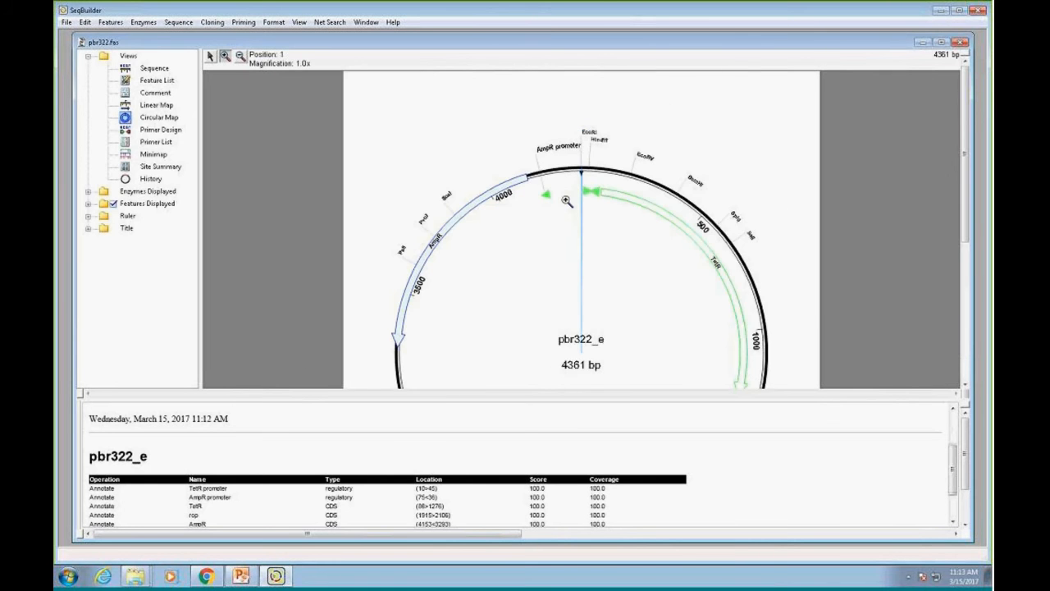
pyautogui.click(566, 201)
pyautogui.click(557, 246)
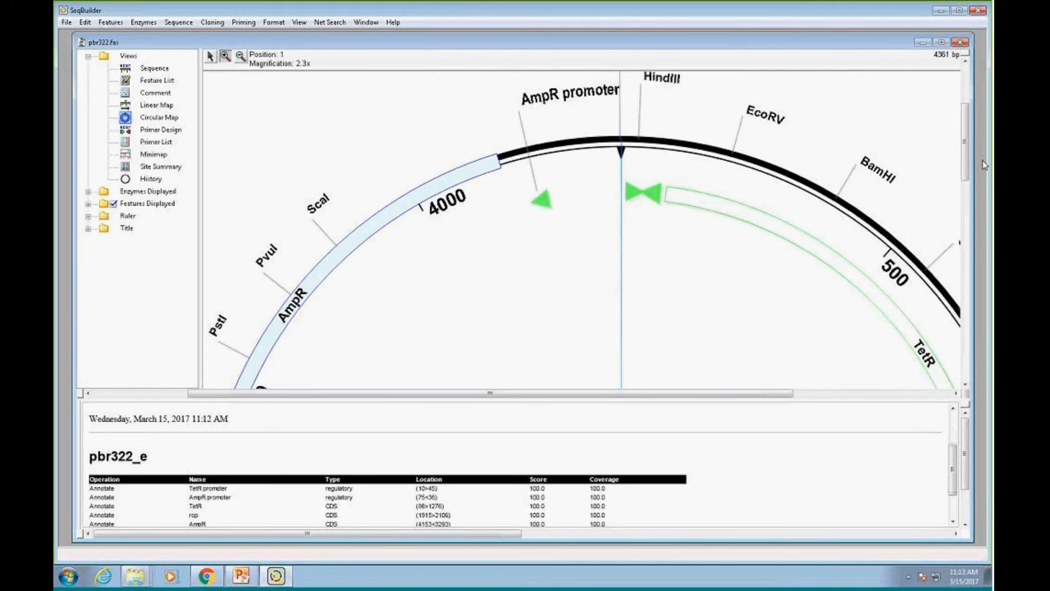
pyautogui.moveTo(967, 140); pyautogui.dragTo(967, 122)
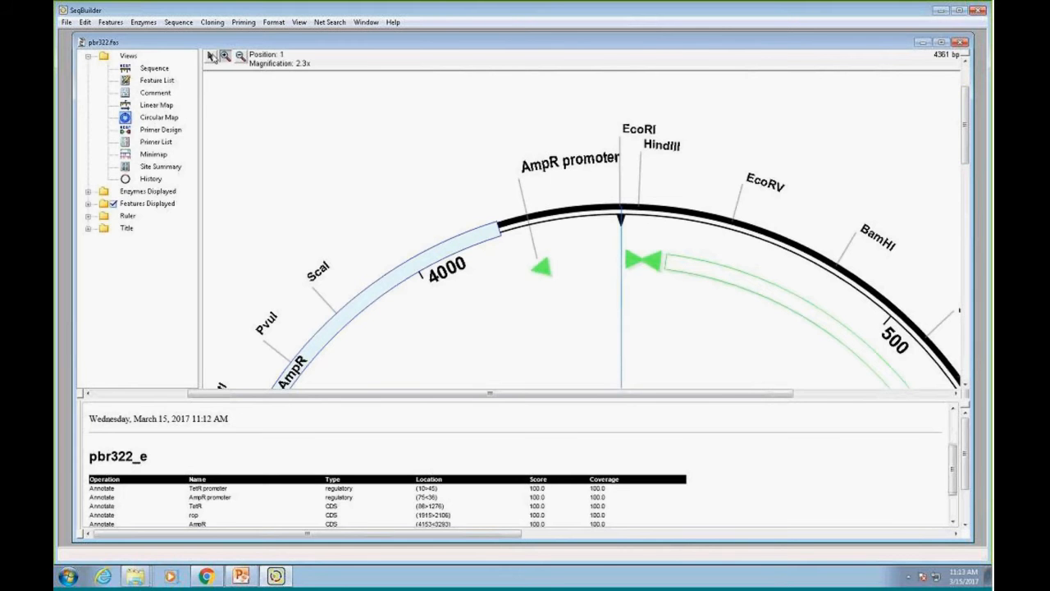
# - Edit the AmpR feature's style, giving it a light green fill, and apply the change
pyautogui.click(210, 56)
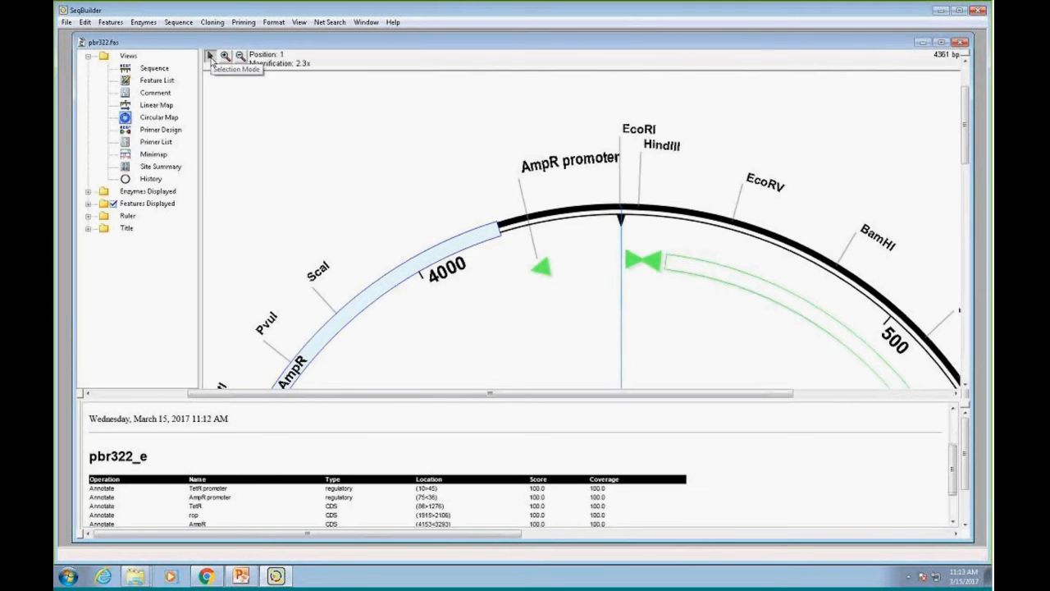
pyautogui.click(414, 273)
pyautogui.rightClick(415, 273)
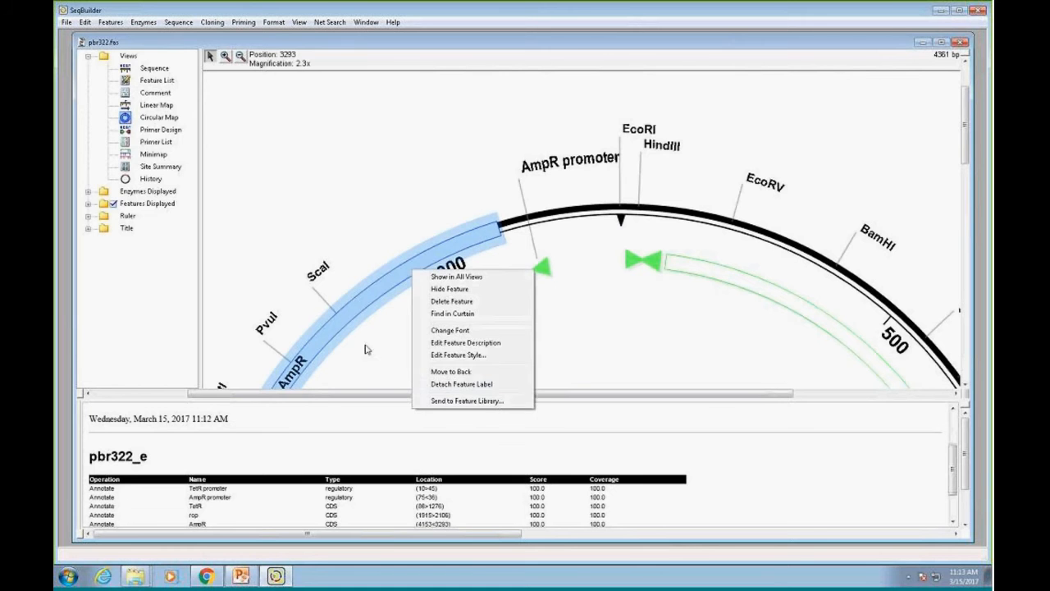
pyautogui.click(462, 358)
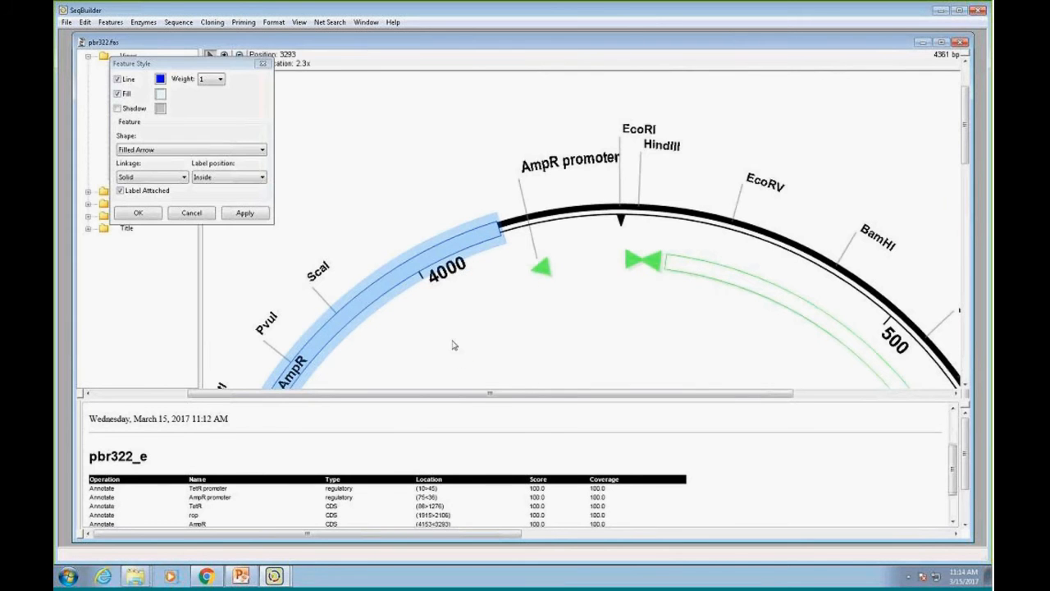
pyautogui.click(160, 79)
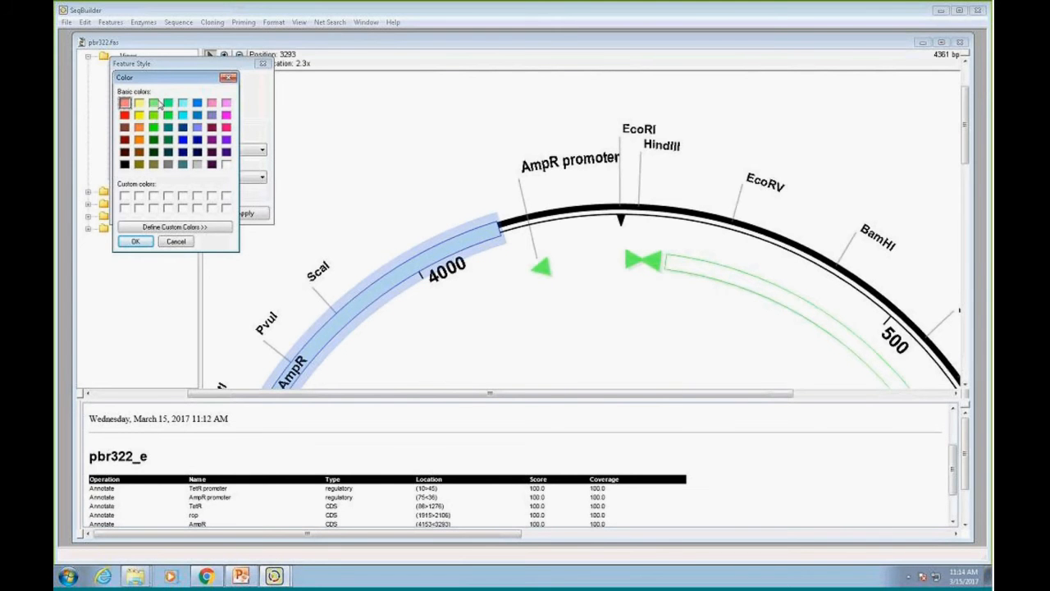
pyautogui.click(153, 103)
pyautogui.click(136, 241)
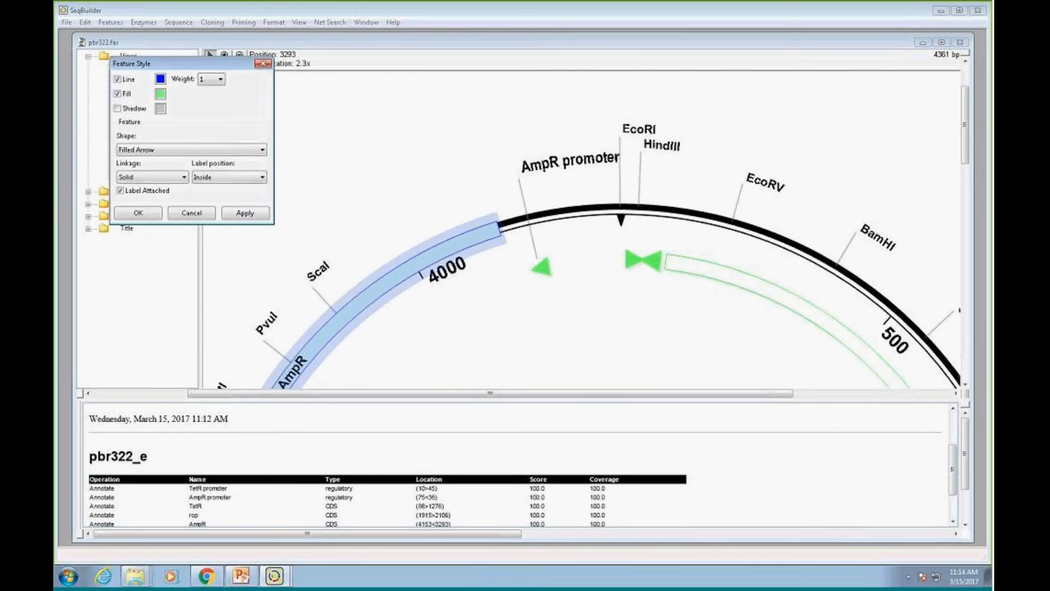
pyautogui.click(235, 214)
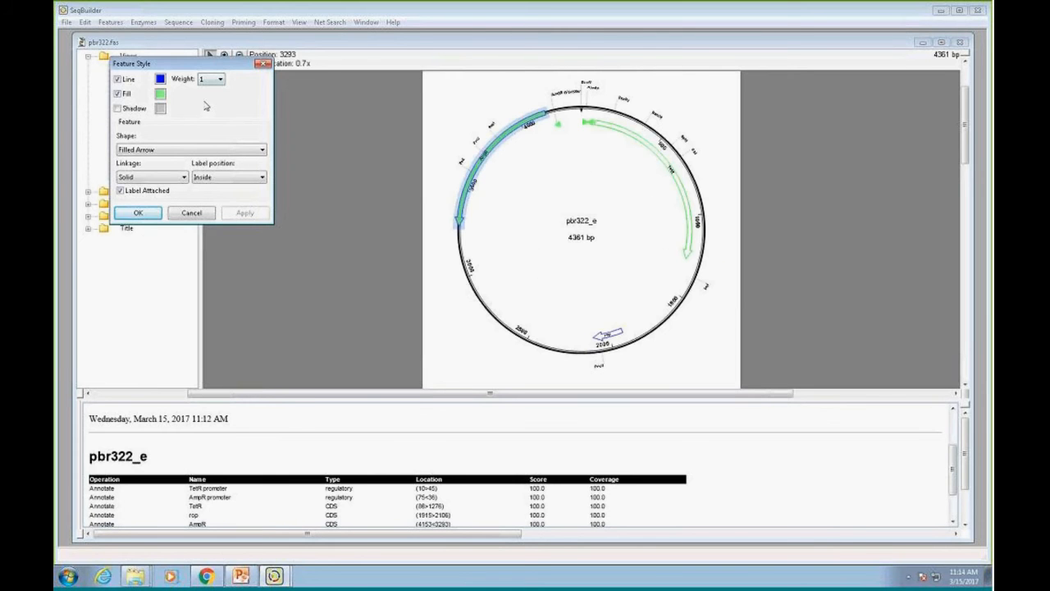
# - Confirm the AmpR feature style and inspect the features along the upper half of the circular map up close
pyautogui.click(139, 215)
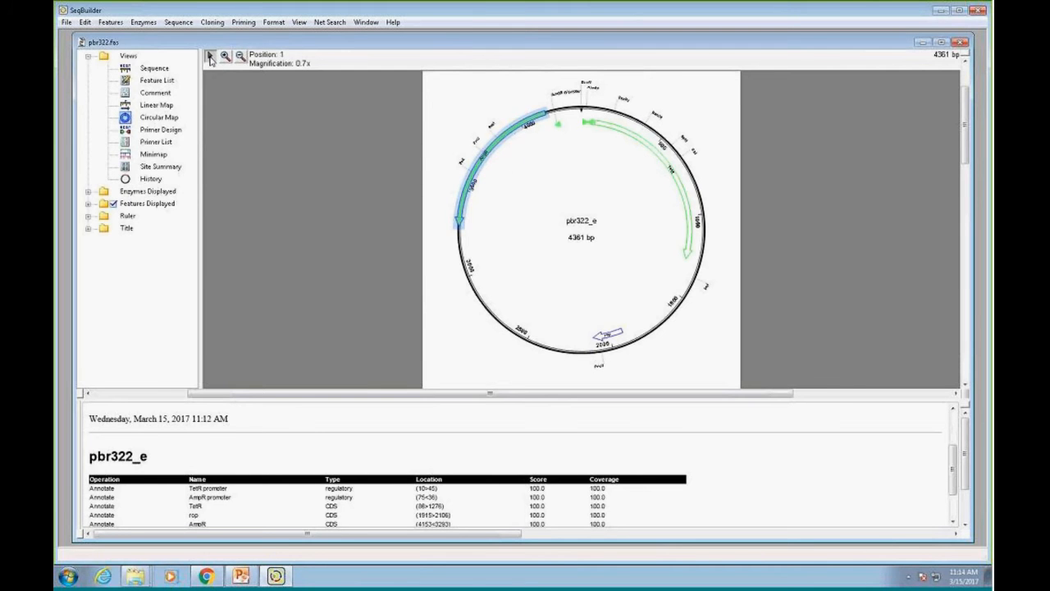
pyautogui.moveTo(494, 149)
pyautogui.mouseDown()
pyautogui.moveTo(518, 169)
pyautogui.moveTo(485, 131)
pyautogui.moveTo(499, 150)
pyautogui.mouseUp()
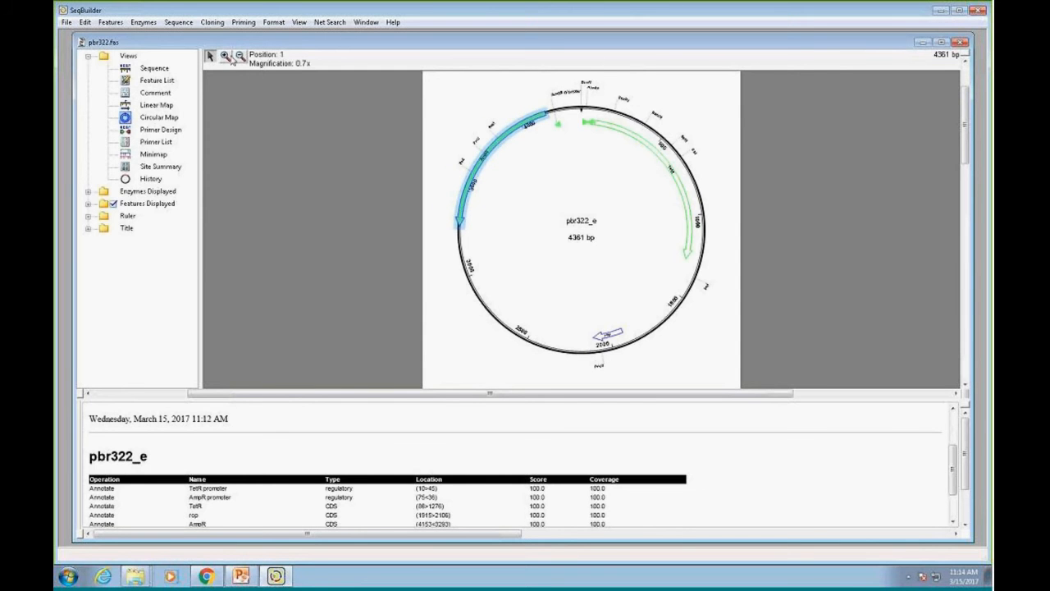
pyautogui.click(225, 56)
pyautogui.click(567, 248)
pyautogui.click(567, 249)
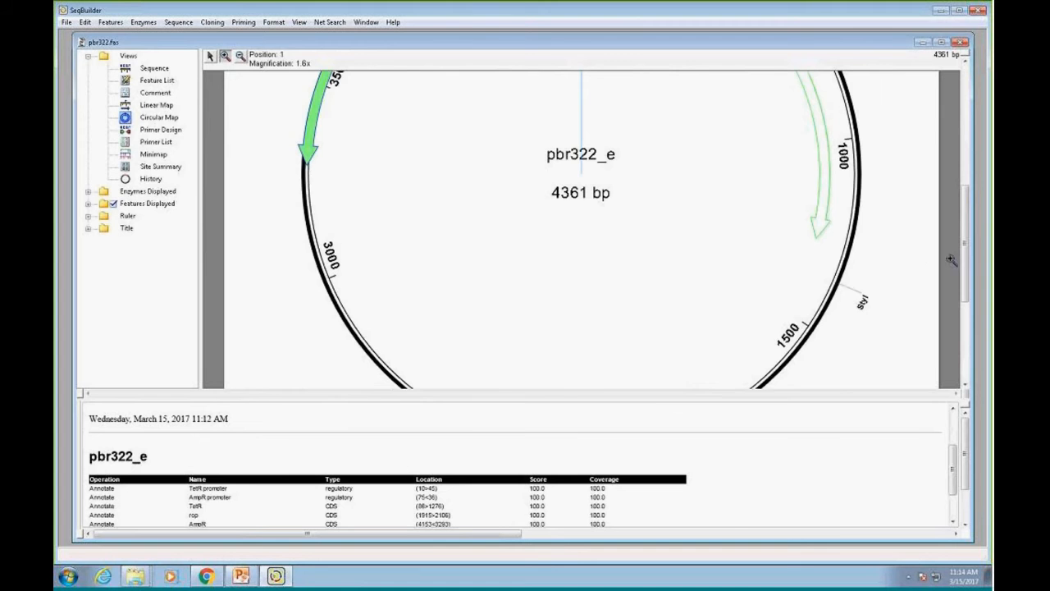
pyautogui.moveTo(965, 238); pyautogui.dragTo(960, 168)
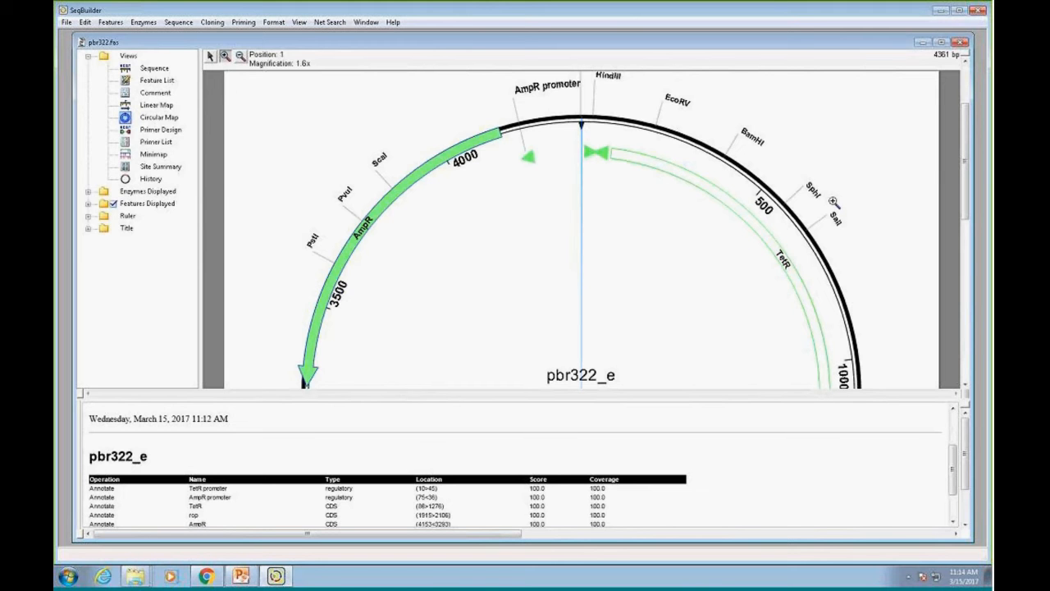
# - Close the pbr322.fas document without saving the changes
pyautogui.moveTo(875, 43); pyautogui.dragTo(873, 65)
pyautogui.click(958, 61)
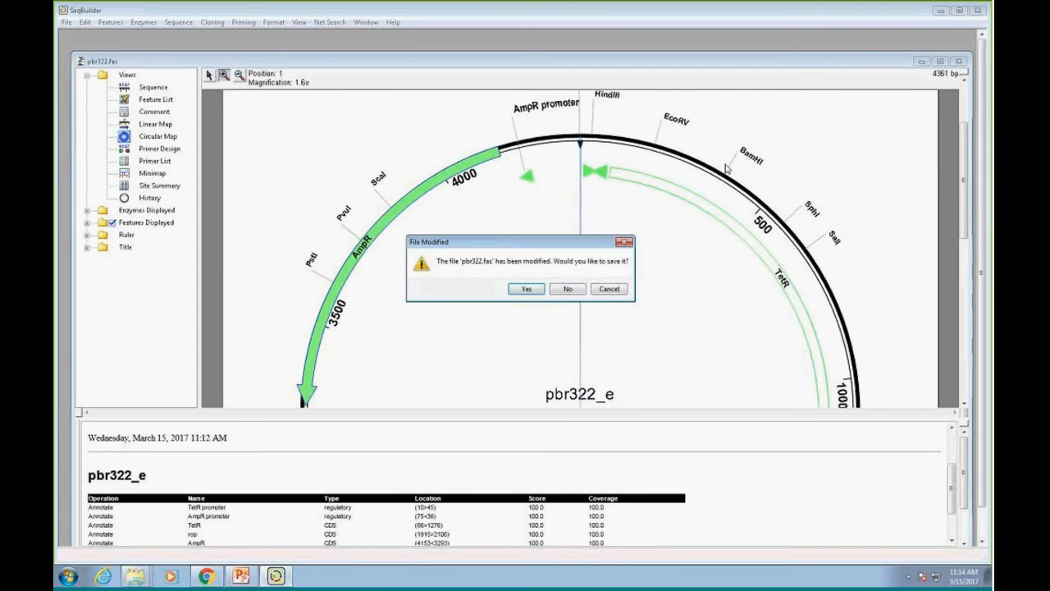
pyautogui.click(568, 289)
# - Open the SuperPlasmid.fas sequence from the SeqBuilder demo data folder
pyautogui.click(66, 22)
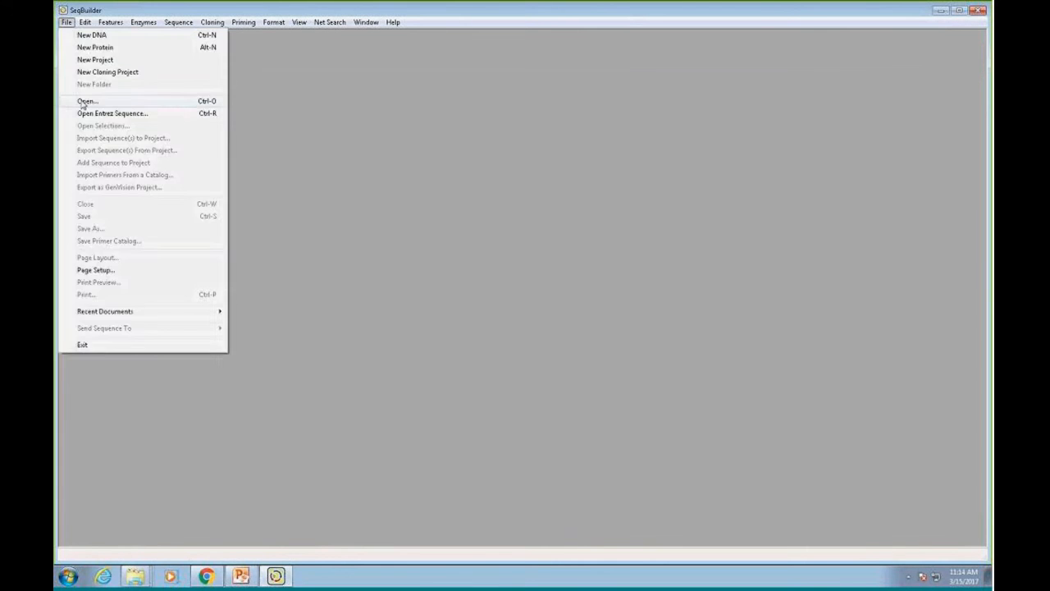
pyautogui.click(84, 102)
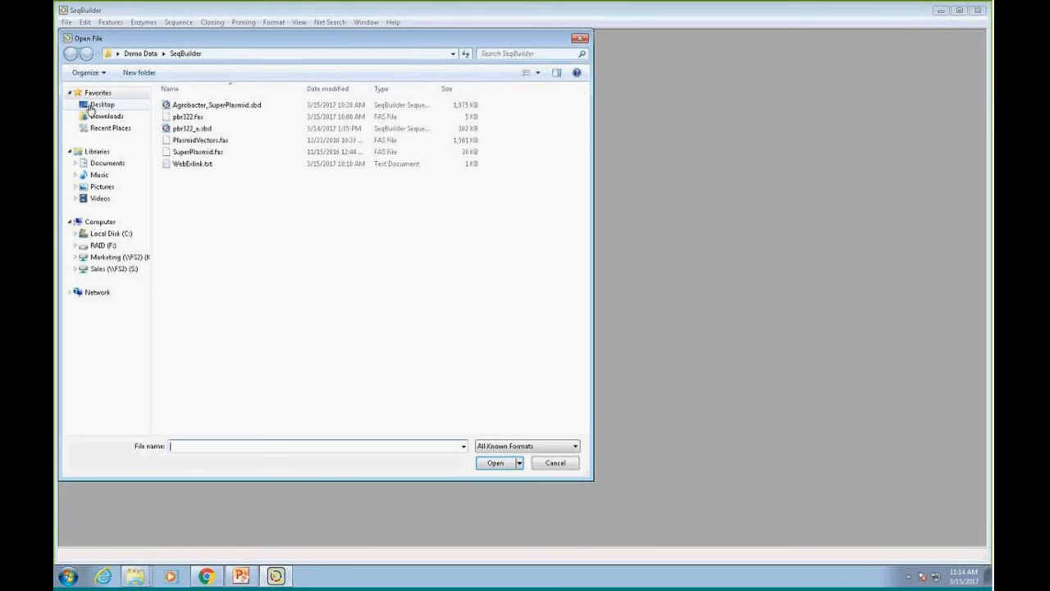
pyautogui.click(254, 140)
pyautogui.click(263, 152)
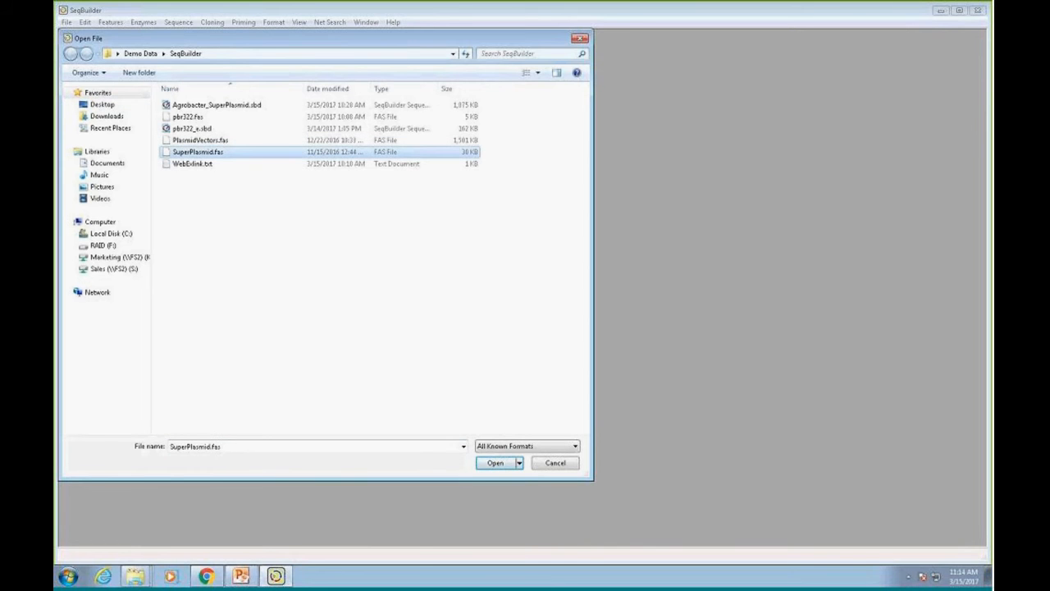
pyautogui.click(521, 459)
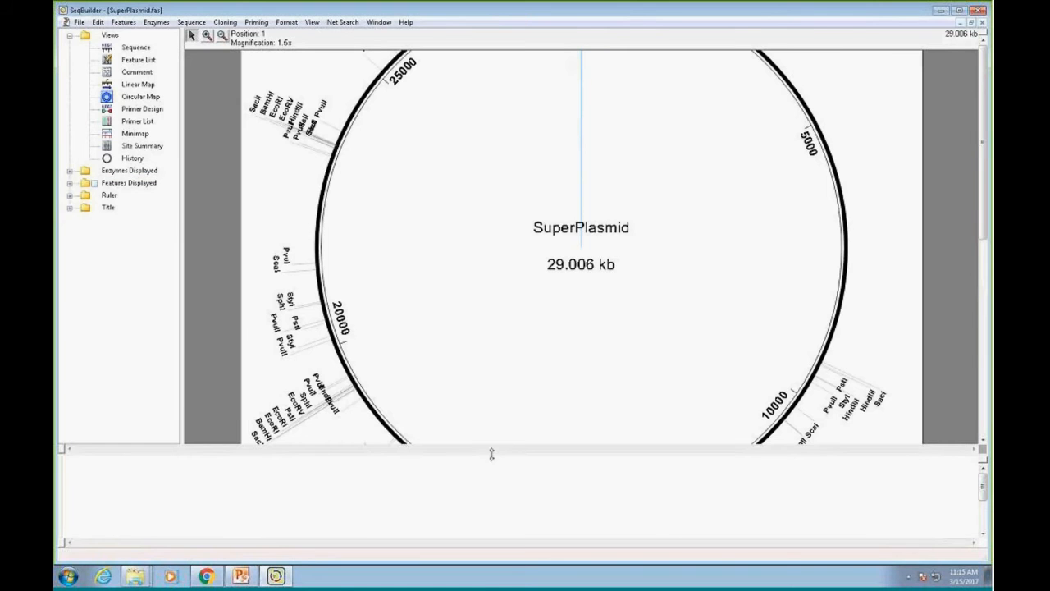
# - Run Annotate Sequence on SuperPlasmid with a minimum match of 95 percent and a minimum coverage of 98 percent
pyautogui.click(221, 35)
pyautogui.click(583, 244)
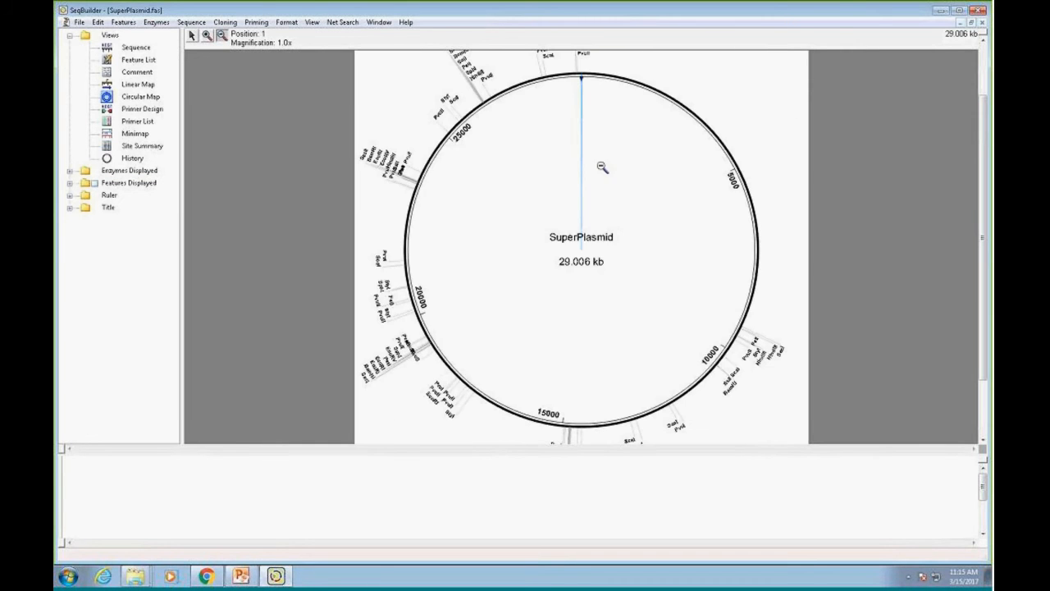
pyautogui.click(123, 22)
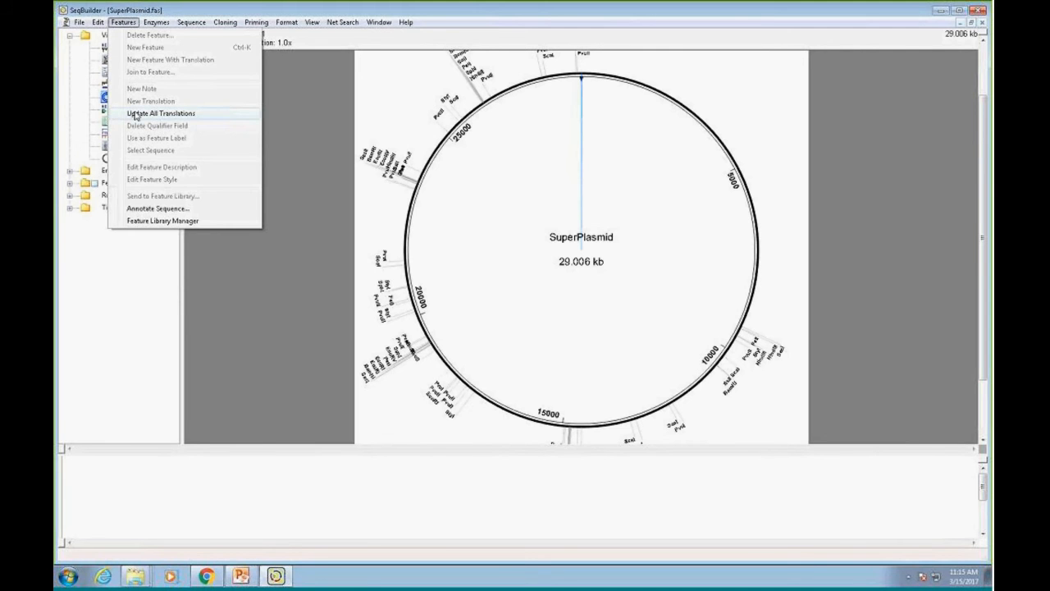
pyautogui.click(157, 208)
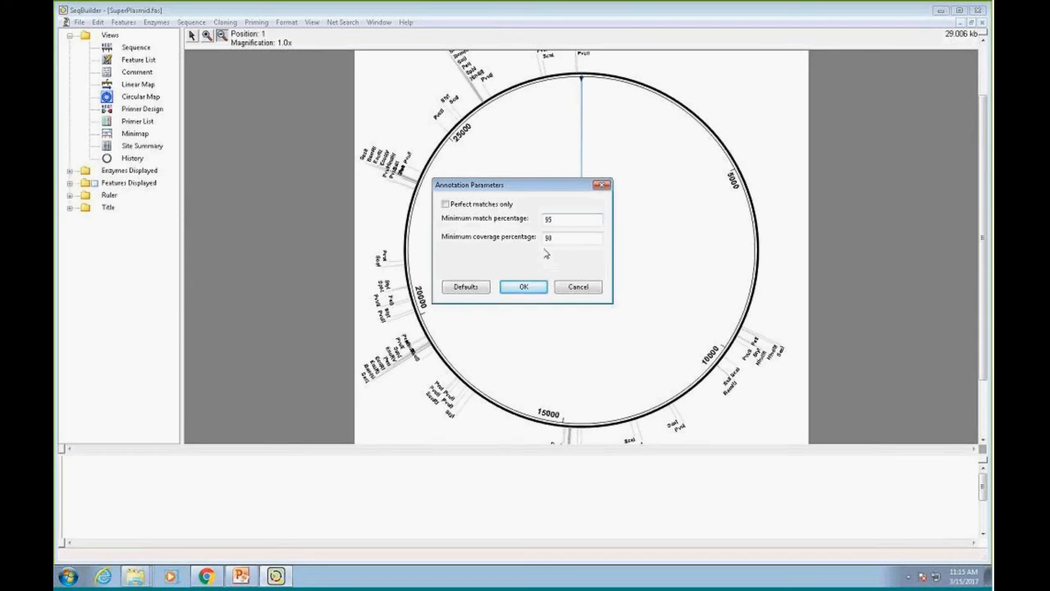
pyautogui.click(524, 286)
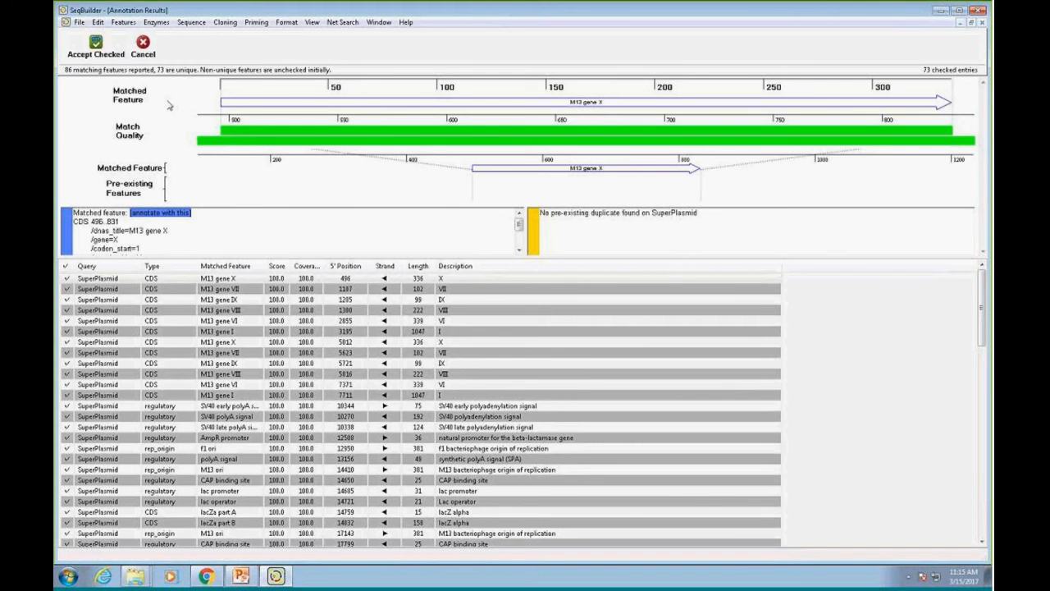
# - Sort the annotation results by 5' position and compare the overlapping f1 ori and M13 ori matches at position 23244
pyautogui.moveTo(985, 286); pyautogui.dragTo(987, 464)
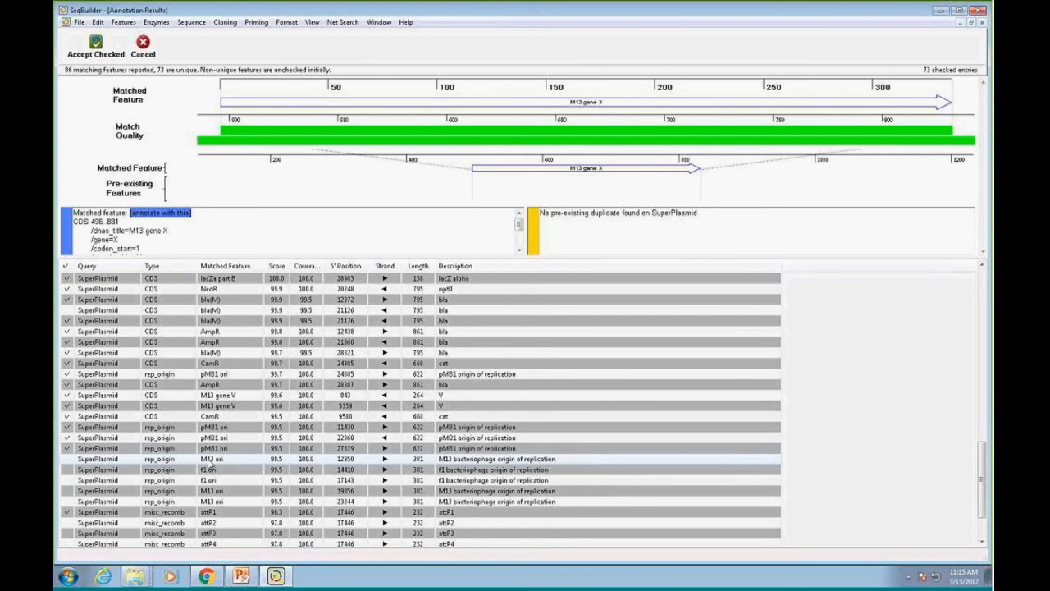
pyautogui.click(347, 269)
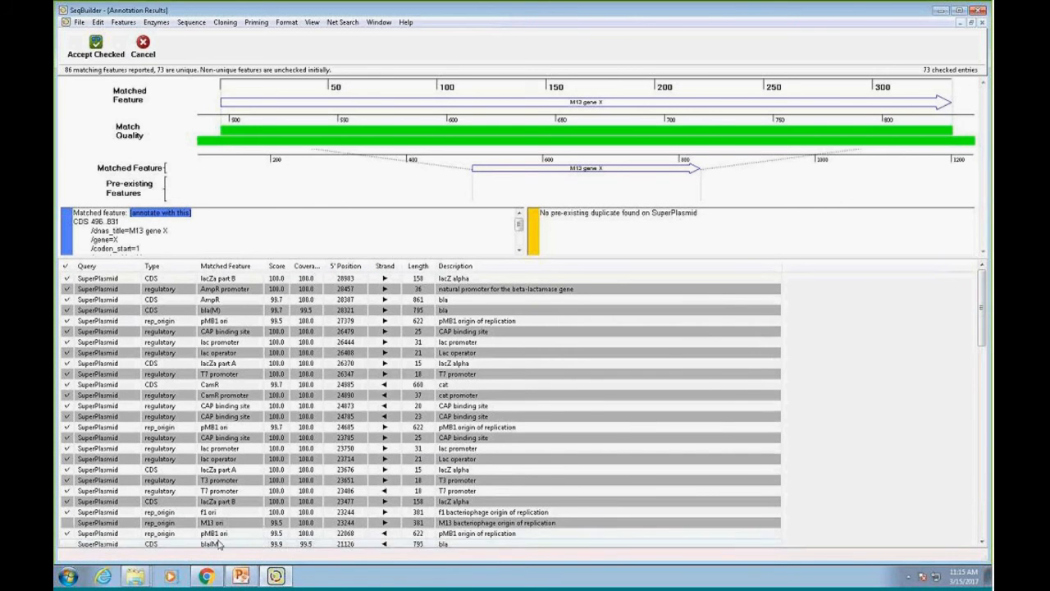
pyautogui.click(108, 514)
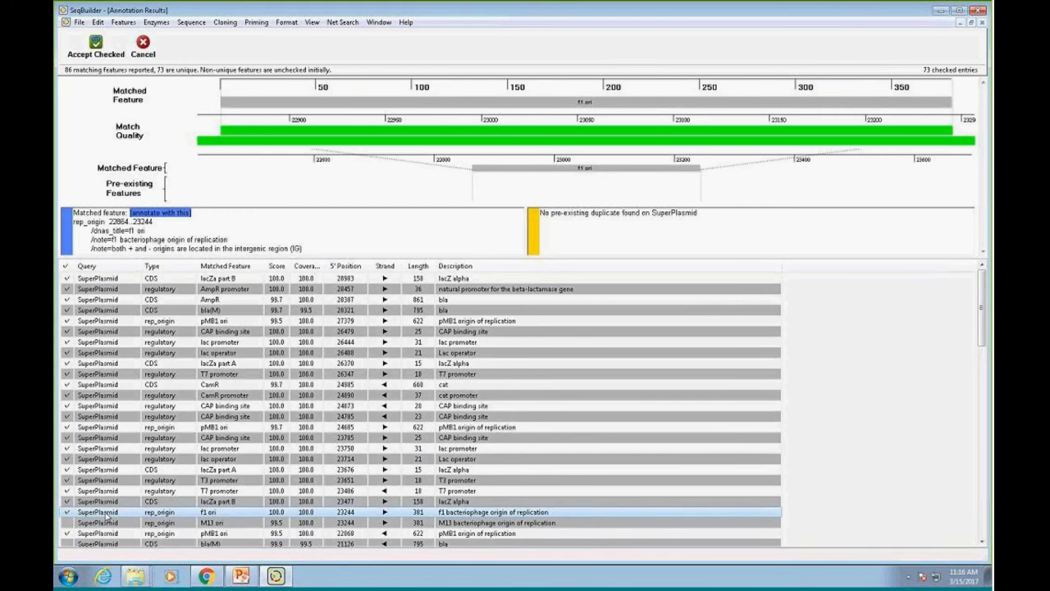
pyautogui.click(109, 523)
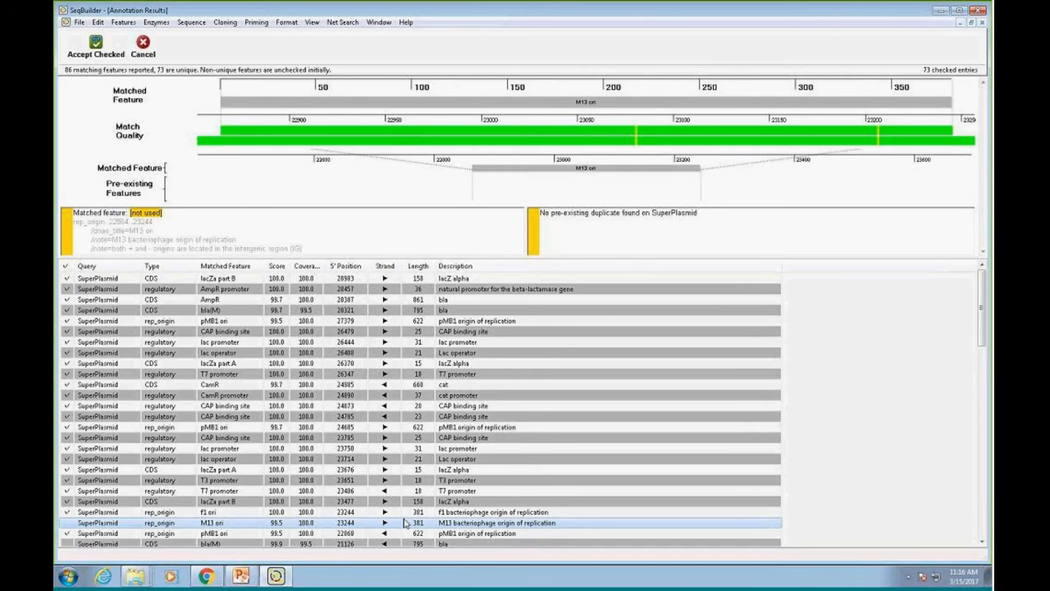
pyautogui.click(96, 514)
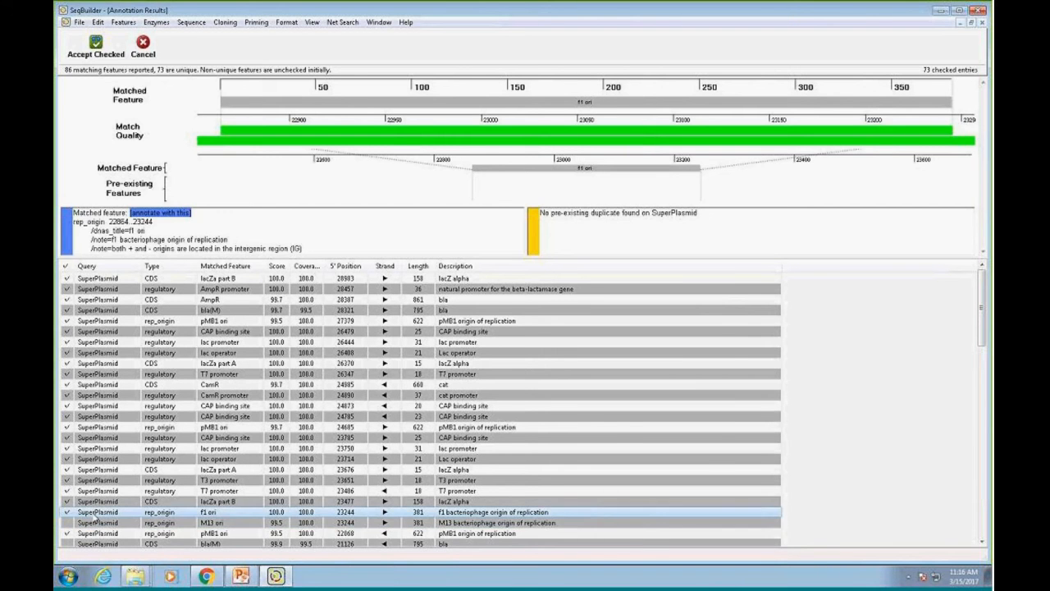
pyautogui.click(97, 525)
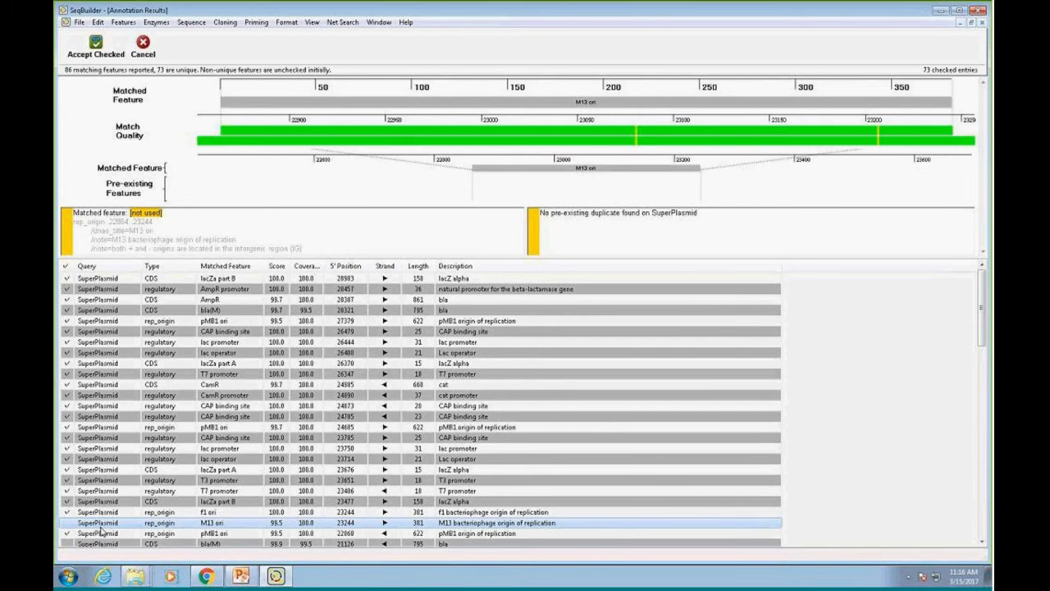
pyautogui.scroll(-1, 987, 327)
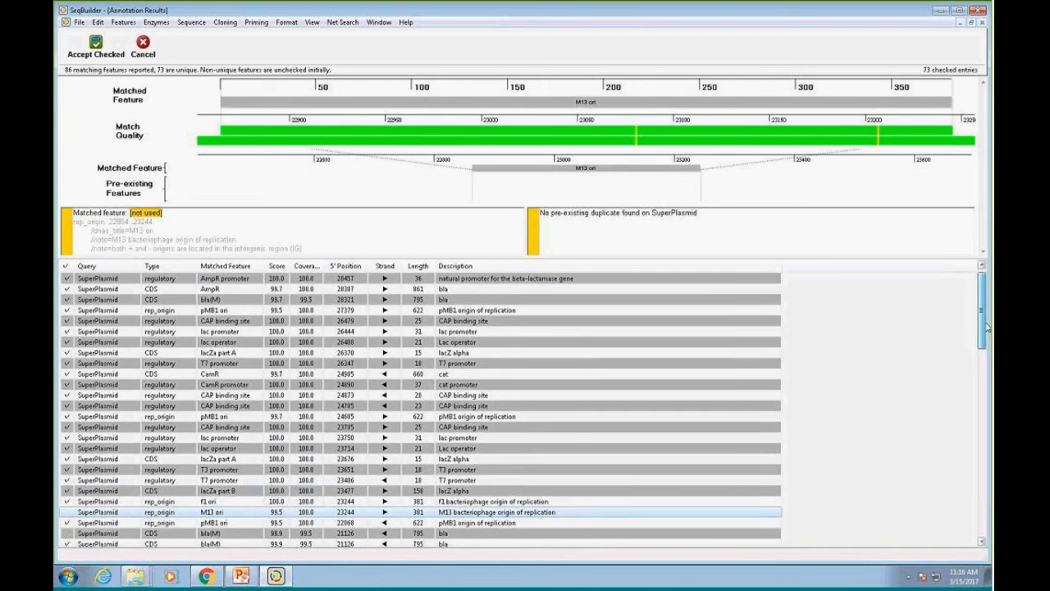
pyautogui.scroll(-2, 987, 327)
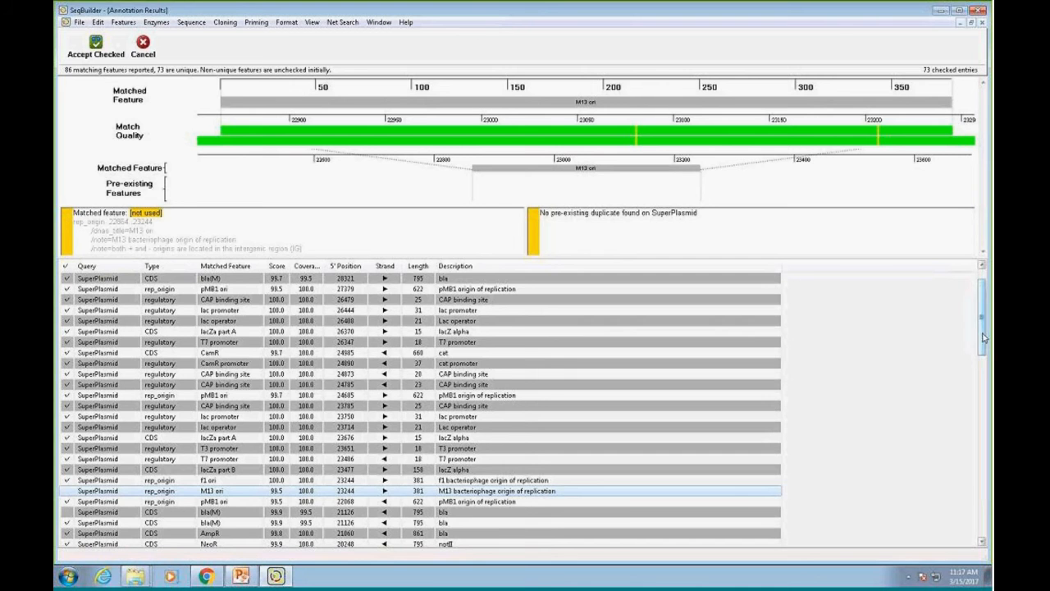
pyautogui.moveTo(983, 338)
pyautogui.mouseDown()
pyautogui.moveTo(982, 382)
pyautogui.moveTo(982, 329)
pyautogui.mouseUp()
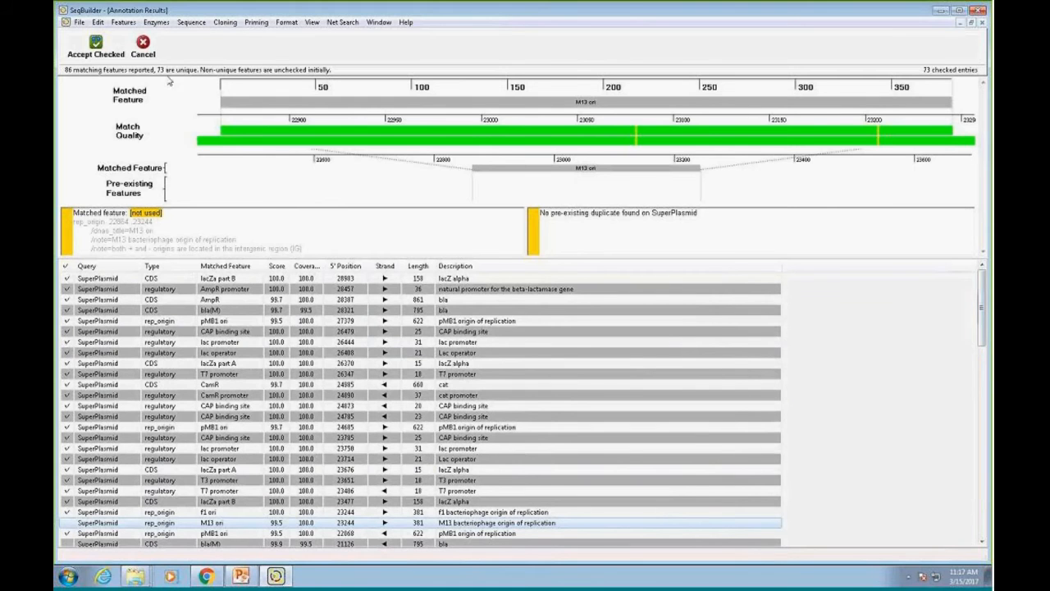
# - Exclude the CAP binding site match at position 24873 and annotate SuperPlasmid with the remaining checked features
pyautogui.click(164, 357)
pyautogui.click(164, 374)
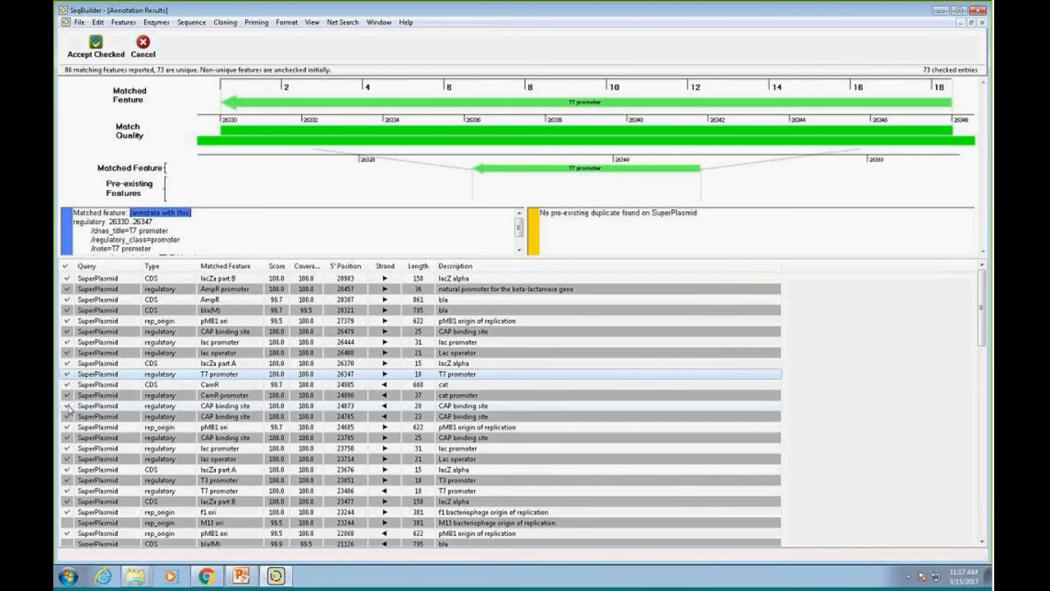
pyautogui.rightClick(69, 406)
pyautogui.click(103, 437)
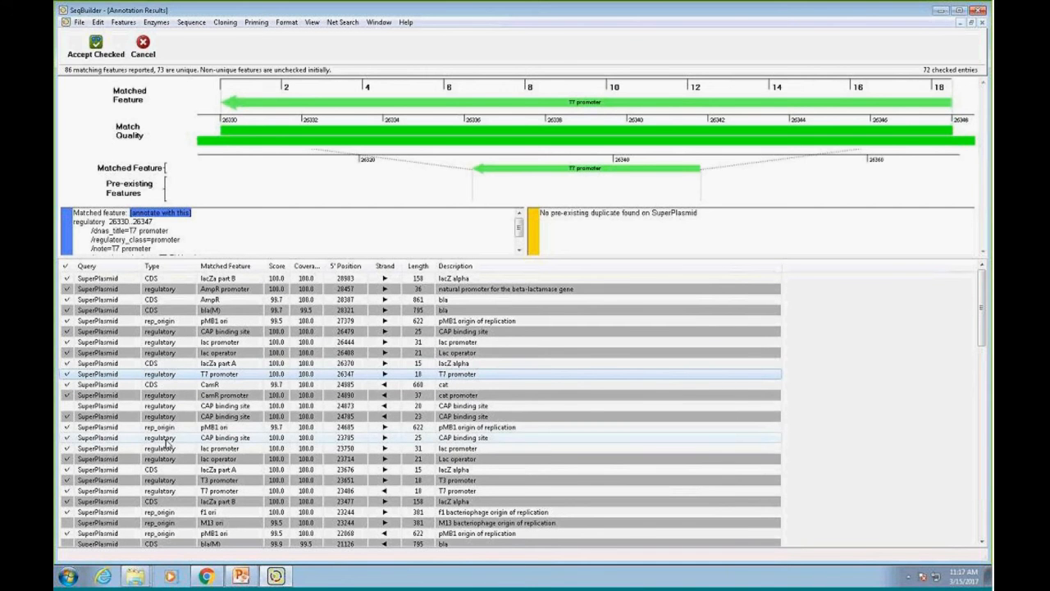
pyautogui.click(95, 48)
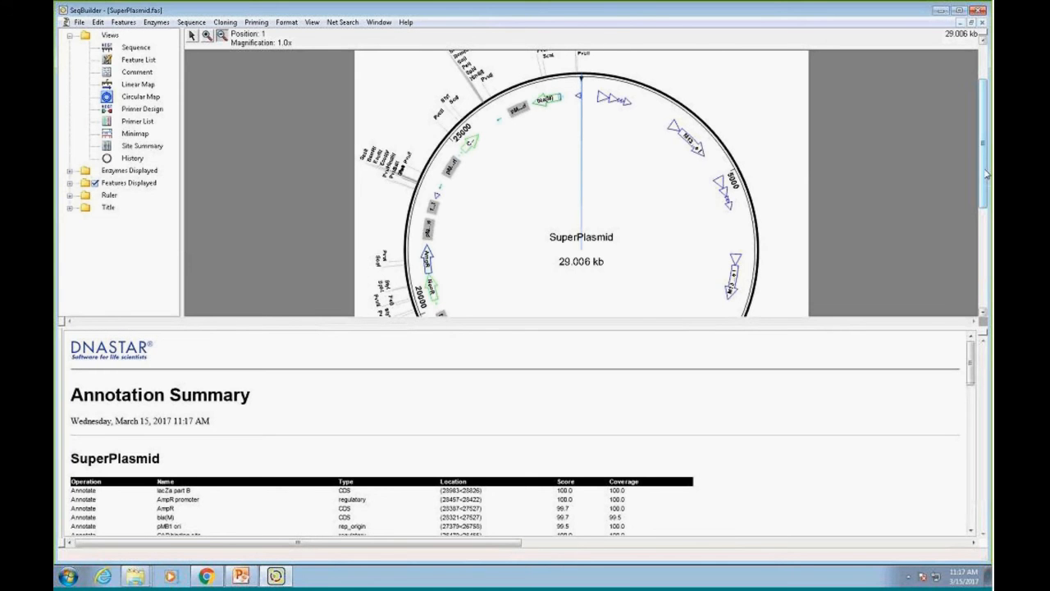
# - Look over SuperPlasmid's annotated circular map and annotation summary, and close the document without saving
pyautogui.moveTo(987, 174)
pyautogui.mouseDown()
pyautogui.moveTo(987, 237)
pyautogui.moveTo(987, 180)
pyautogui.mouseUp()
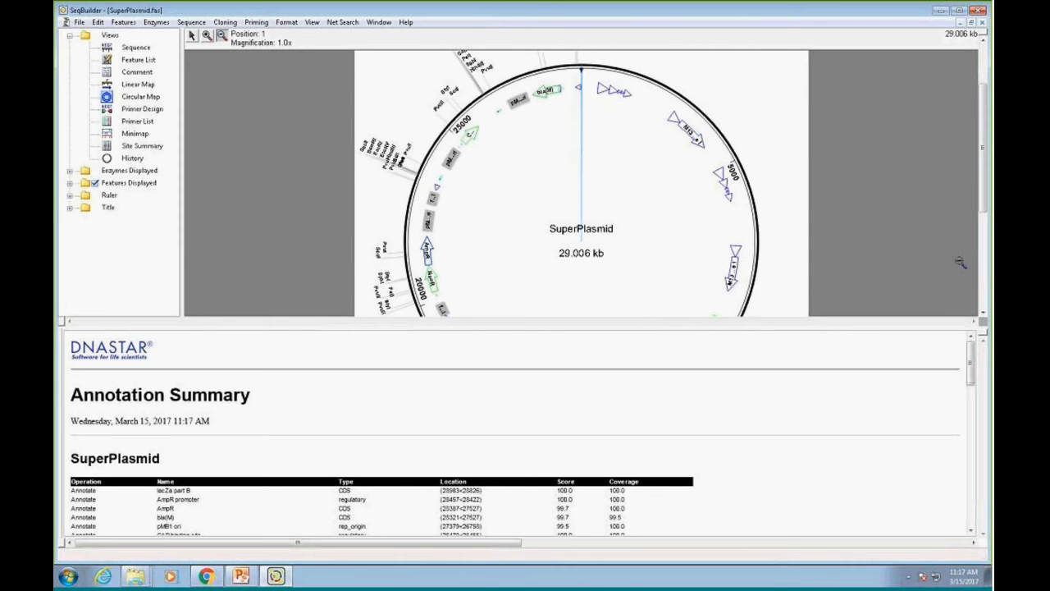
pyautogui.moveTo(971, 355)
pyautogui.mouseDown()
pyautogui.moveTo(982, 396)
pyautogui.moveTo(974, 499)
pyautogui.moveTo(961, 365)
pyautogui.mouseUp()
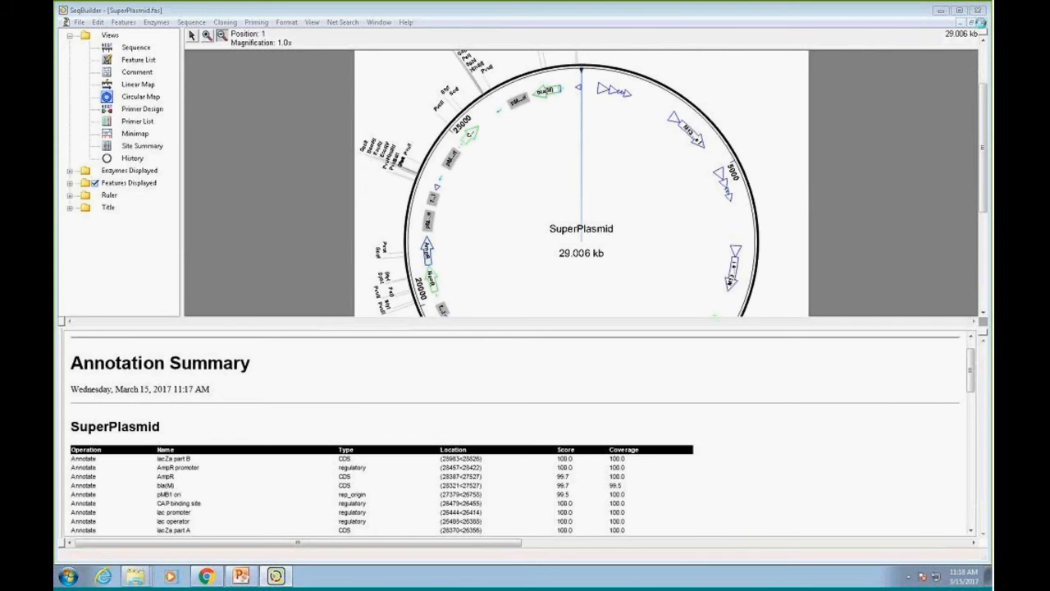
pyautogui.click(981, 23)
pyautogui.click(579, 289)
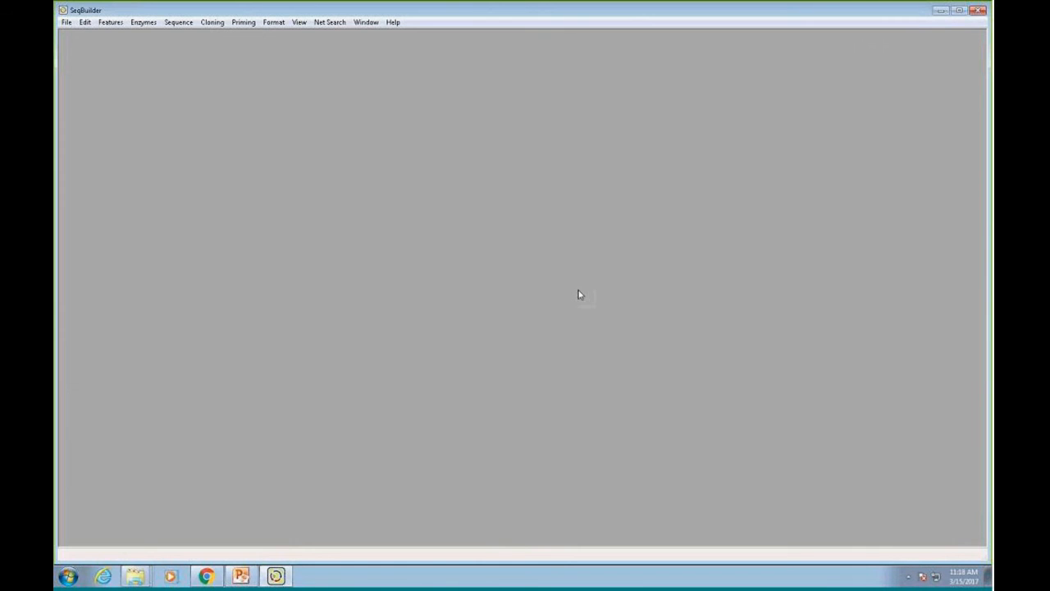
# - Create a new project and move its window nearer the middle of the workspace
pyautogui.click(68, 25)
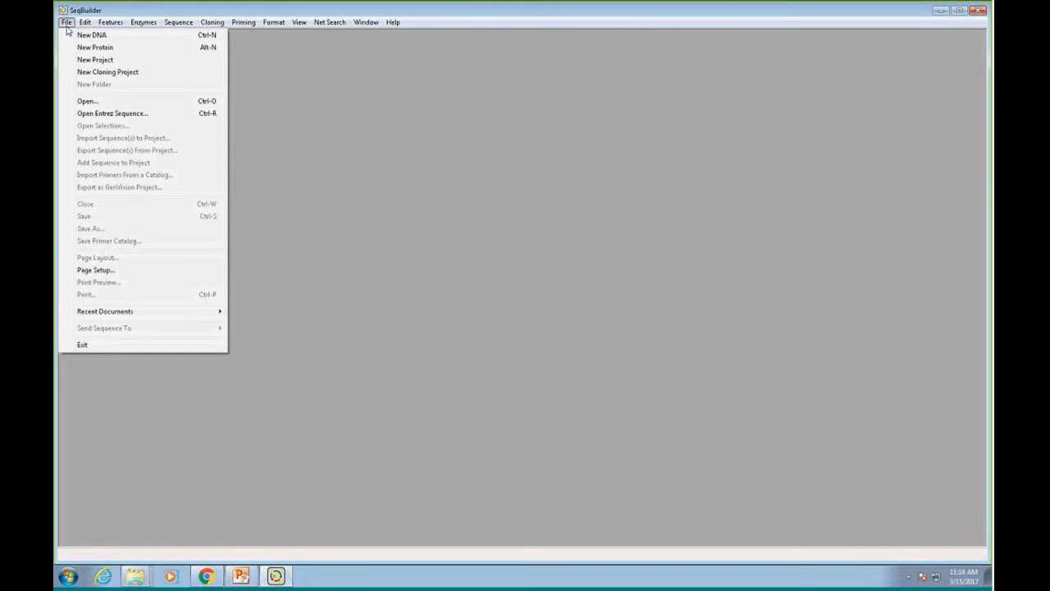
pyautogui.click(96, 60)
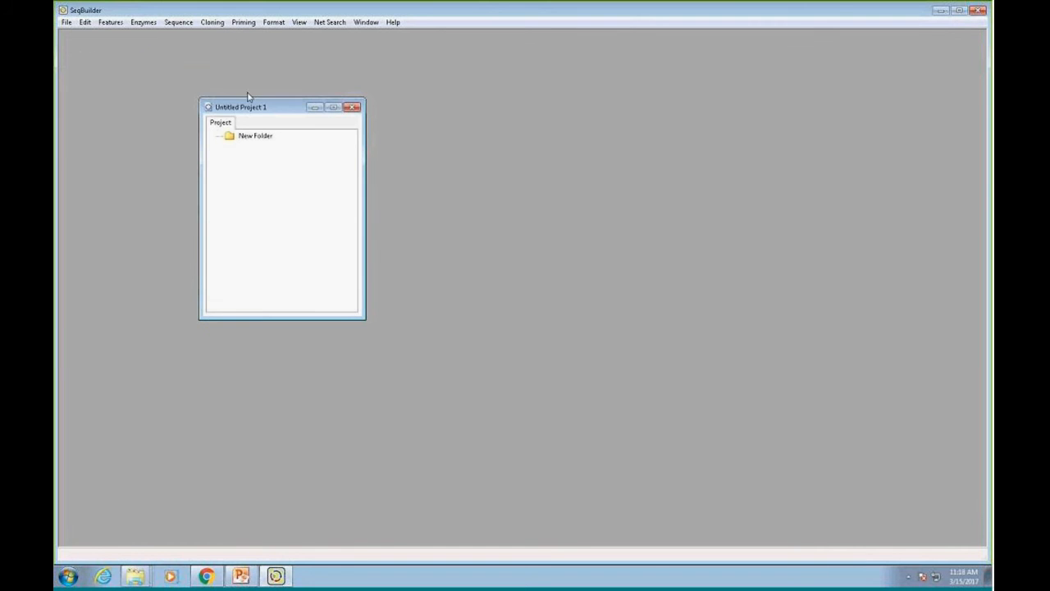
pyautogui.moveTo(294, 104); pyautogui.dragTo(464, 128)
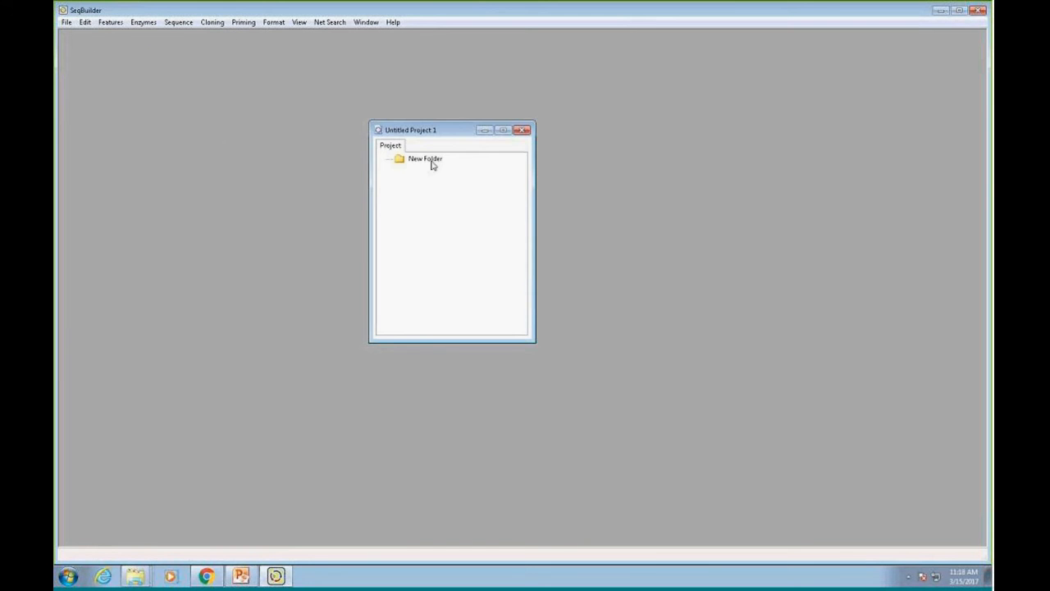
# - Import the sequences from PlasmidVectors.fas into the project and bring the start of the sequence list into view
pyautogui.rightClick(432, 164)
pyautogui.click(455, 236)
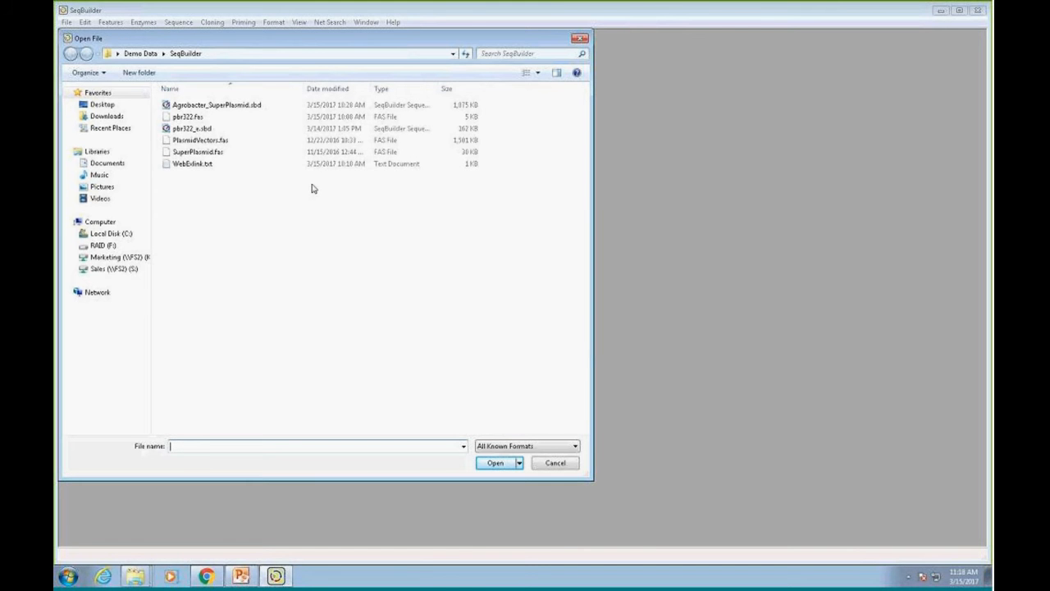
pyautogui.click(191, 143)
pyautogui.click(494, 466)
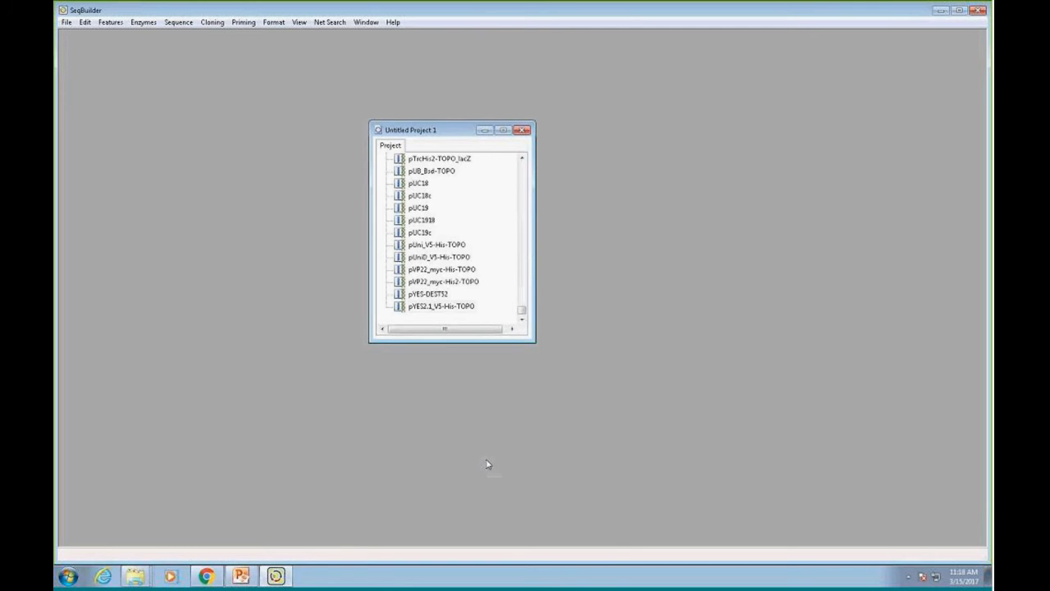
pyautogui.moveTo(452, 131); pyautogui.dragTo(436, 131)
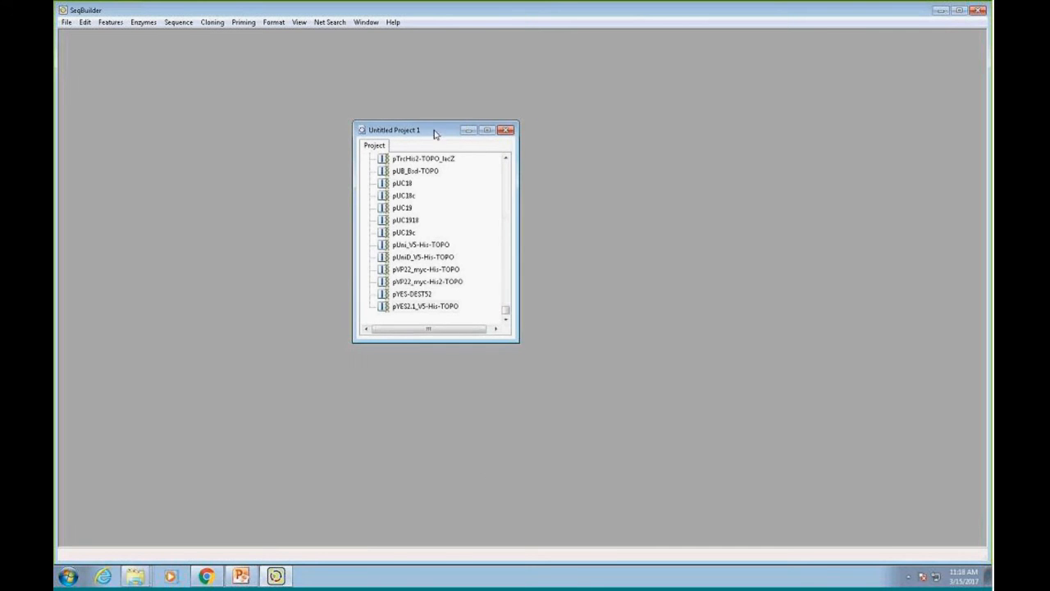
pyautogui.moveTo(506, 310); pyautogui.dragTo(509, 164)
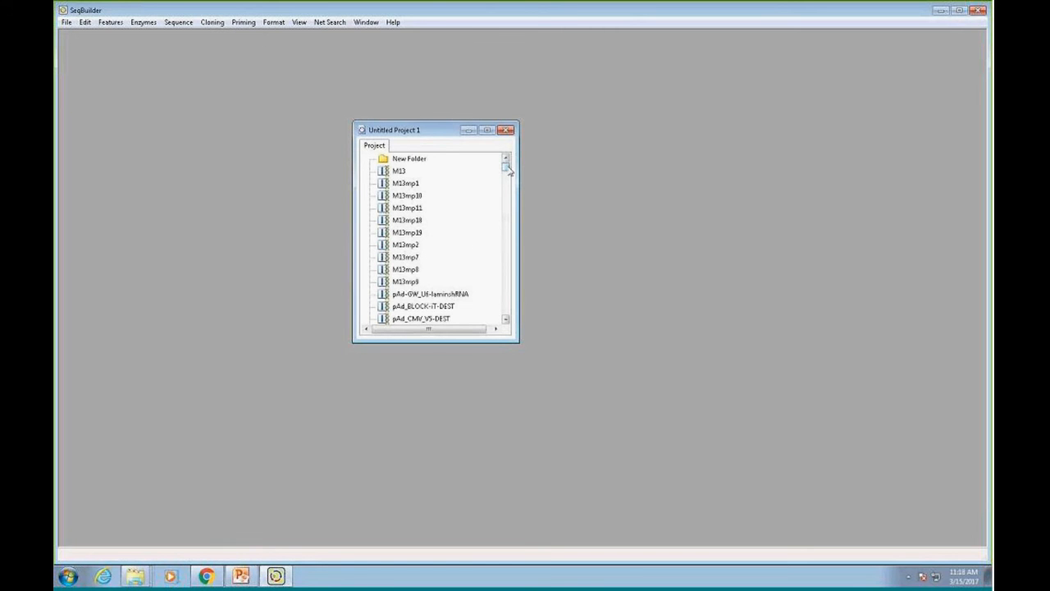
# - Select pAd_CMV_V5-DEST, pBAD202_D-TOPO and pBlueScript_II_KS(+) together in the project's sequence list
pyautogui.moveTo(509, 168)
pyautogui.mouseDown()
pyautogui.moveTo(506, 197)
pyautogui.moveTo(457, 166)
pyautogui.moveTo(505, 179)
pyautogui.moveTo(510, 308)
pyautogui.moveTo(519, 170)
pyautogui.moveTo(505, 172)
pyautogui.mouseUp()
pyautogui.click(411, 196)
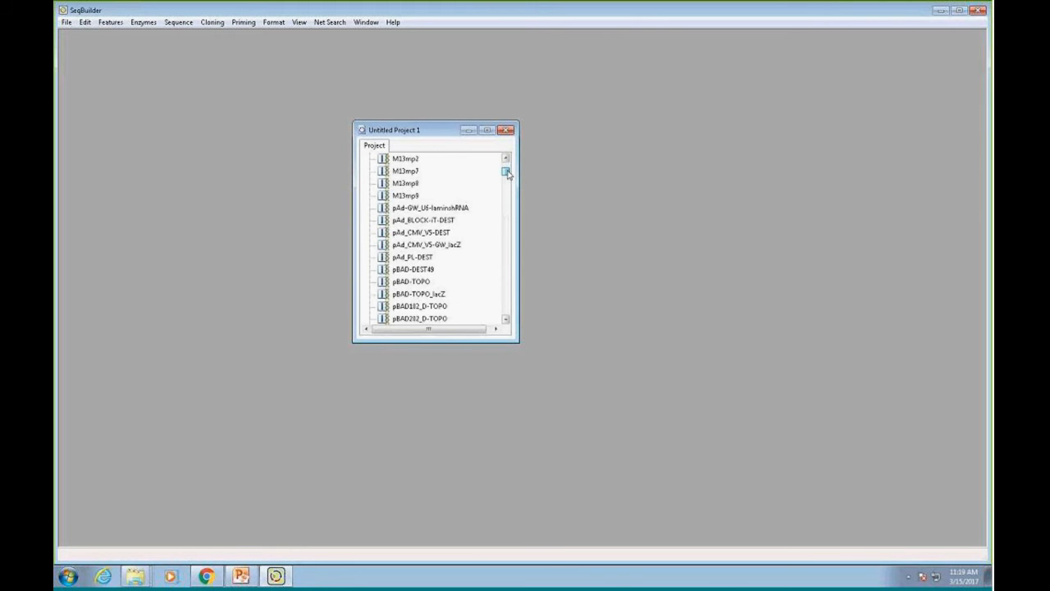
pyautogui.click(430, 235)
pyautogui.click(505, 320)
pyautogui.click(506, 320)
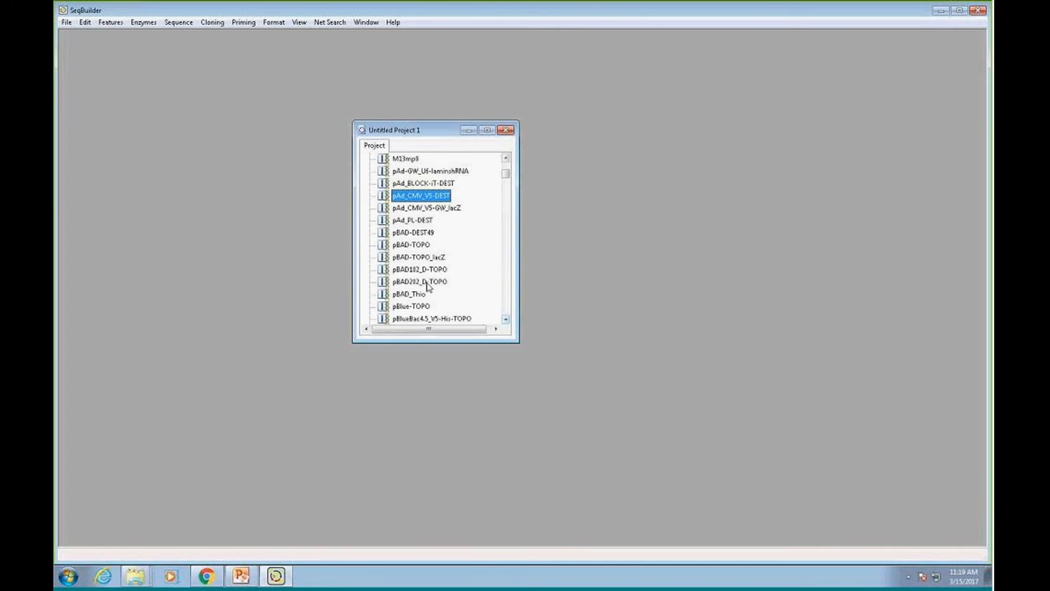
pyautogui.keyDown('ctrl'); pyautogui.click(427, 283); pyautogui.keyUp('ctrl')
pyautogui.click(506, 320)
pyautogui.click(505, 320)
pyautogui.click(506, 320)
pyautogui.click(506, 320)
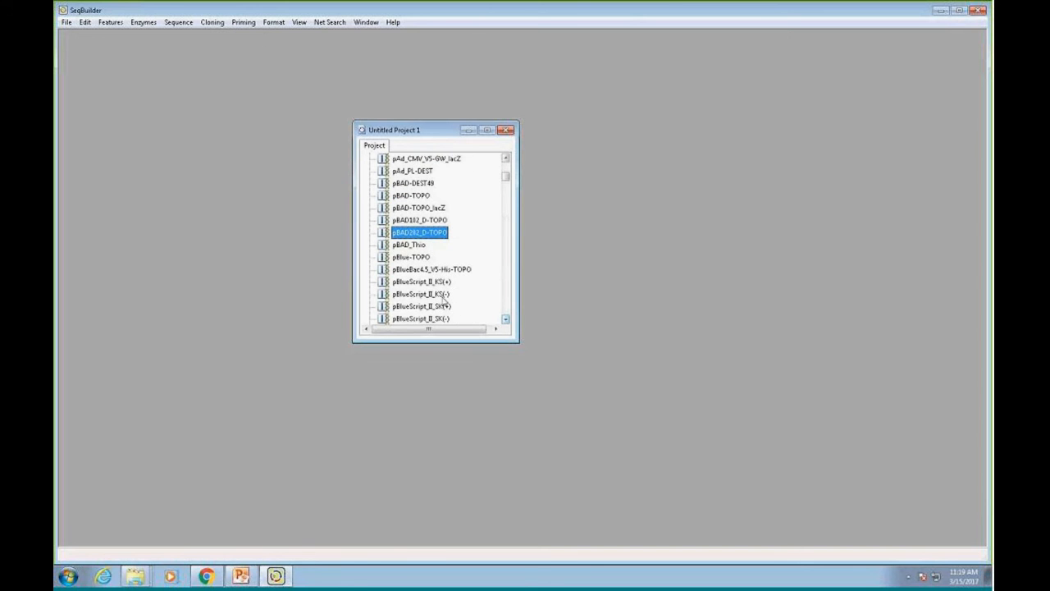
pyautogui.keyDown('ctrl'); pyautogui.click(421, 281); pyautogui.keyUp('ctrl')
pyautogui.click(506, 320)
# - Select the pcDNA6.2 vectors cGeneBLAzer-GW_lacZ, GFP-GW_p64TAG, nLumio-GW_p64 and V5-GW_p64TAG further down the list
pyautogui.moveTo(506, 184); pyautogui.dragTo(506, 208)
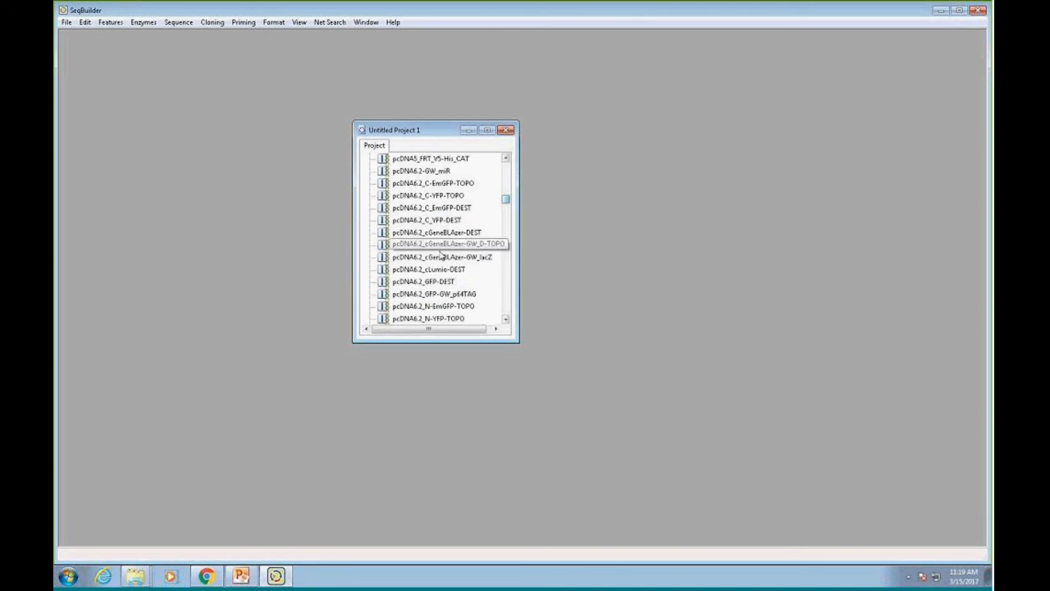
pyautogui.click(439, 257)
pyautogui.keyDown('ctrl'); pyautogui.click(441, 295); pyautogui.keyUp('ctrl')
pyautogui.click(505, 320)
pyautogui.click(506, 320)
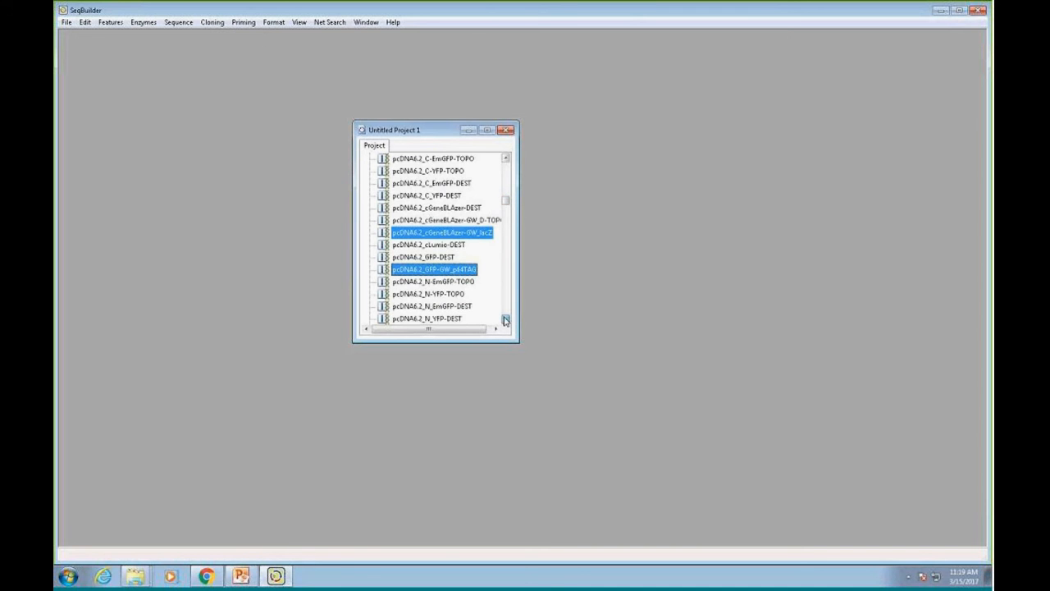
pyautogui.click(505, 320)
pyautogui.click(505, 320)
pyautogui.keyDown('ctrl'); pyautogui.click(446, 282); pyautogui.keyUp('ctrl')
pyautogui.keyDown('ctrl'); pyautogui.click(441, 309); pyautogui.keyUp('ctrl')
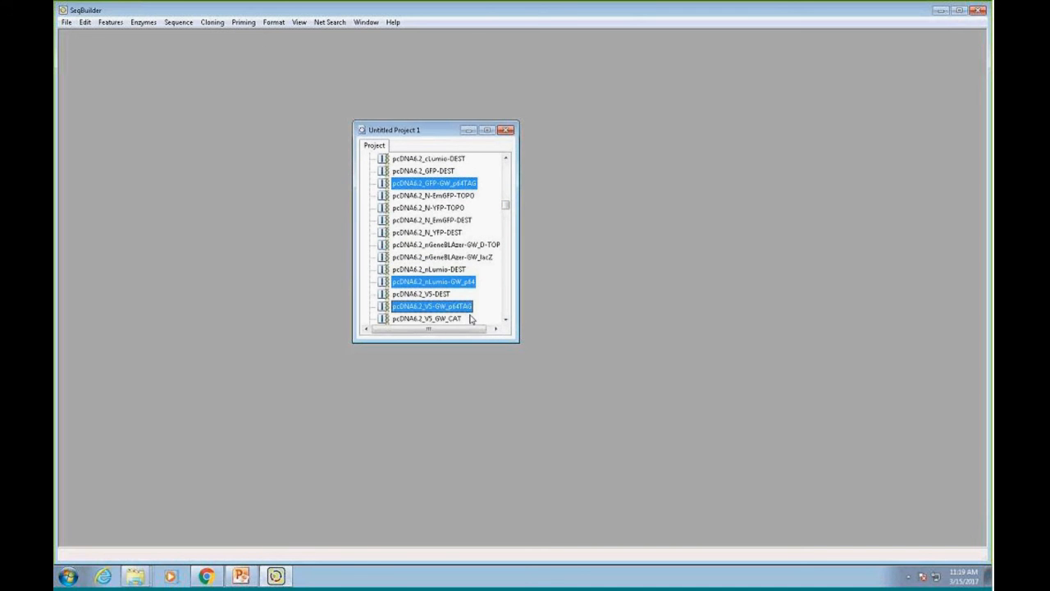
# - Add pCRT7_VP22_NES-2-TOPO, pCX-TOPO, pDEST10 and two vectors from the pET group to the selected sequences
pyautogui.moveTo(506, 205); pyautogui.dragTo(506, 229)
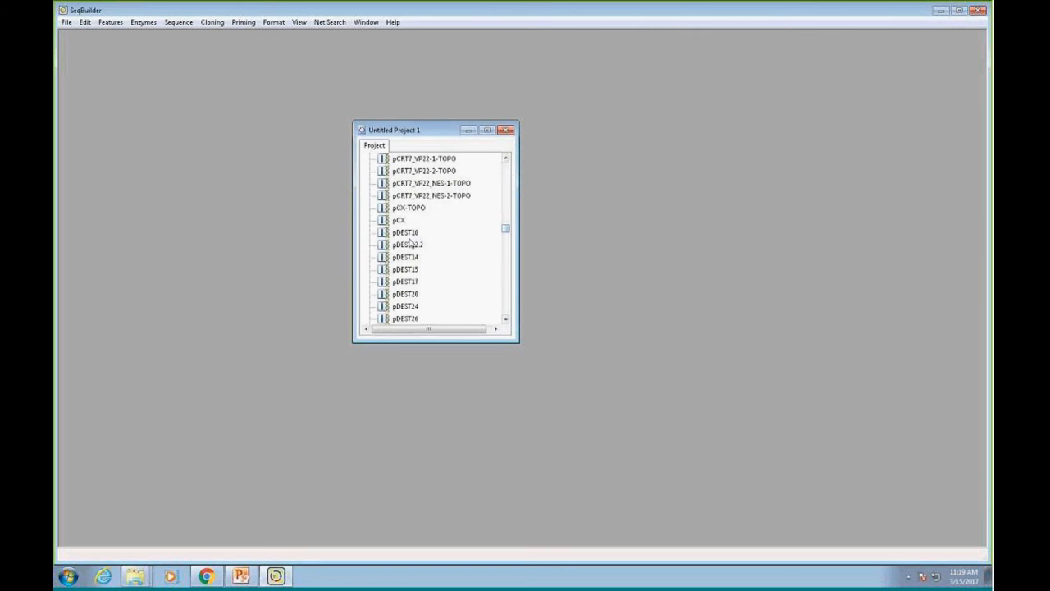
pyautogui.keyDown('ctrl'); pyautogui.click(408, 233); pyautogui.keyUp('ctrl')
pyautogui.keyDown('ctrl'); pyautogui.click(410, 196); pyautogui.keyUp('ctrl')
pyautogui.keyDown('ctrl'); pyautogui.click(413, 209); pyautogui.keyUp('ctrl')
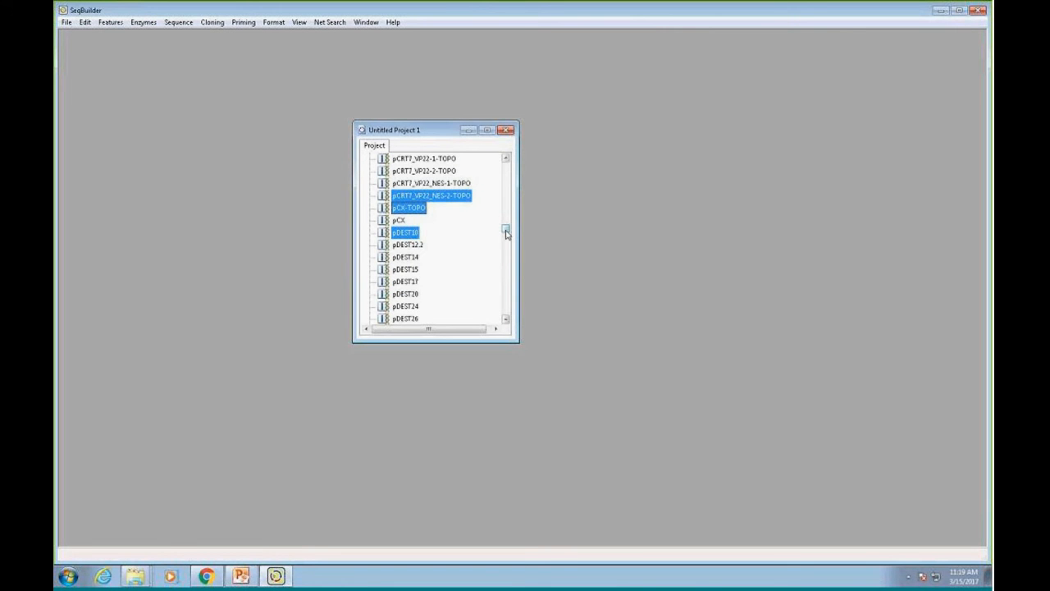
pyautogui.moveTo(506, 228); pyautogui.dragTo(506, 259)
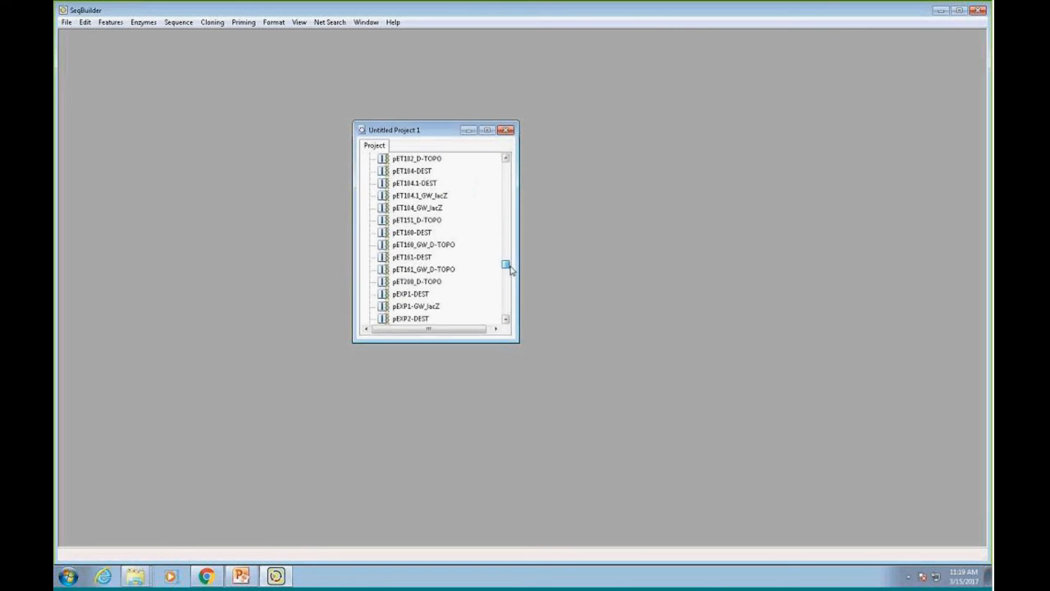
pyautogui.keyDown('ctrl'); pyautogui.click(410, 196); pyautogui.keyUp('ctrl')
pyautogui.keyDown('ctrl'); pyautogui.click(412, 245); pyautogui.keyUp('ctrl')
# - Extend the selection as a continuous range ending at pDONR223 and annotate the selected sequences with the preset match and coverage percentages
pyautogui.moveTo(505, 260); pyautogui.dragTo(505, 237)
pyautogui.keyDown('ctrl'); pyautogui.click(410, 245); pyautogui.keyUp('ctrl')
pyautogui.keyDown('shift'); pyautogui.click(415, 285); pyautogui.keyUp('shift')
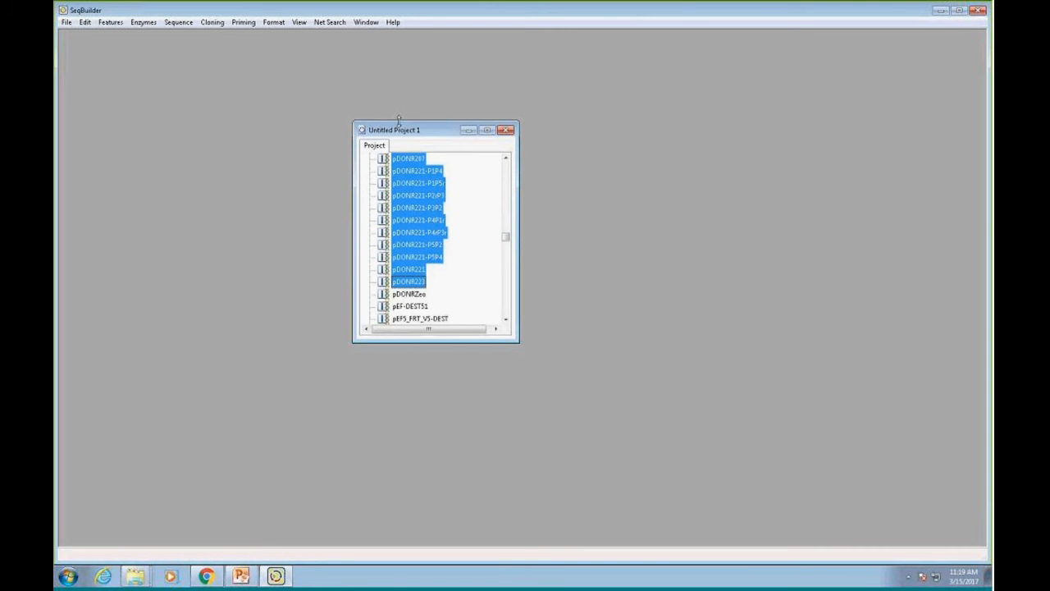
pyautogui.click(110, 22)
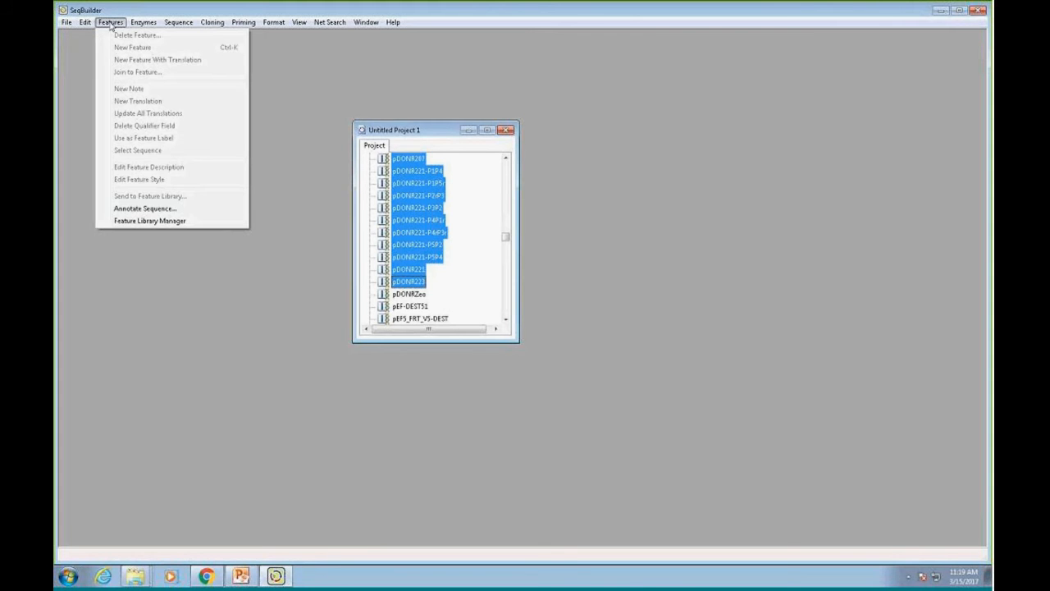
pyautogui.click(141, 210)
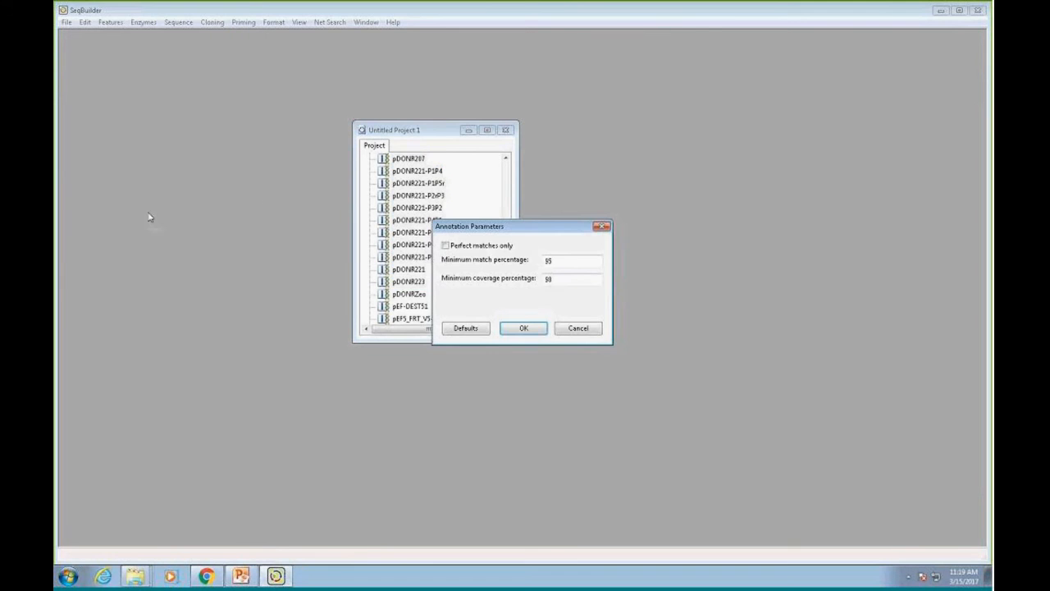
pyautogui.click(522, 327)
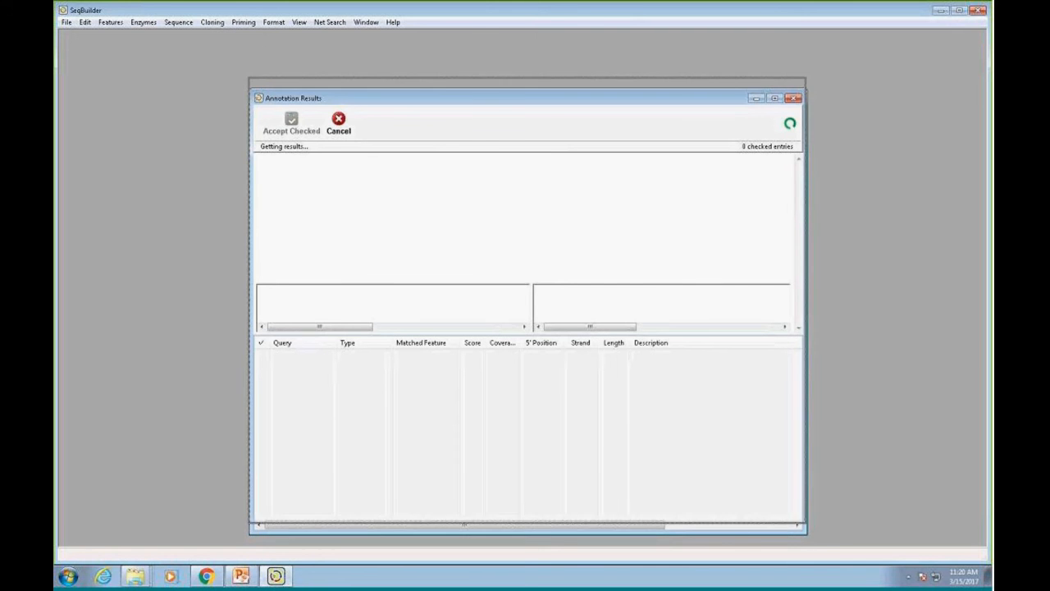
# - Widen and reposition the annotation results window and look through the matched features reported for the various plasmids
pyautogui.moveTo(446, 101); pyautogui.dragTo(441, 86)
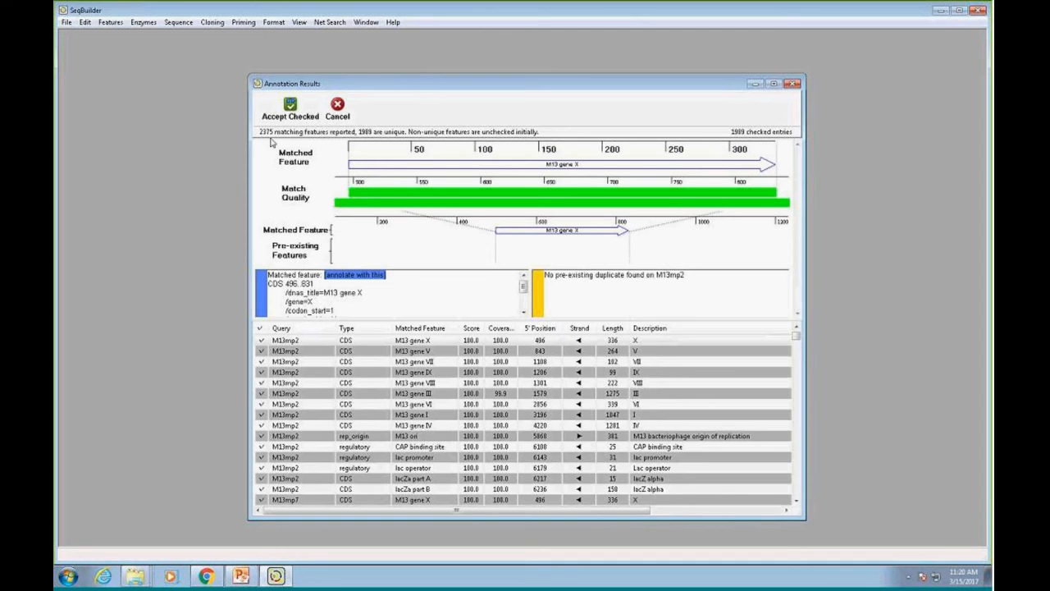
pyautogui.moveTo(375, 82); pyautogui.dragTo(359, 74)
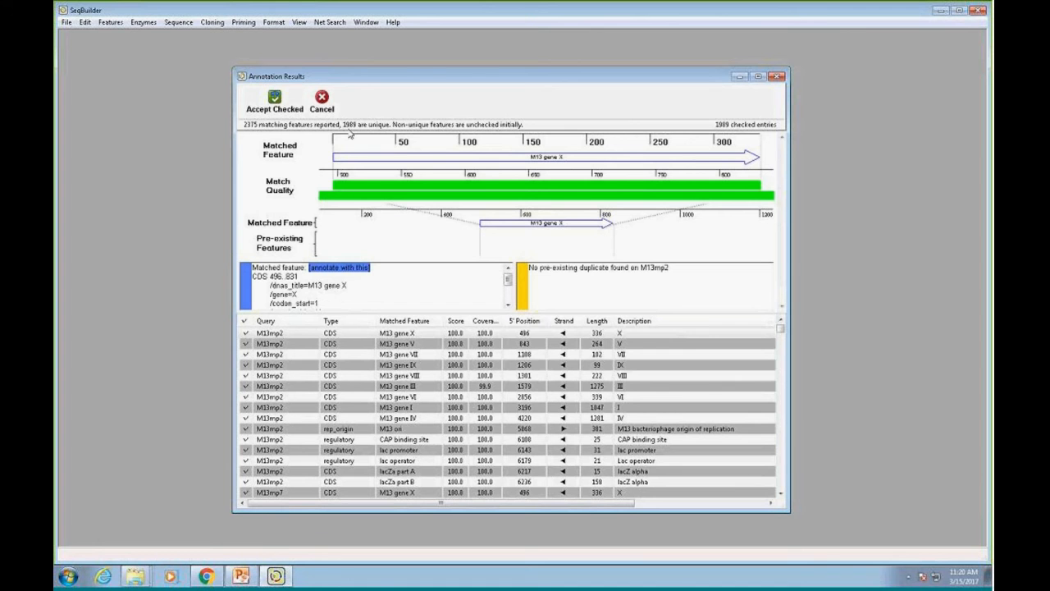
pyautogui.moveTo(427, 82); pyautogui.dragTo(407, 78)
pyautogui.moveTo(765, 508); pyautogui.dragTo(898, 512)
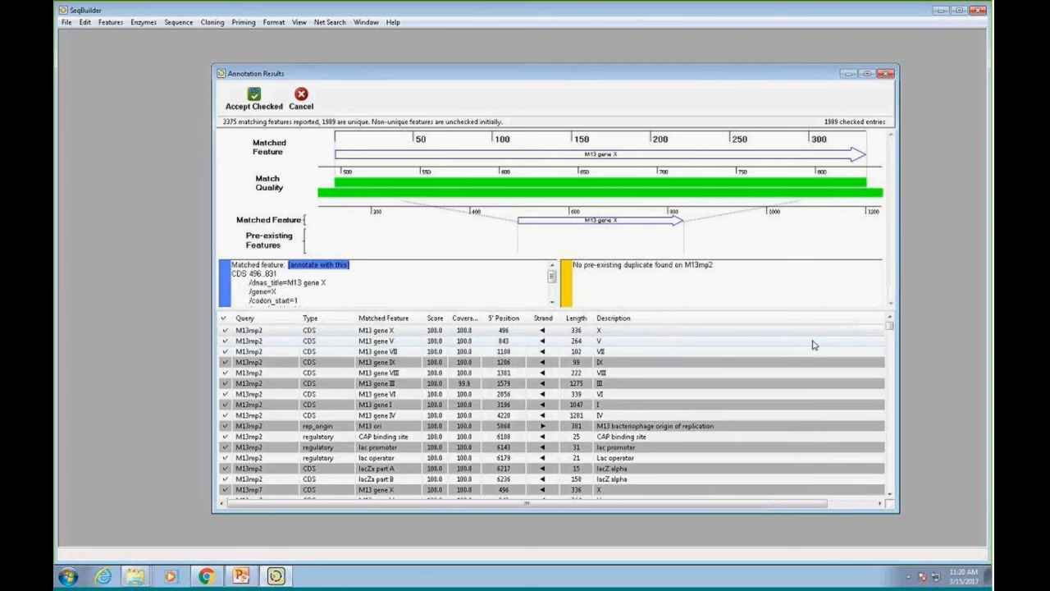
pyautogui.moveTo(891, 329); pyautogui.dragTo(902, 461)
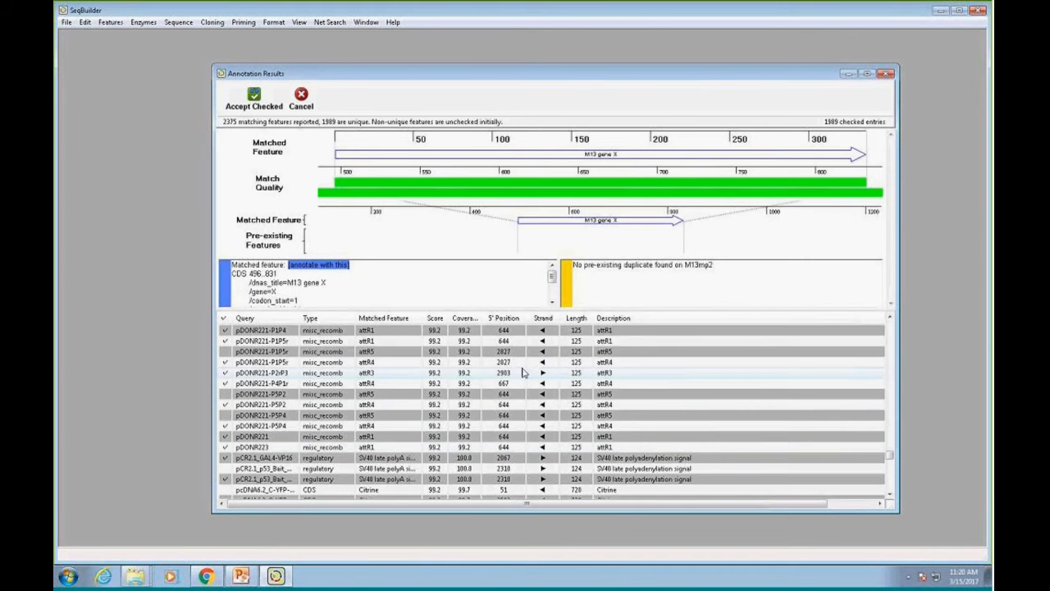
pyautogui.moveTo(369, 82); pyautogui.dragTo(352, 80)
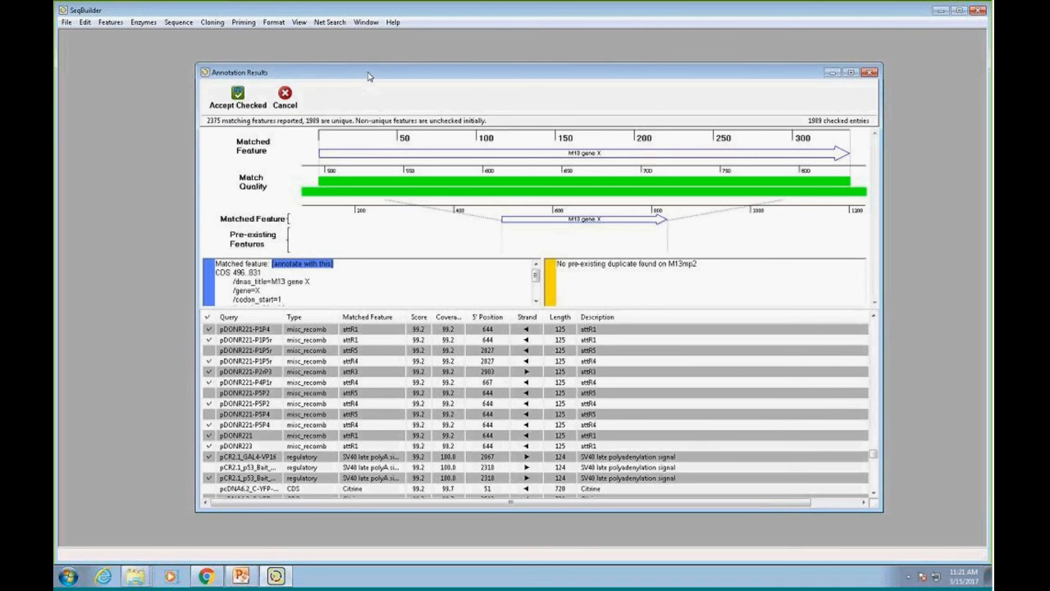
pyautogui.moveTo(369, 77); pyautogui.dragTo(352, 73)
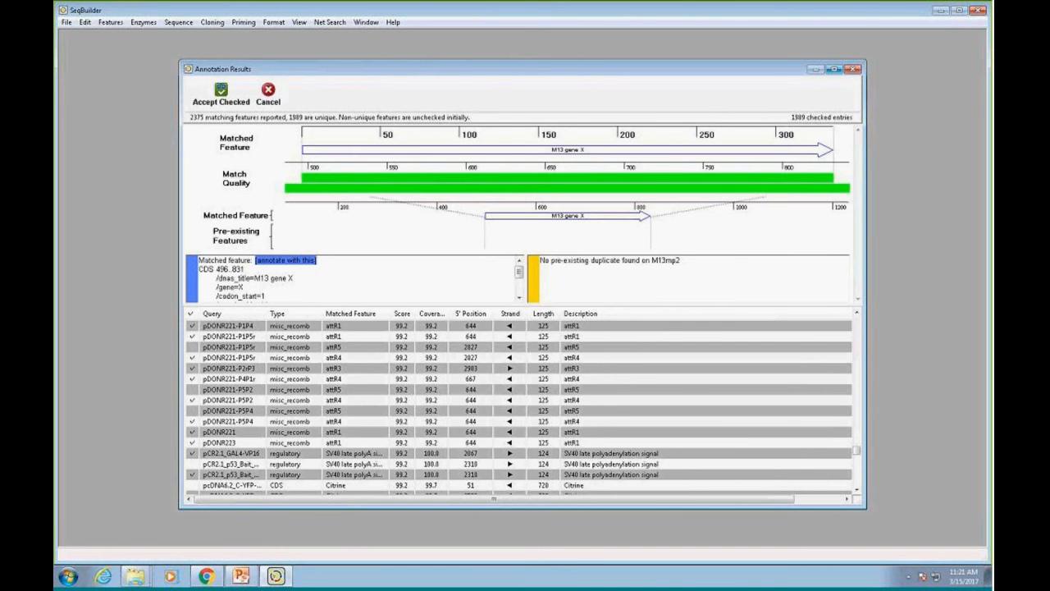
# - Close the annotation results without accepting them, and close the untitled project without saving
pyautogui.click(853, 69)
pyautogui.click(509, 130)
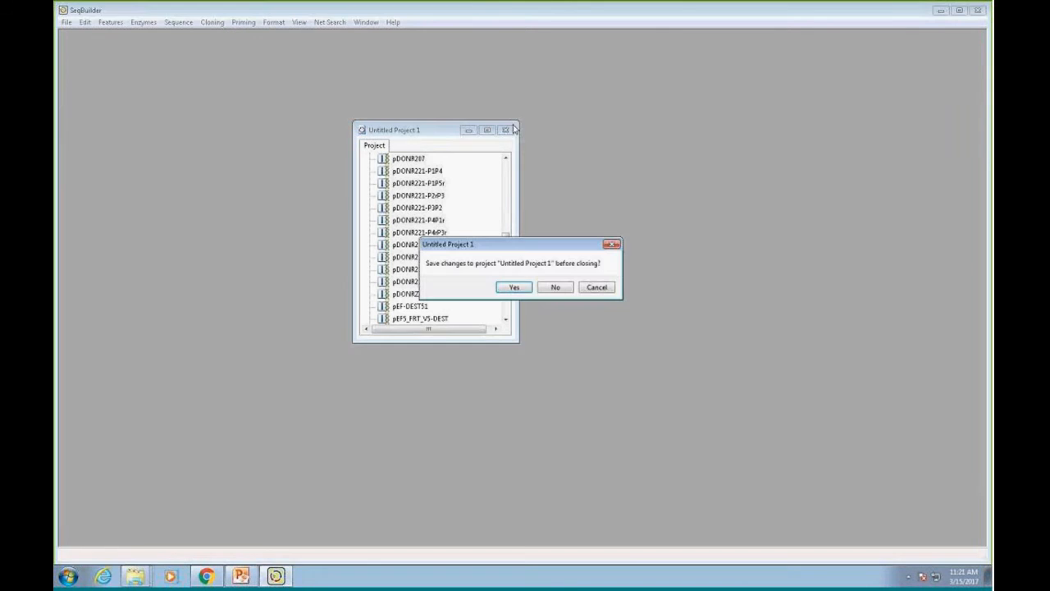
pyautogui.click(560, 292)
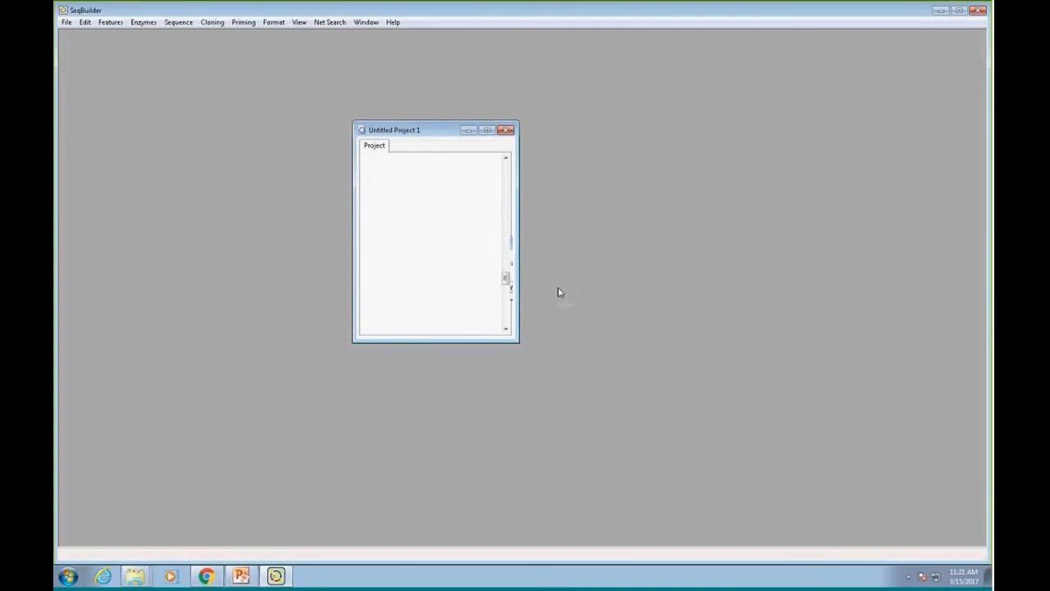
# - Open the previously annotated sequence file pbr322_e.sbd from the SeqBuilder demo data folder
pyautogui.click(66, 22)
pyautogui.click(87, 102)
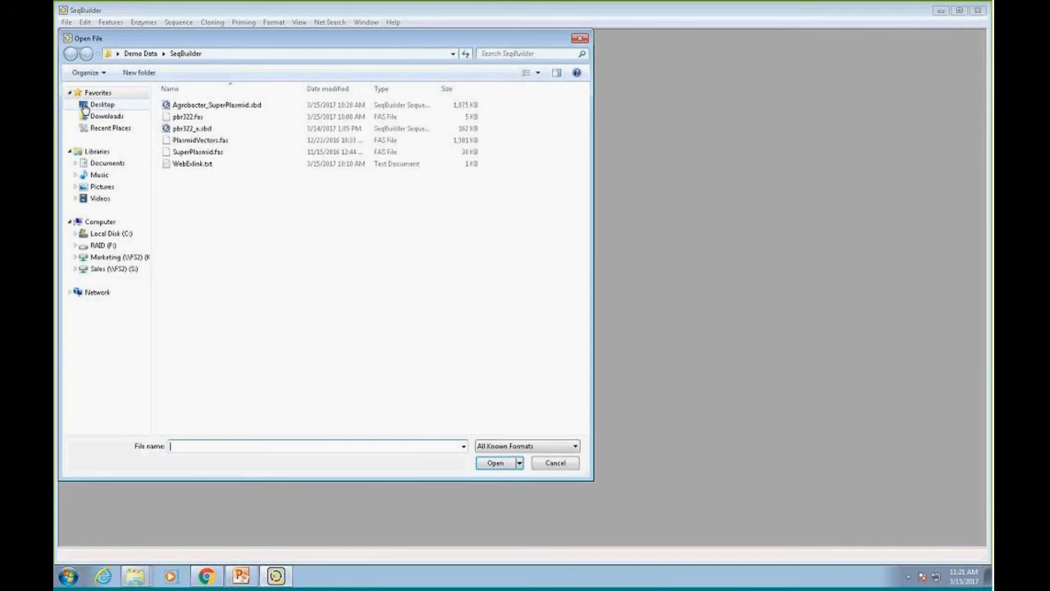
pyautogui.click(199, 129)
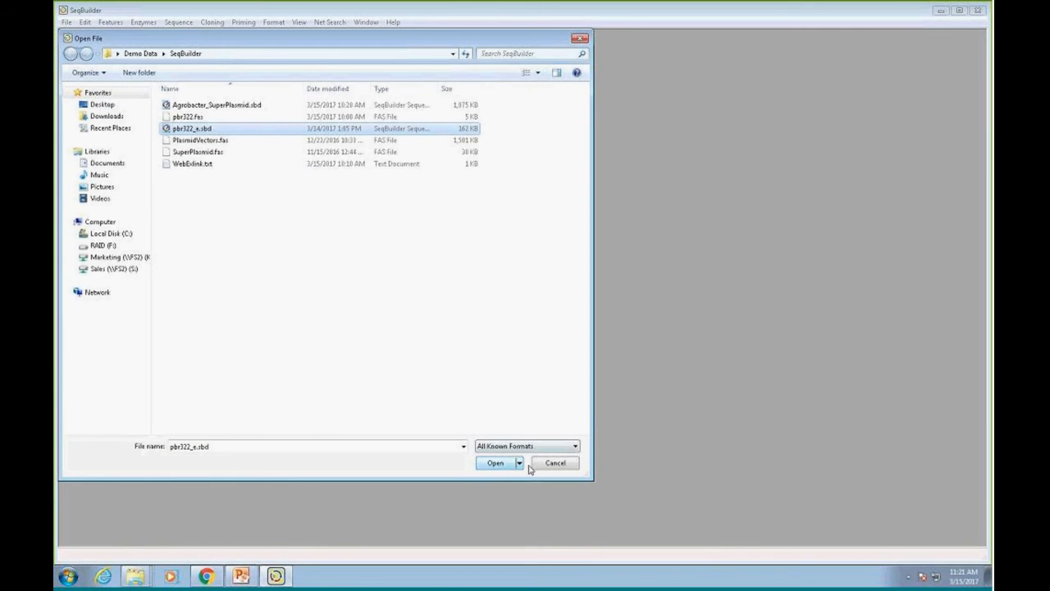
pyautogui.click(496, 463)
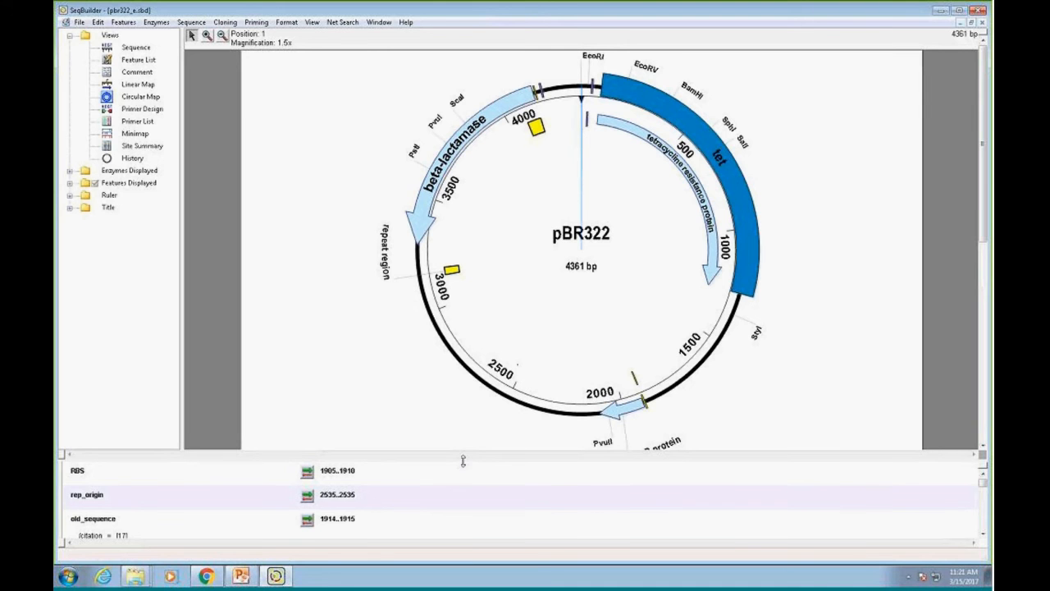
# - Enlarge the feature details pane and examine the tet gene, the beta-lactamase CDS and its signal peptide from pBR322's circular map
pyautogui.moveTo(463, 462); pyautogui.dragTo(459, 432)
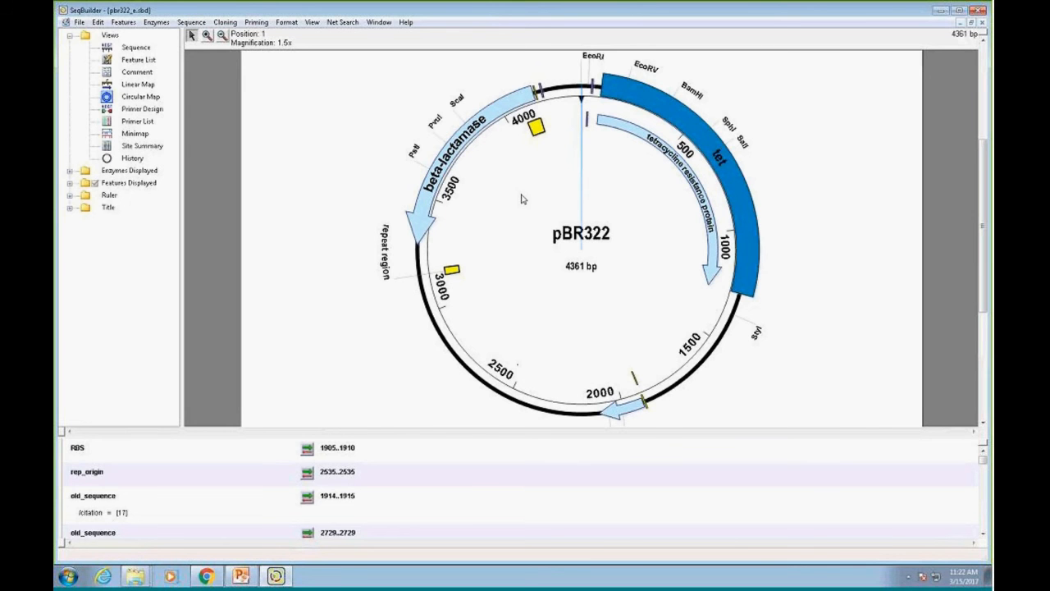
pyautogui.click(696, 144)
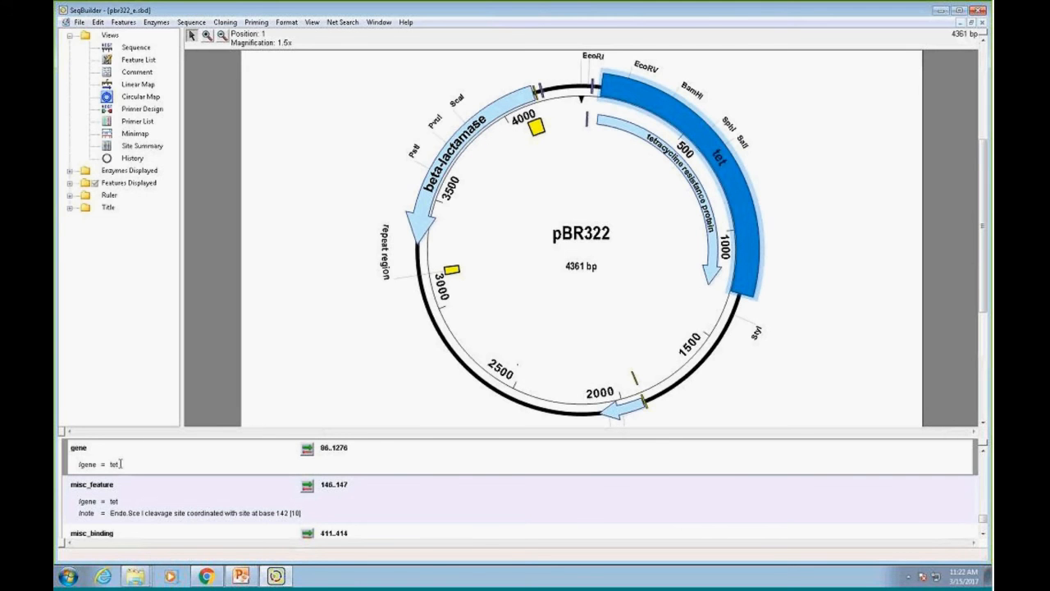
pyautogui.click(425, 218)
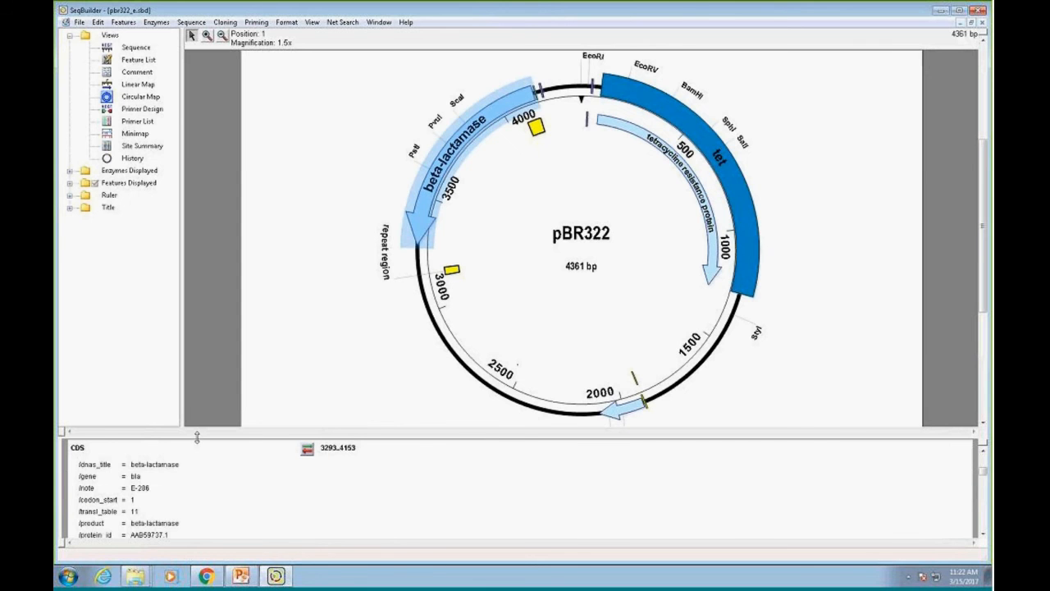
pyautogui.moveTo(197, 437); pyautogui.dragTo(197, 383)
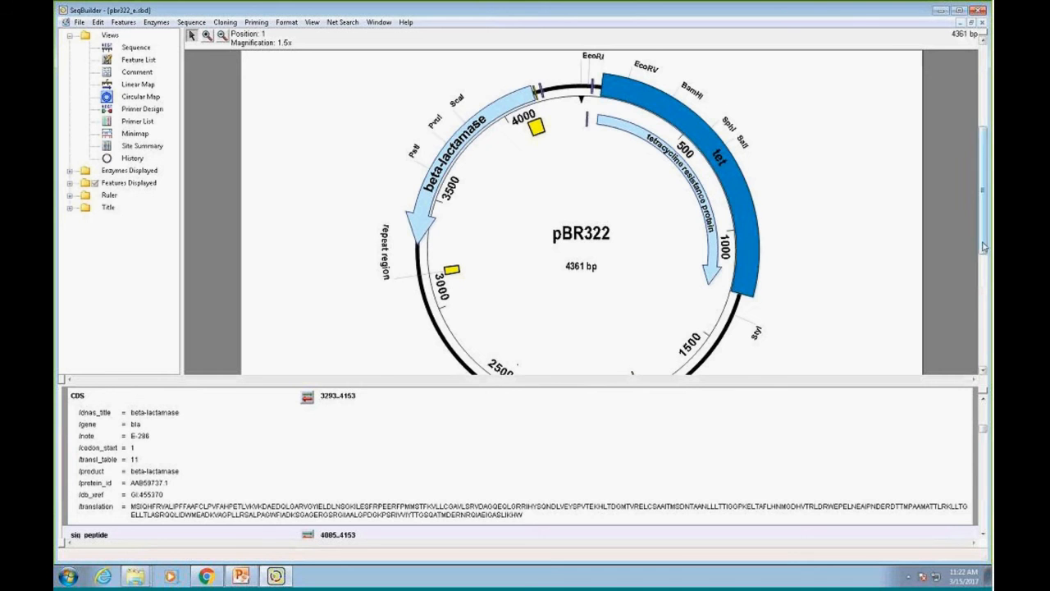
pyautogui.moveTo(983, 247); pyautogui.dragTo(982, 252)
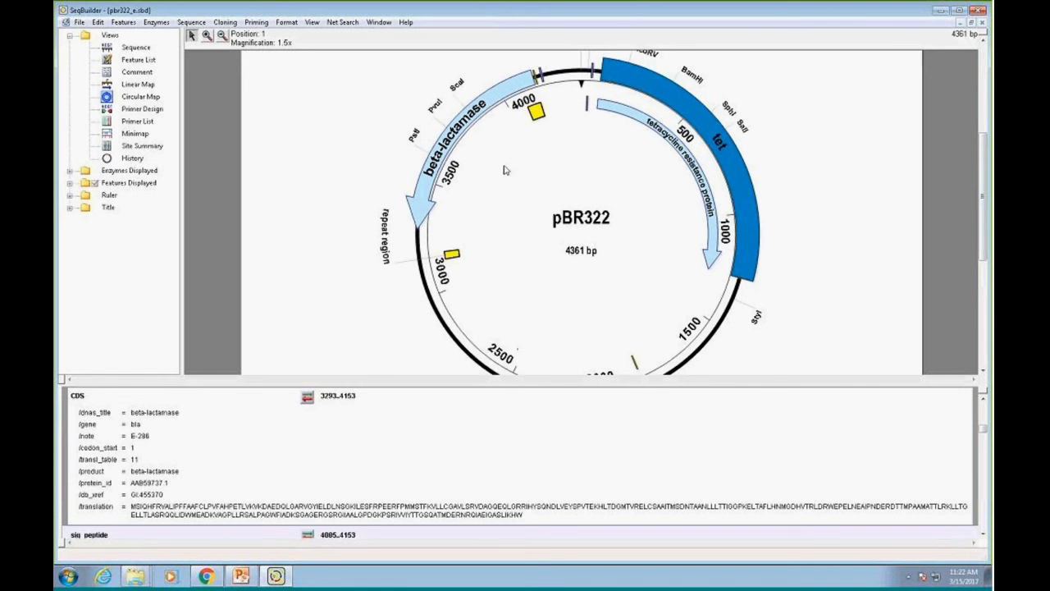
pyautogui.click(538, 113)
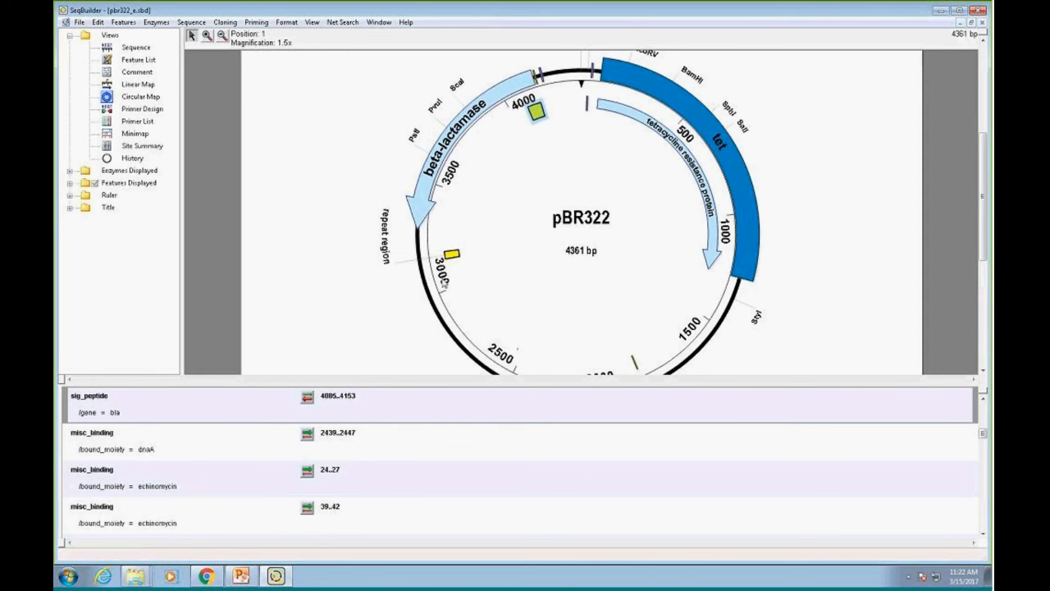
# - Run Annotate Sequence on pbr322_e with the preset match and coverage percentages
pyautogui.click(127, 22)
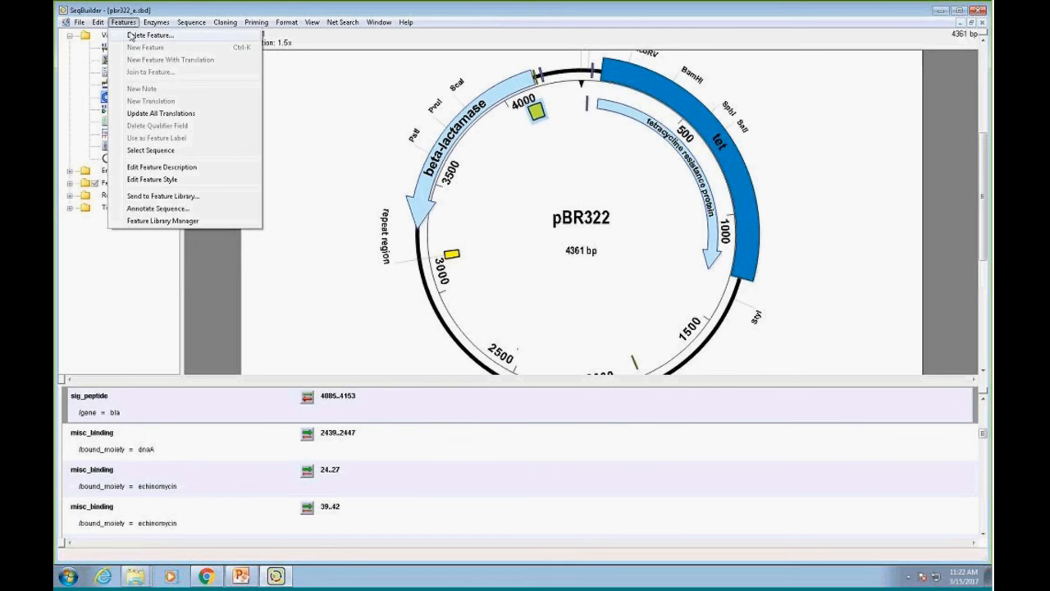
pyautogui.click(158, 209)
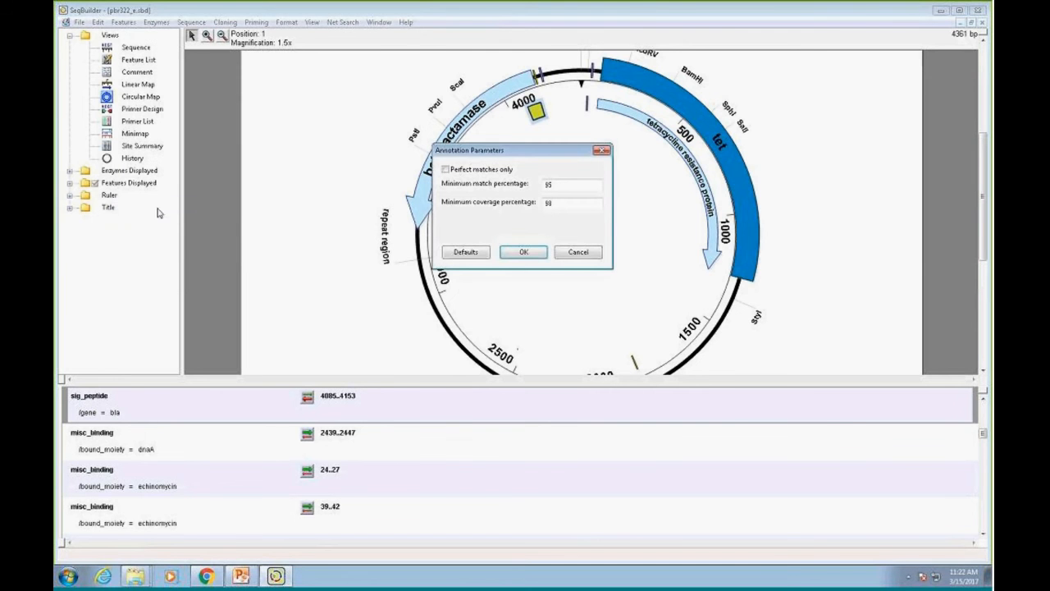
pyautogui.click(528, 252)
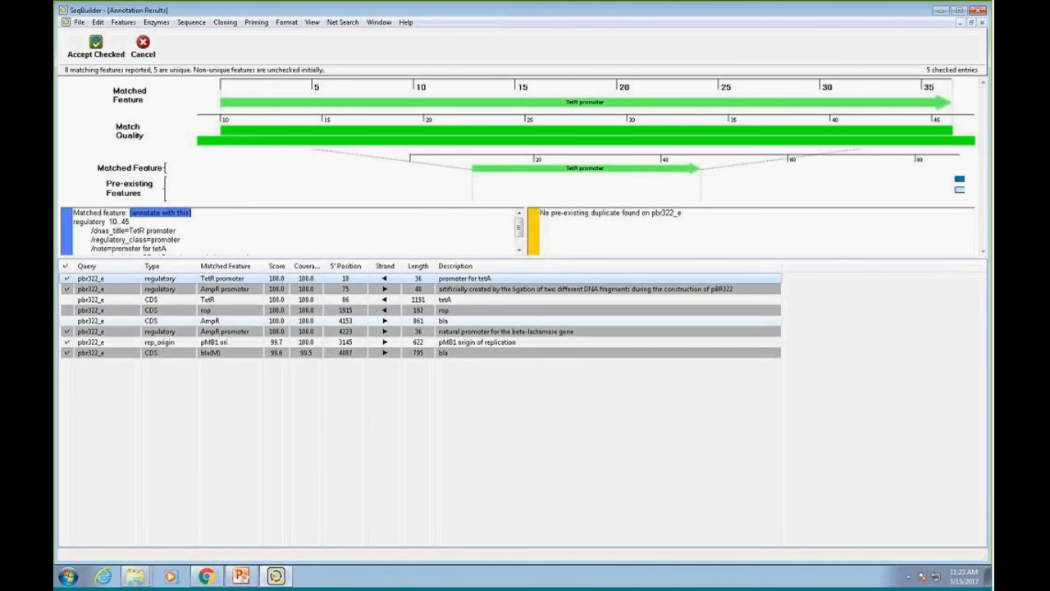
# - Review each matched feature, from the AmpR promoter through bla(M), against pBR322's pre-existing features, and view the options for handling a match
pyautogui.click(93, 290)
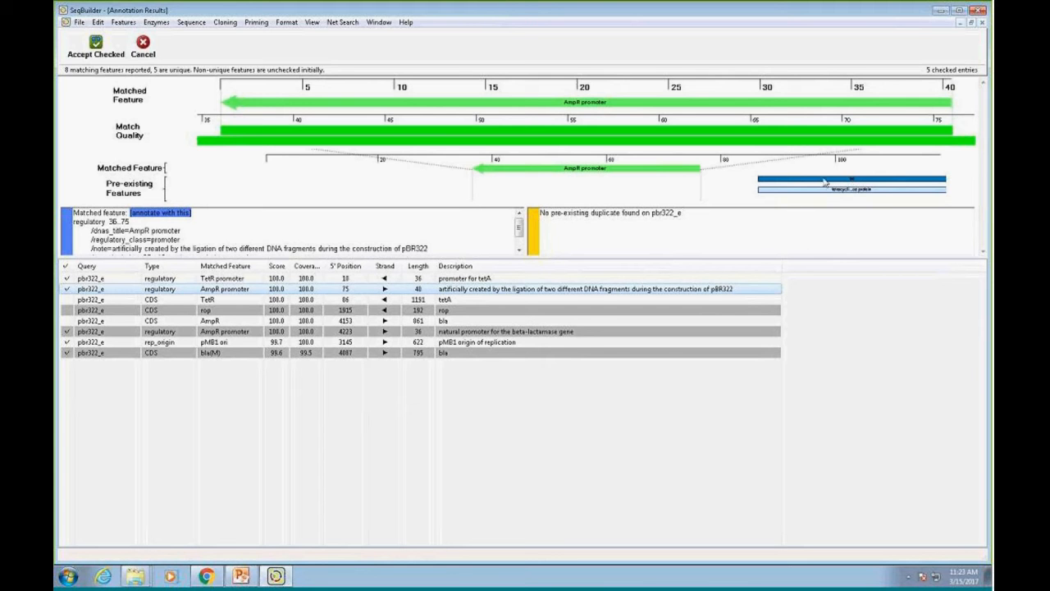
pyautogui.click(84, 301)
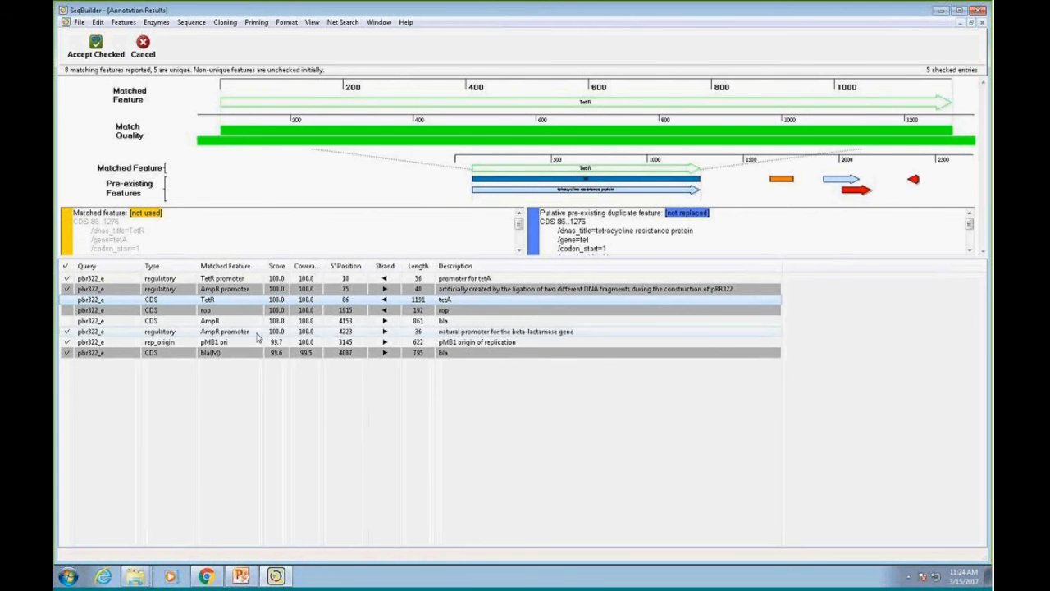
pyautogui.click(95, 313)
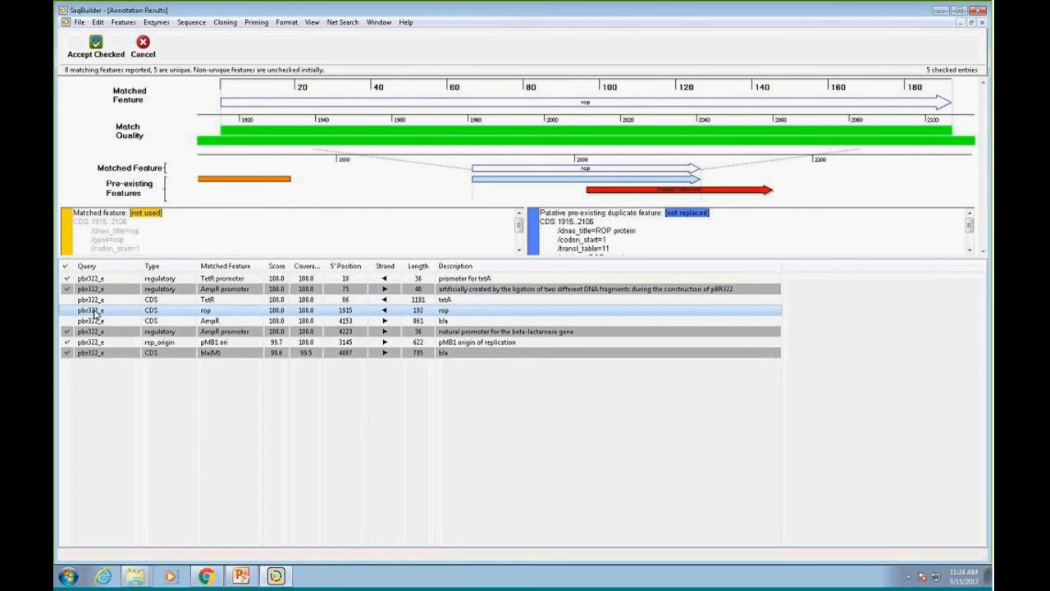
pyautogui.click(89, 322)
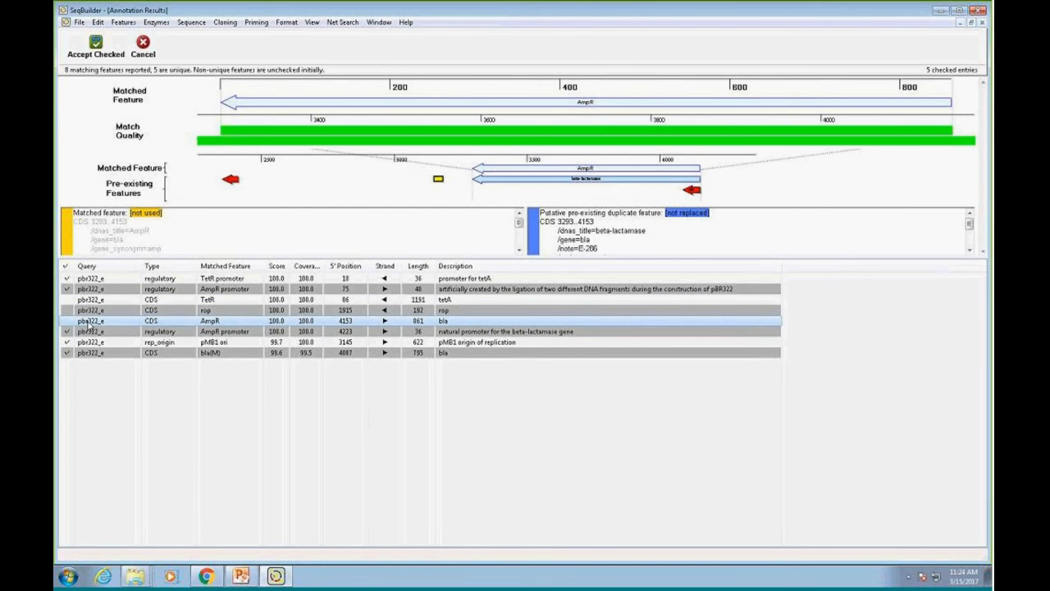
pyautogui.click(107, 334)
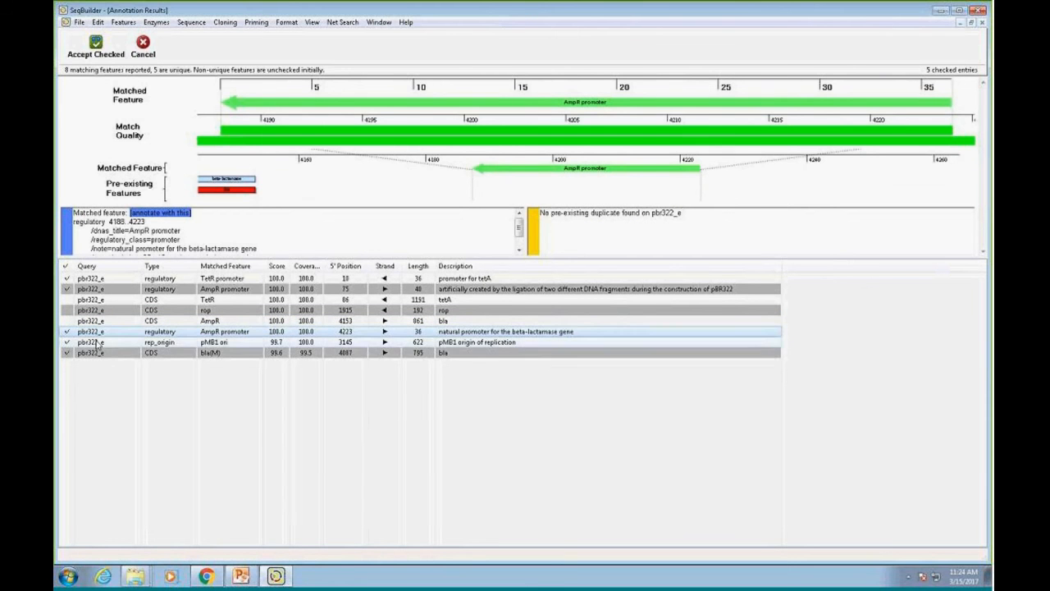
pyautogui.click(96, 343)
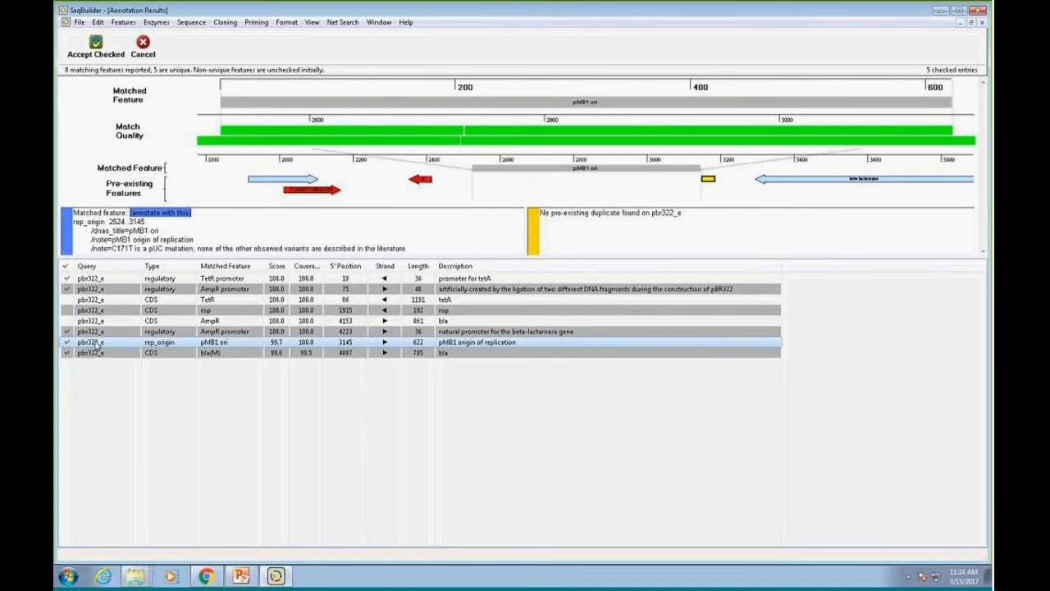
pyautogui.click(93, 353)
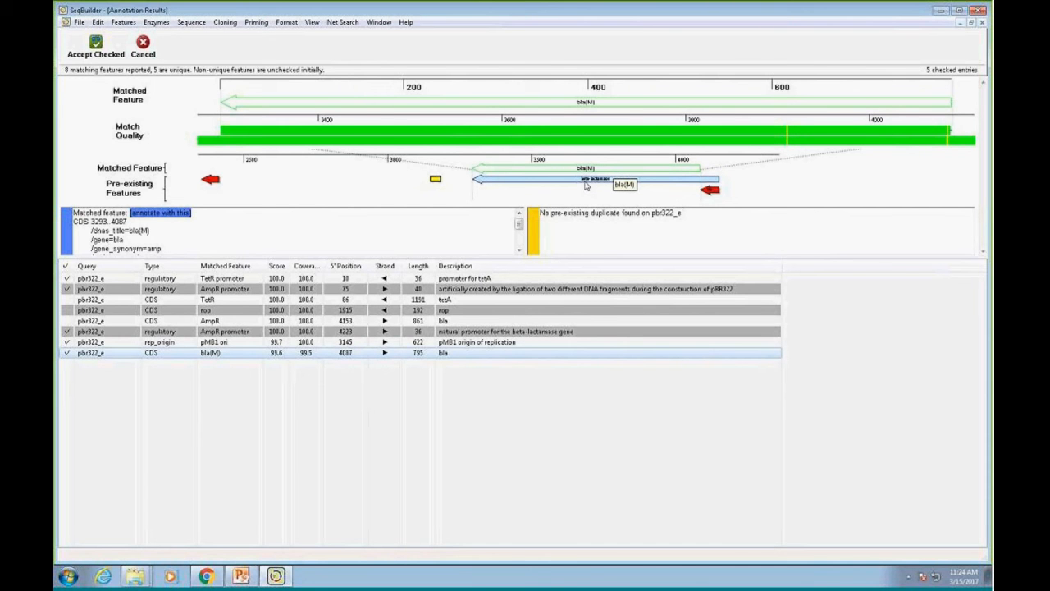
pyautogui.click(67, 329)
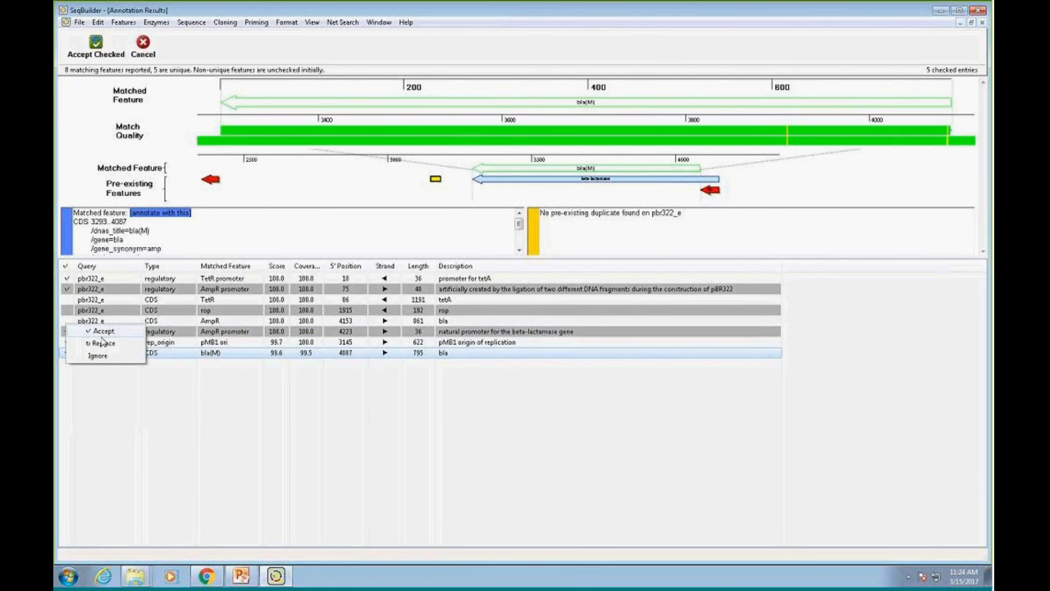
pyautogui.click(406, 384)
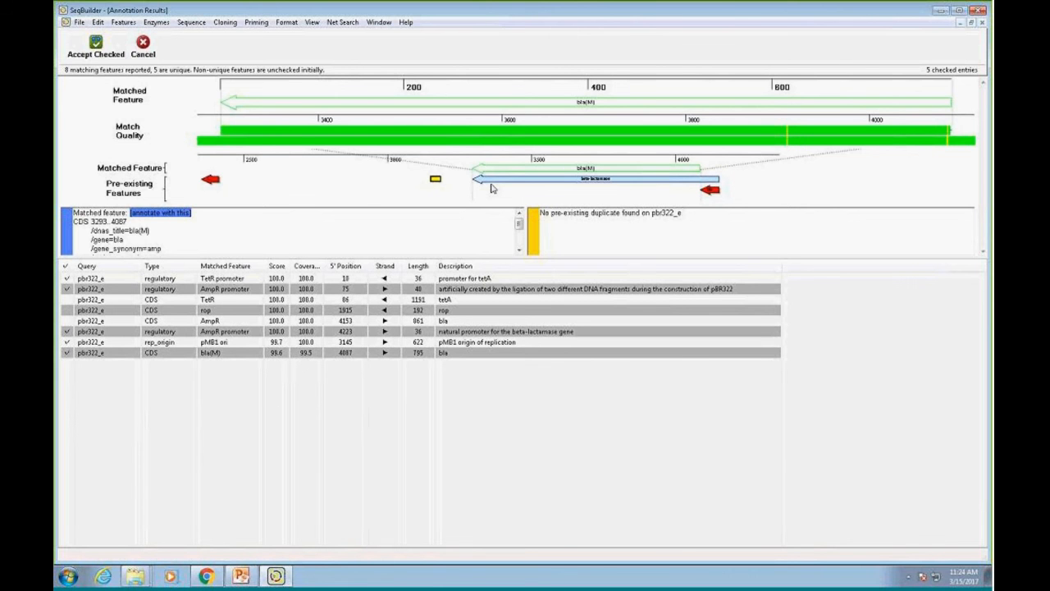
# - Accept the checked annotations for pbr322_e and enlarge the circular map pane to inspect the added features
pyautogui.click(96, 43)
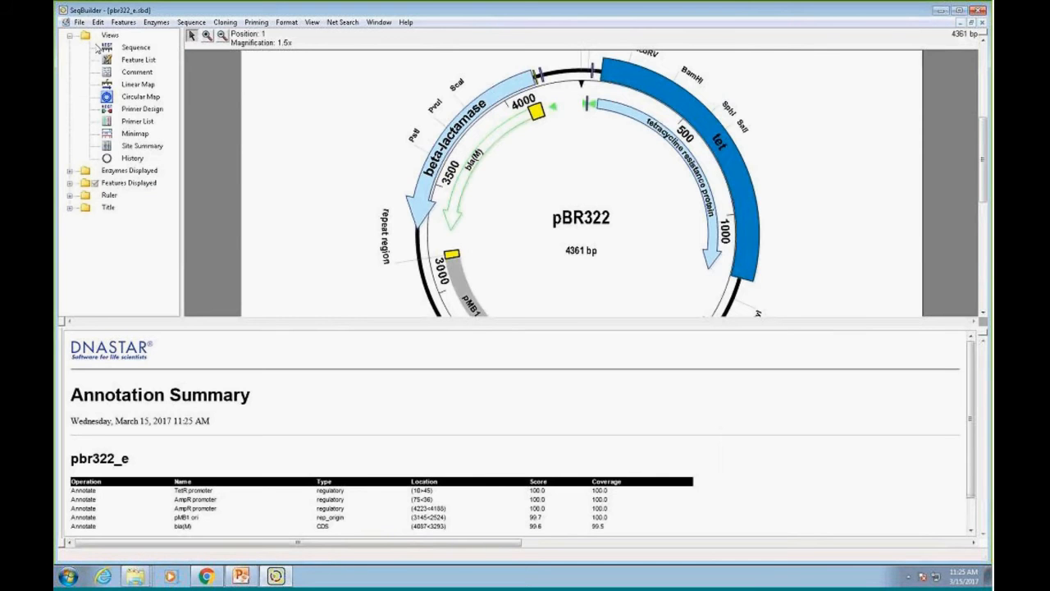
pyautogui.moveTo(982, 160); pyautogui.dragTo(984, 170)
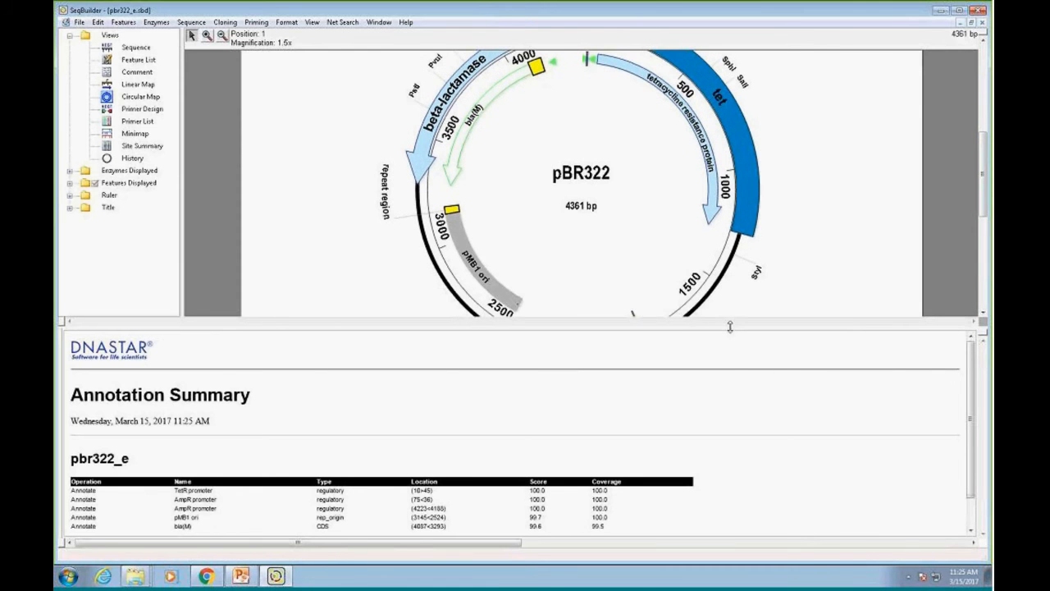
pyautogui.moveTo(730, 325); pyautogui.dragTo(747, 400)
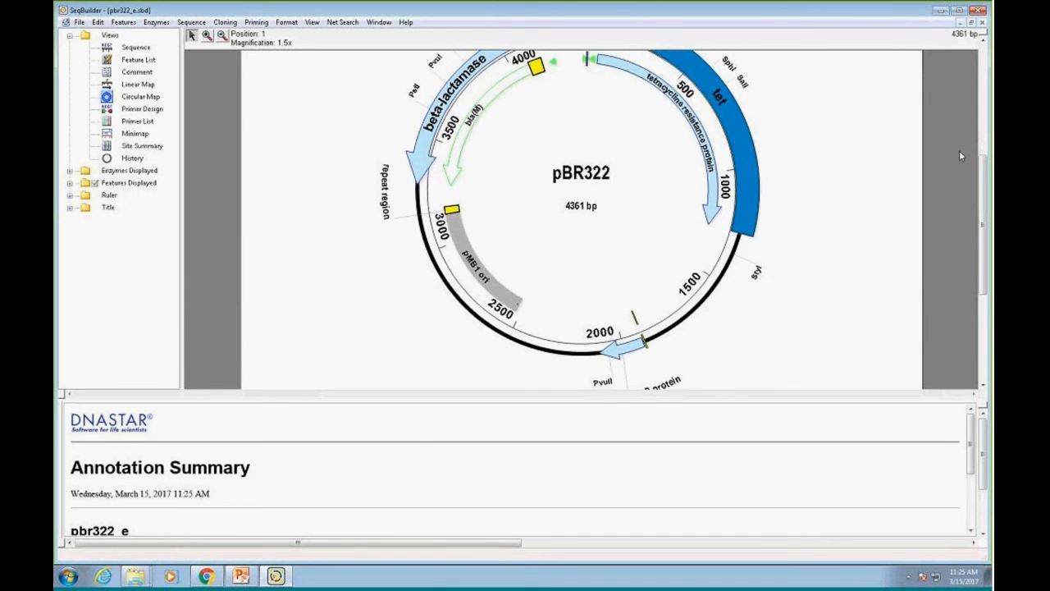
pyautogui.moveTo(983, 169); pyautogui.dragTo(936, 157)
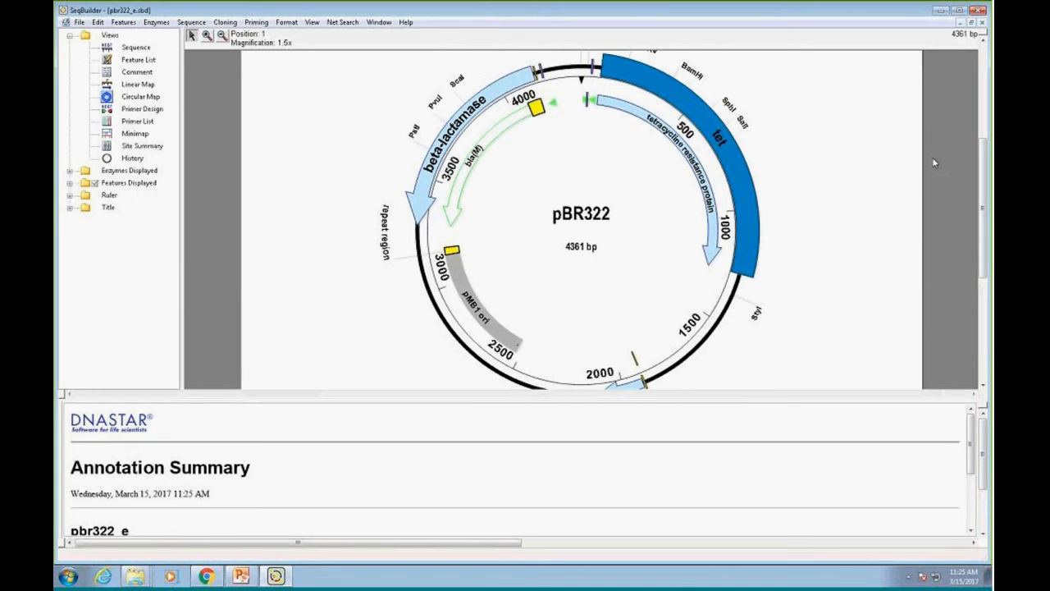
# - Restore the pbr322_e document to a floating window and minimize it
pyautogui.click(971, 22)
pyautogui.moveTo(314, 140); pyautogui.dragTo(392, 75)
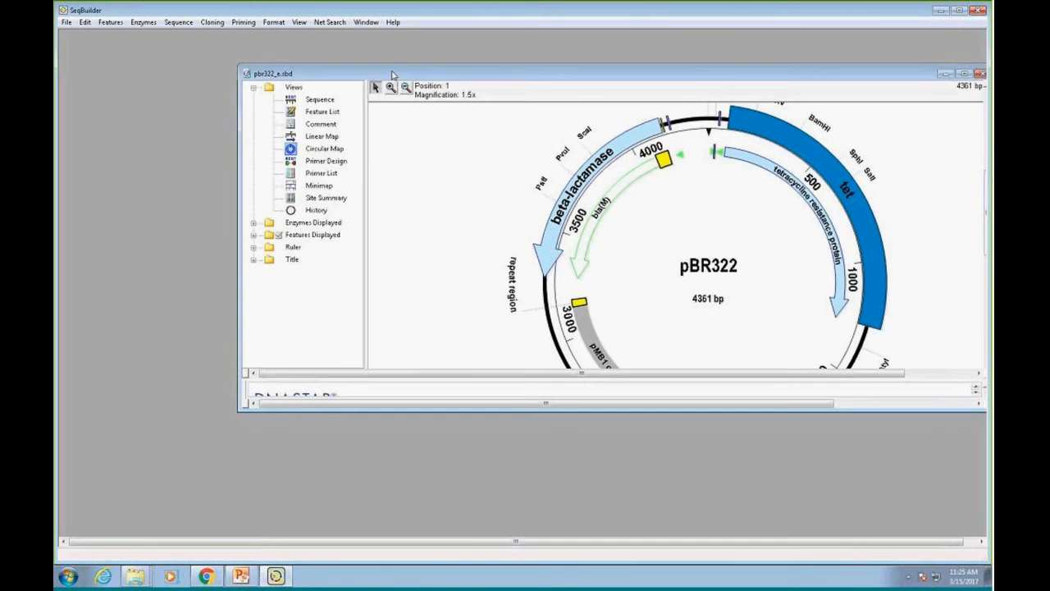
pyautogui.click(945, 74)
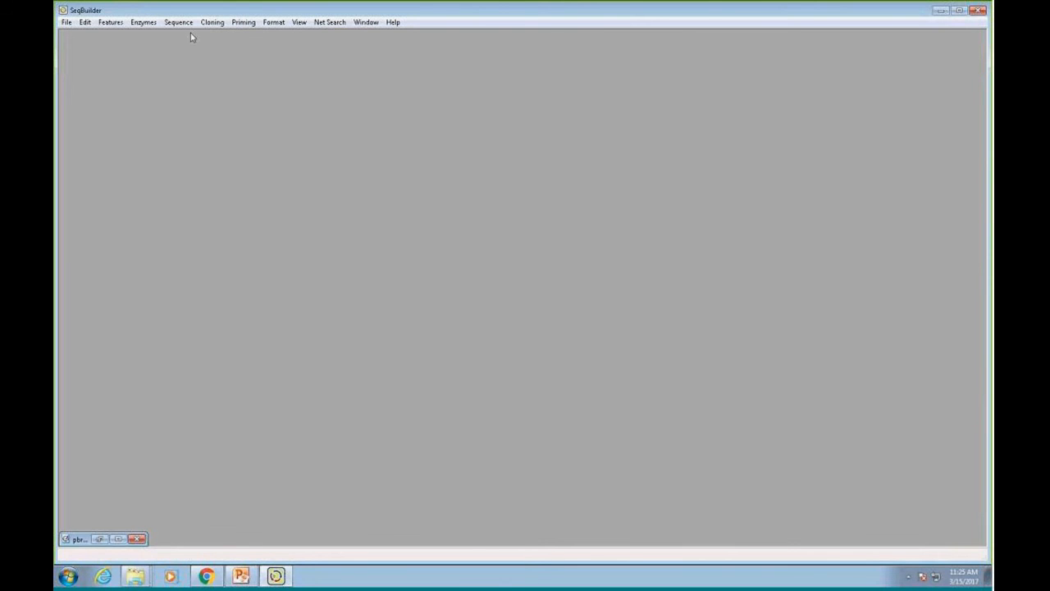
# - Open the Feature Library Manager, enlarge its window, and widen the feature list so the full feature names show
pyautogui.click(110, 25)
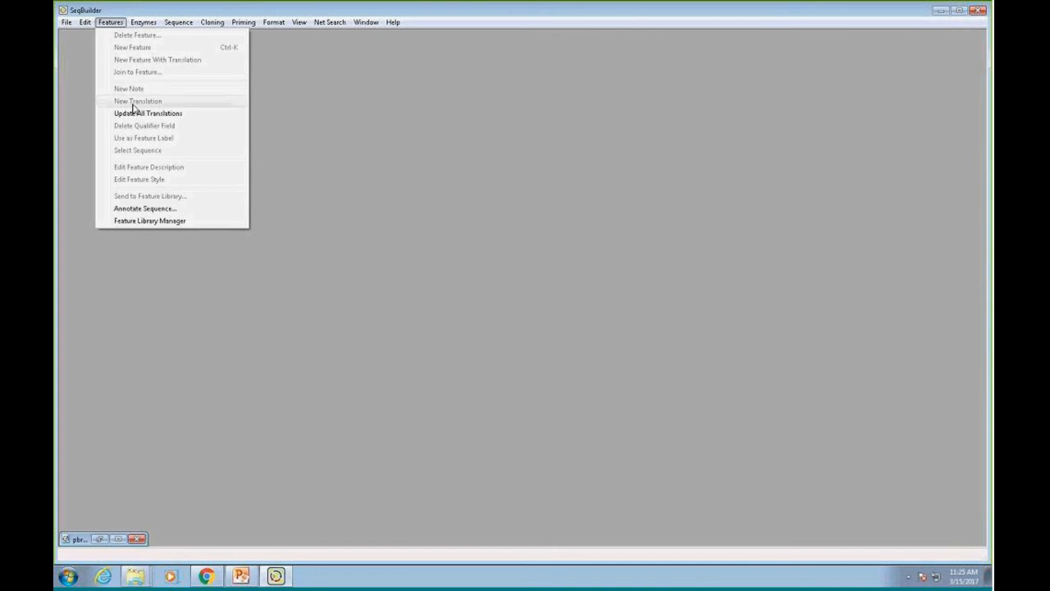
pyautogui.click(150, 221)
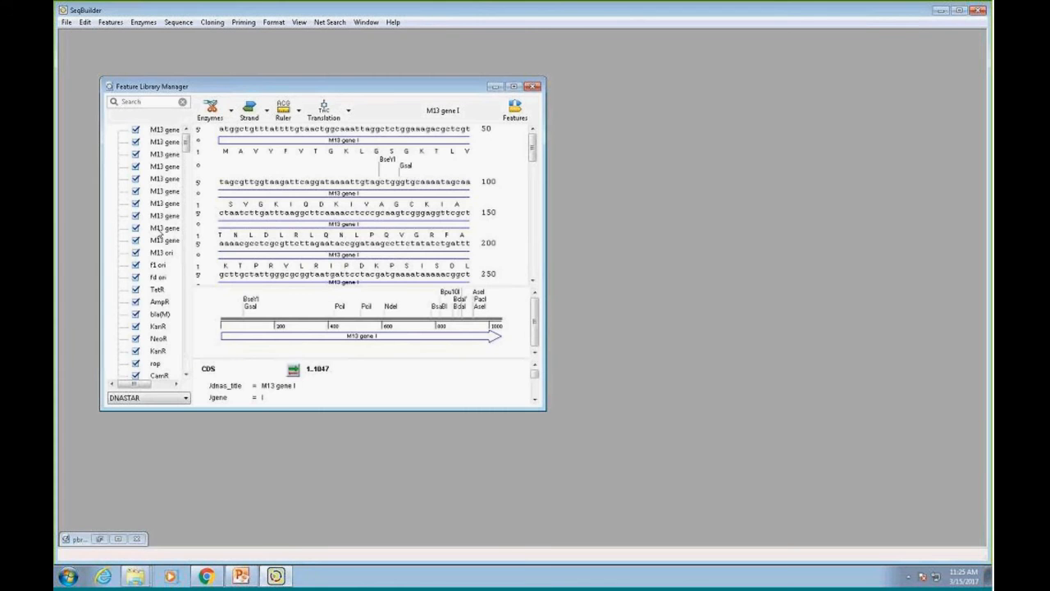
pyautogui.moveTo(297, 86); pyautogui.dragTo(363, 70)
pyautogui.moveTo(610, 393); pyautogui.dragTo(900, 493)
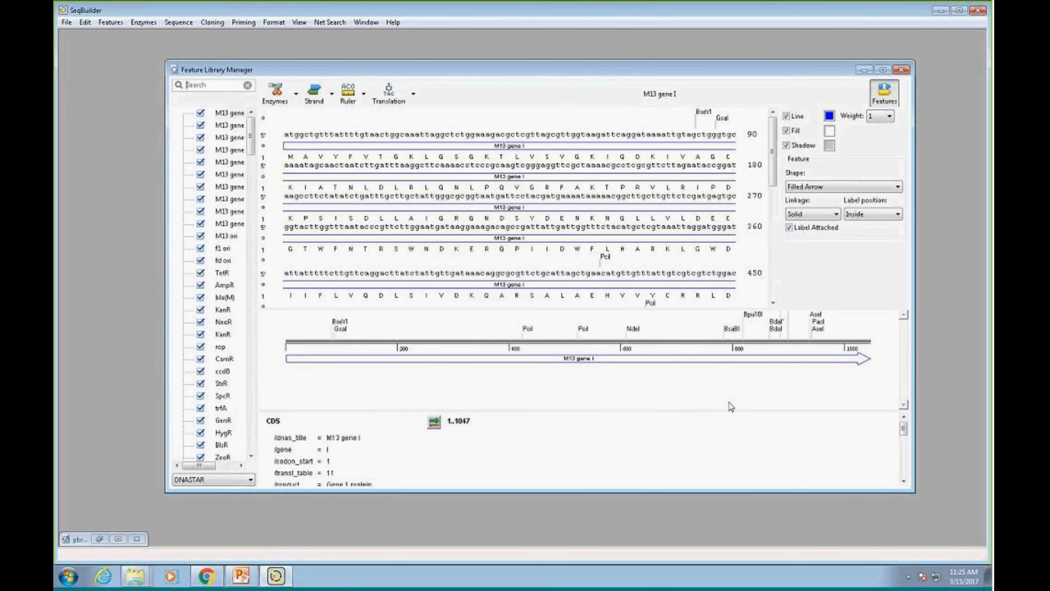
pyautogui.moveTo(416, 74); pyautogui.dragTo(416, 66)
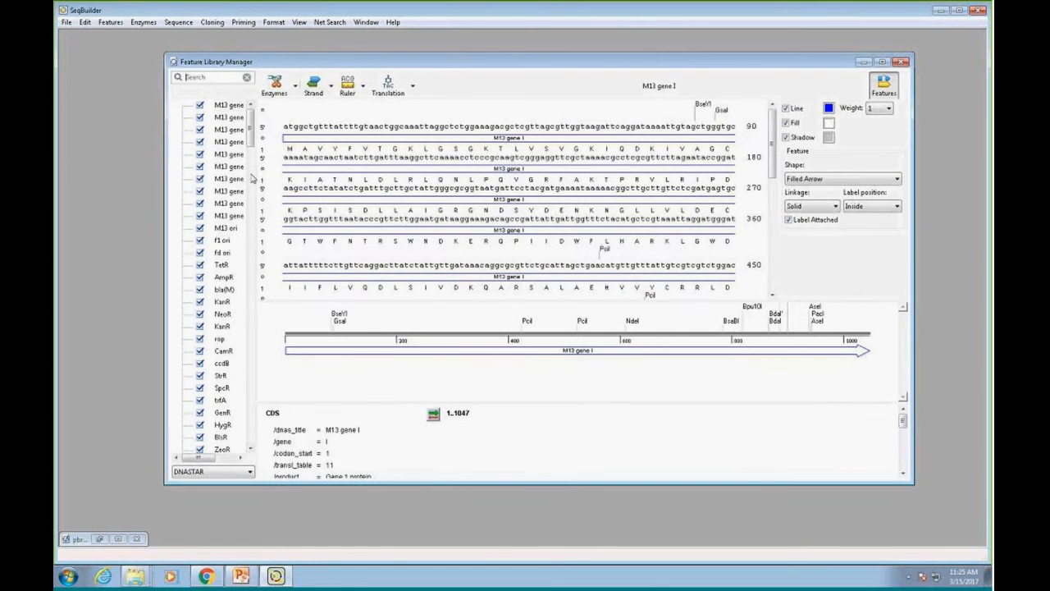
pyautogui.moveTo(257, 171); pyautogui.dragTo(279, 172)
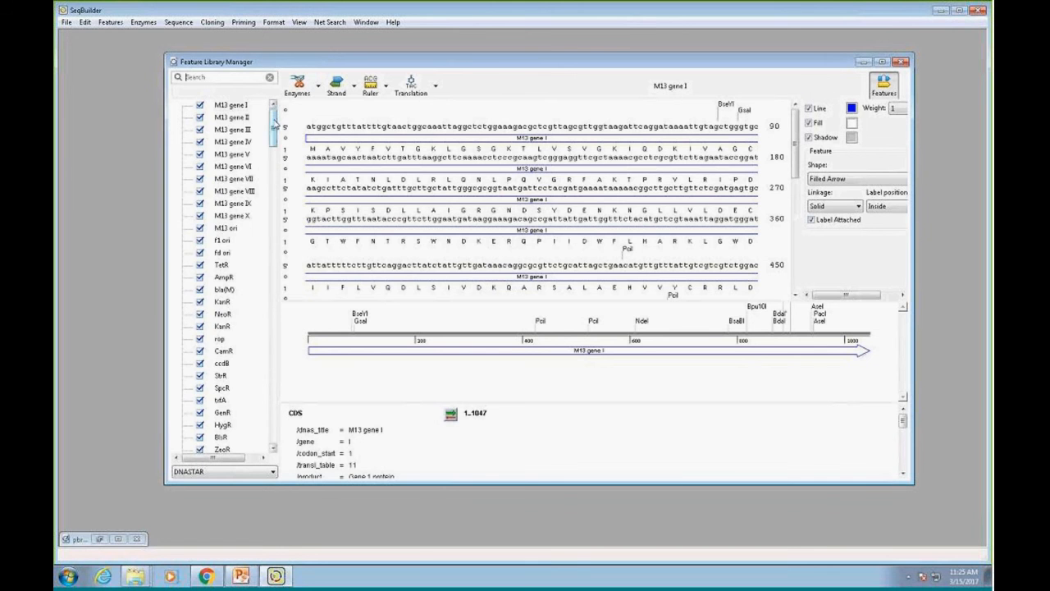
pyautogui.moveTo(274, 122)
pyautogui.mouseDown()
pyautogui.moveTo(275, 324)
pyautogui.moveTo(285, 115)
pyautogui.mouseUp()
# - Search the DNASTAR feature library for bla and check which feature libraries can be chosen
pyautogui.click(232, 80)
pyautogui.write('bla')
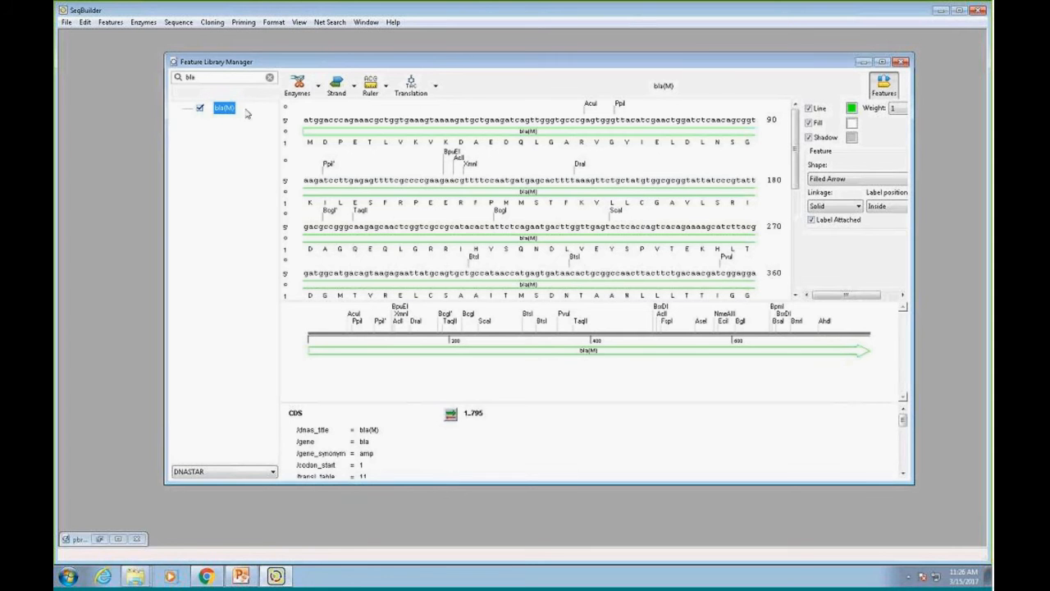
pyautogui.moveTo(416, 62); pyautogui.dragTo(402, 59)
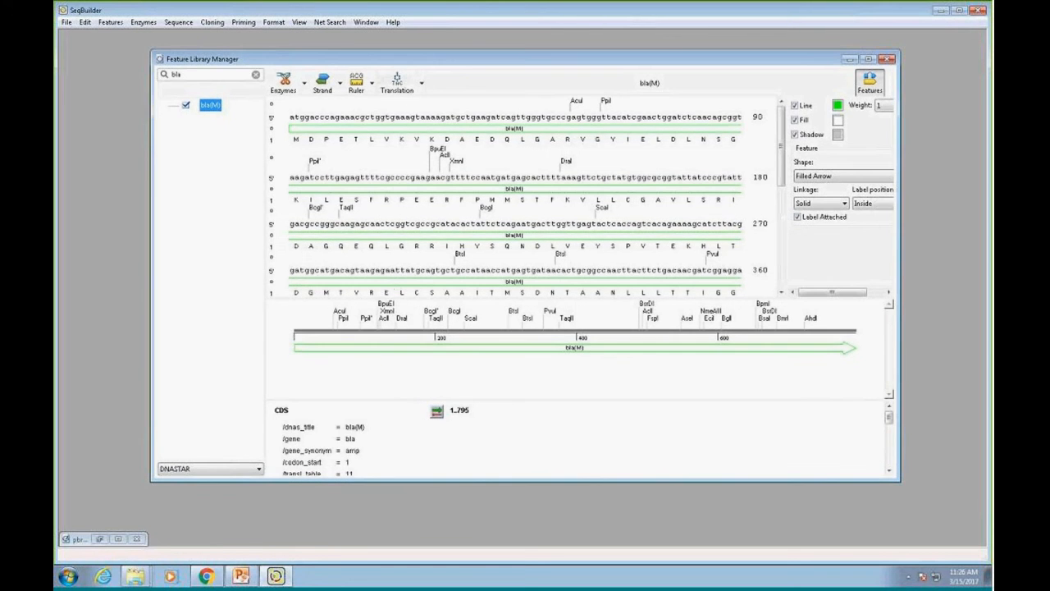
pyautogui.click(349, 117)
pyautogui.click(259, 468)
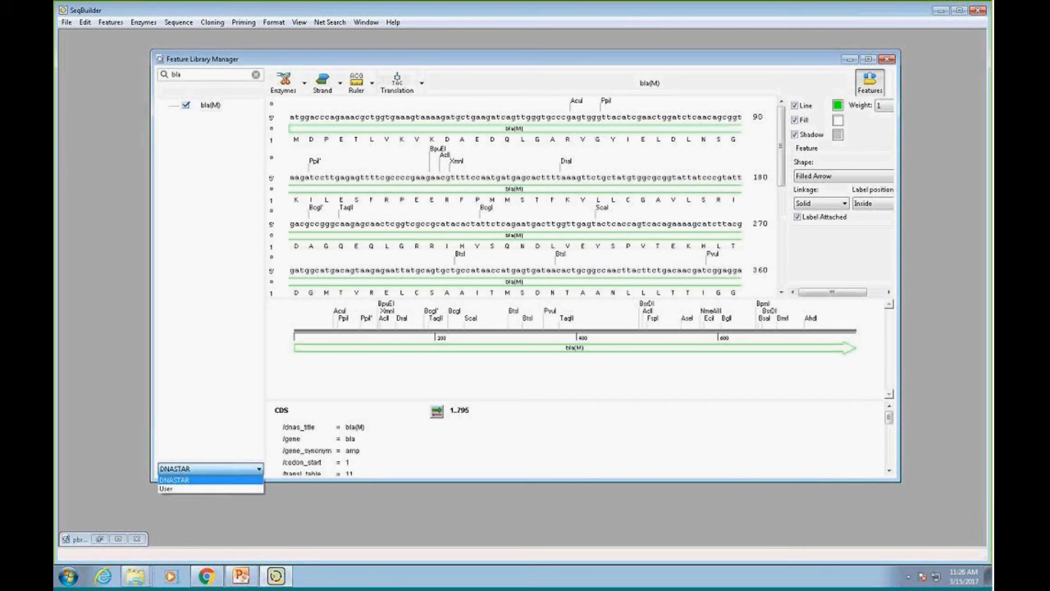
pyautogui.click(256, 469)
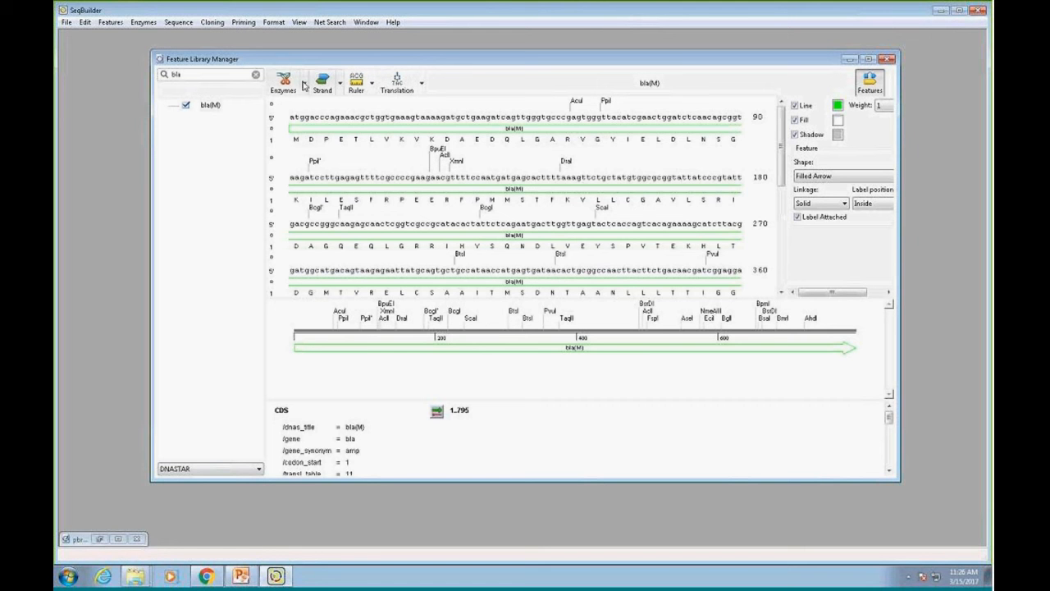
# - Set the bla(M) sequence display to no enzymes, both strands and no translation frames
pyautogui.click(304, 82)
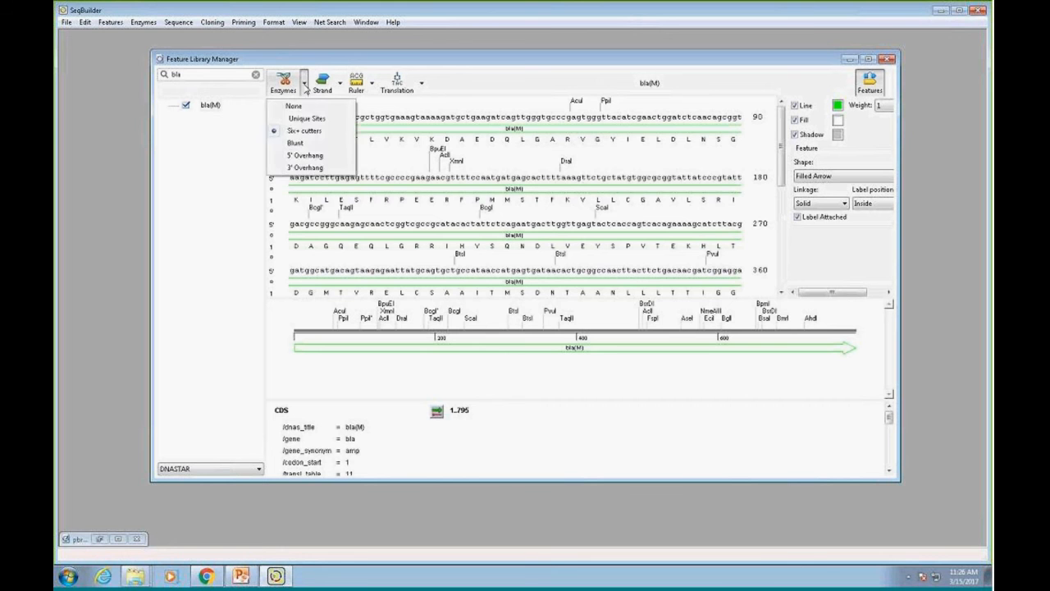
pyautogui.click(300, 108)
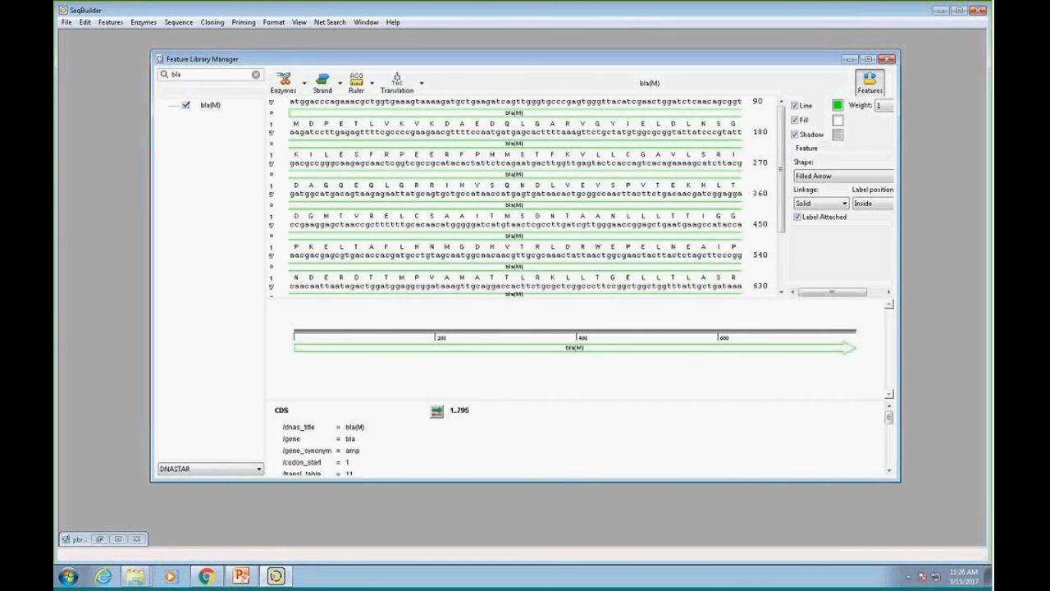
pyautogui.click(338, 85)
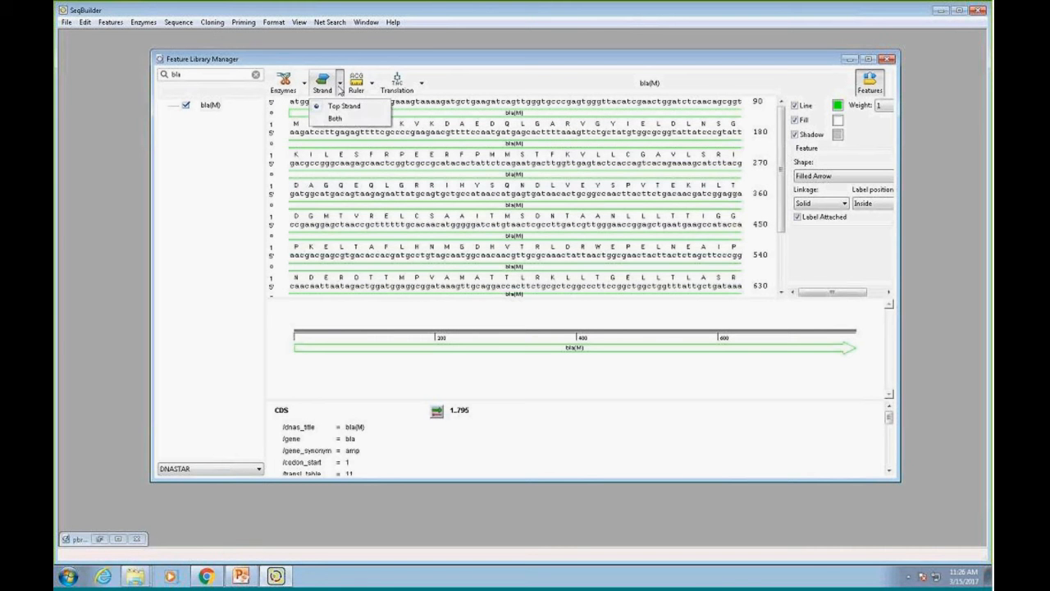
pyautogui.click(341, 121)
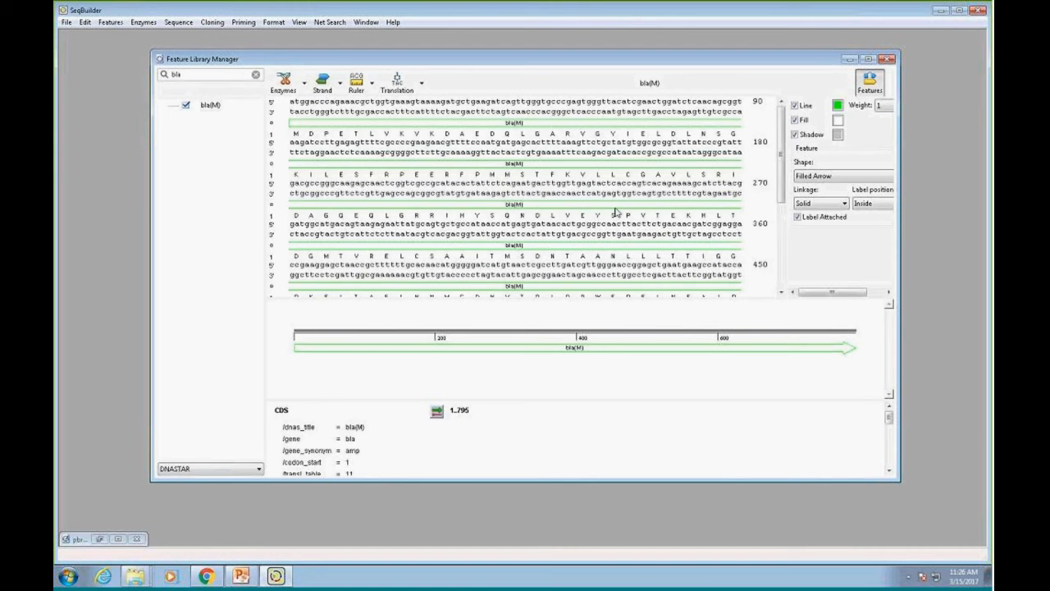
pyautogui.click(421, 82)
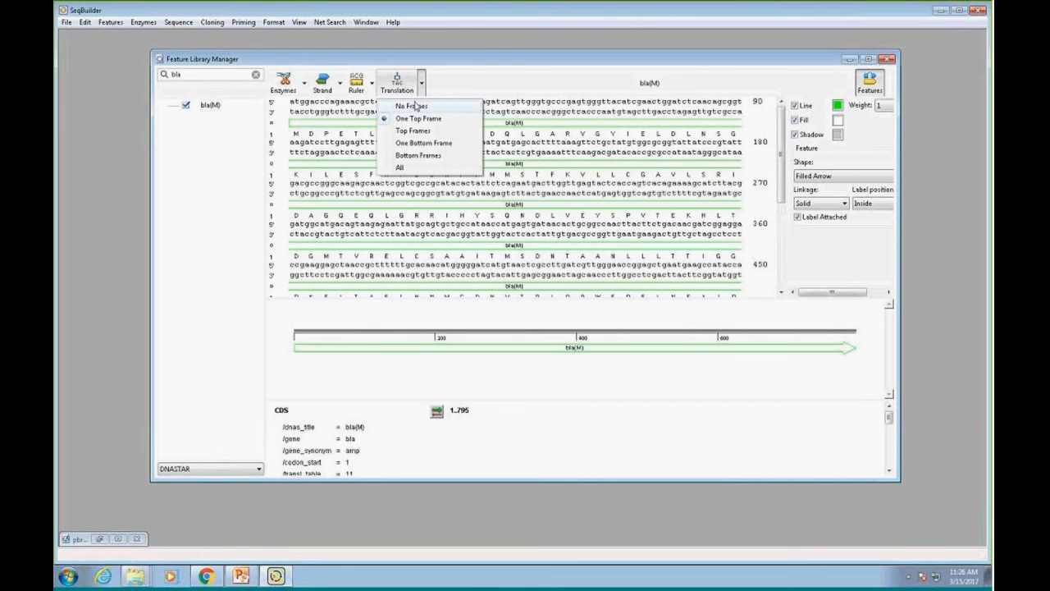
pyautogui.click(410, 106)
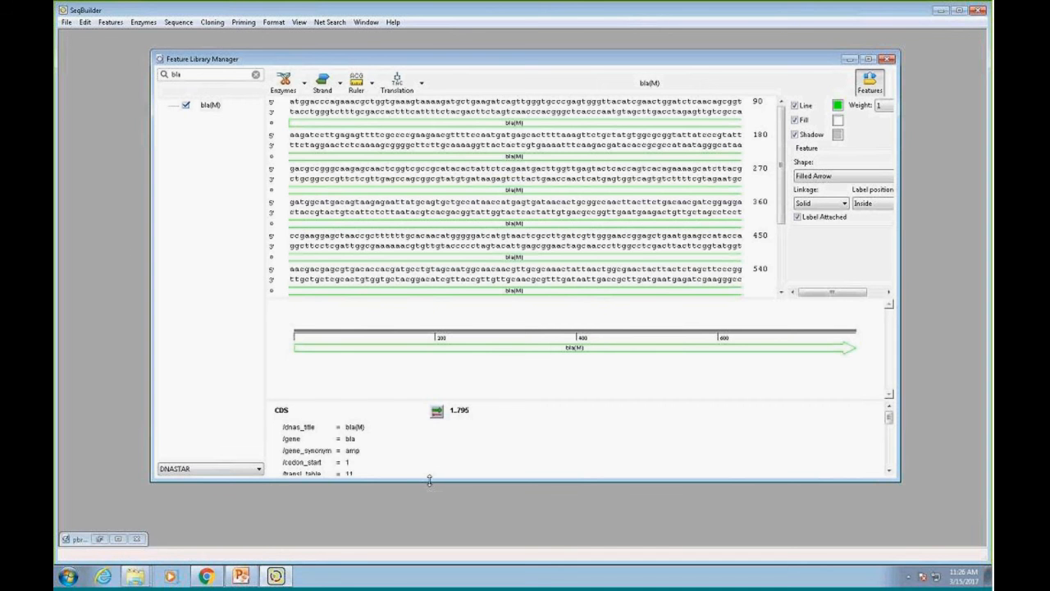
# - Make the Feature Library Manager taller and view the shape choices in bla(M)'s feature style settings
pyautogui.moveTo(429, 480); pyautogui.dragTo(427, 530)
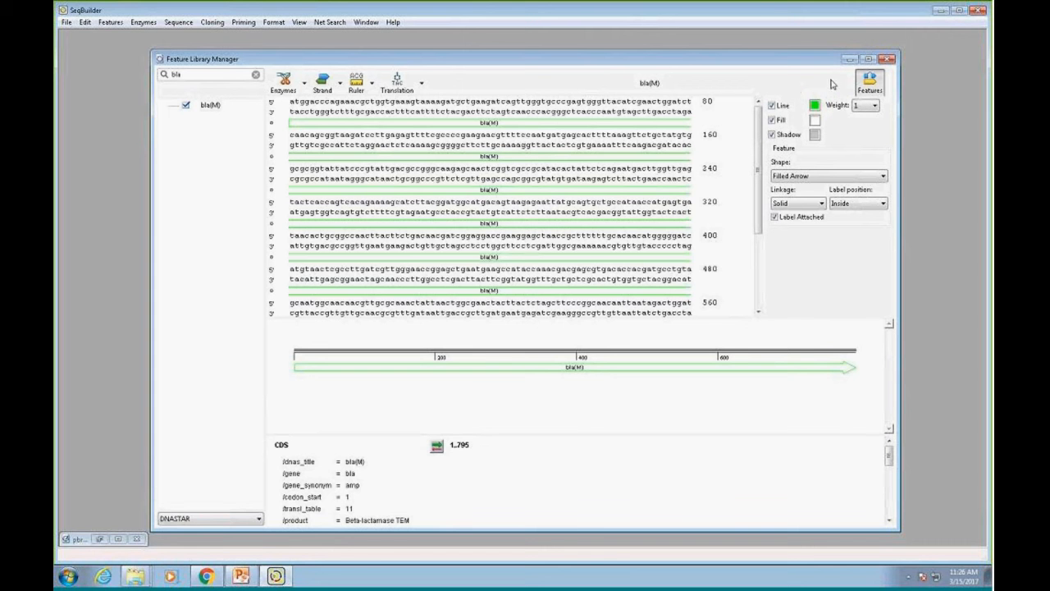
pyautogui.click(870, 82)
pyautogui.click(871, 84)
pyautogui.click(884, 176)
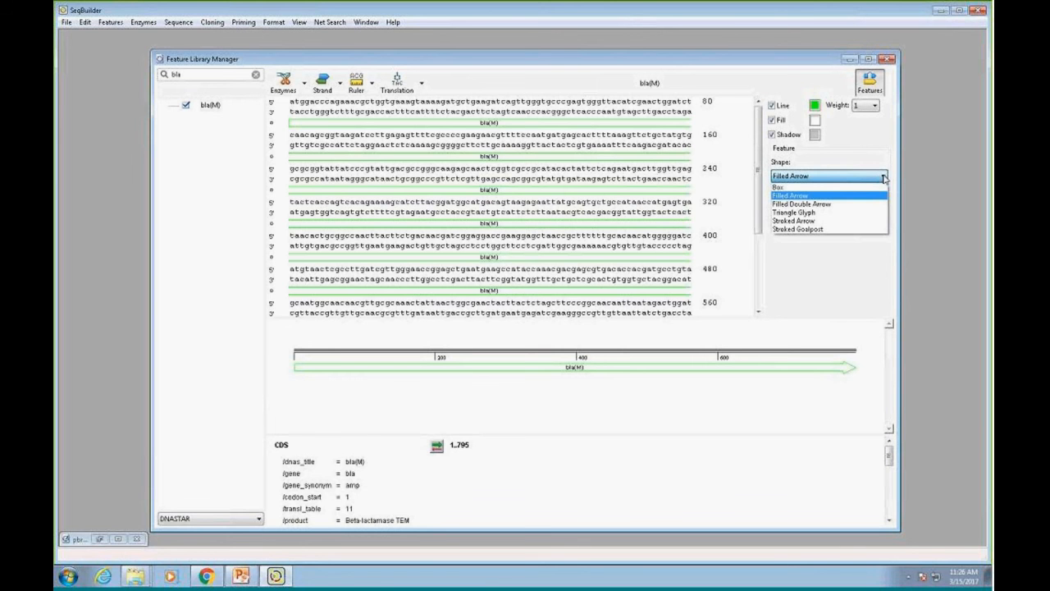
pyautogui.click(938, 217)
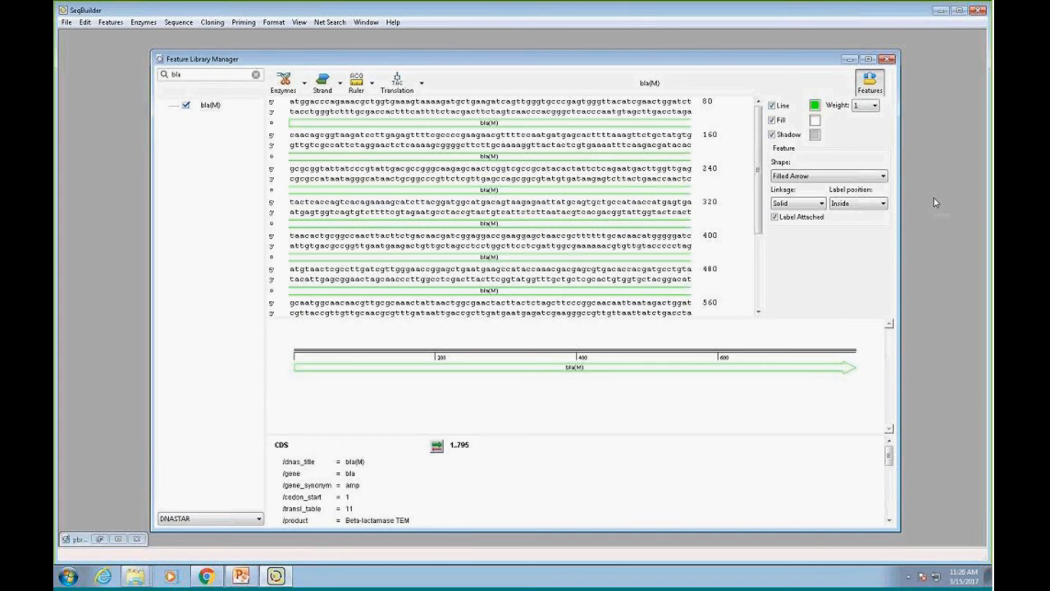
# - Clear the bla search and switch the Feature Library Manager to the User library
pyautogui.click(256, 75)
pyautogui.moveTo(332, 59); pyautogui.dragTo(292, 49)
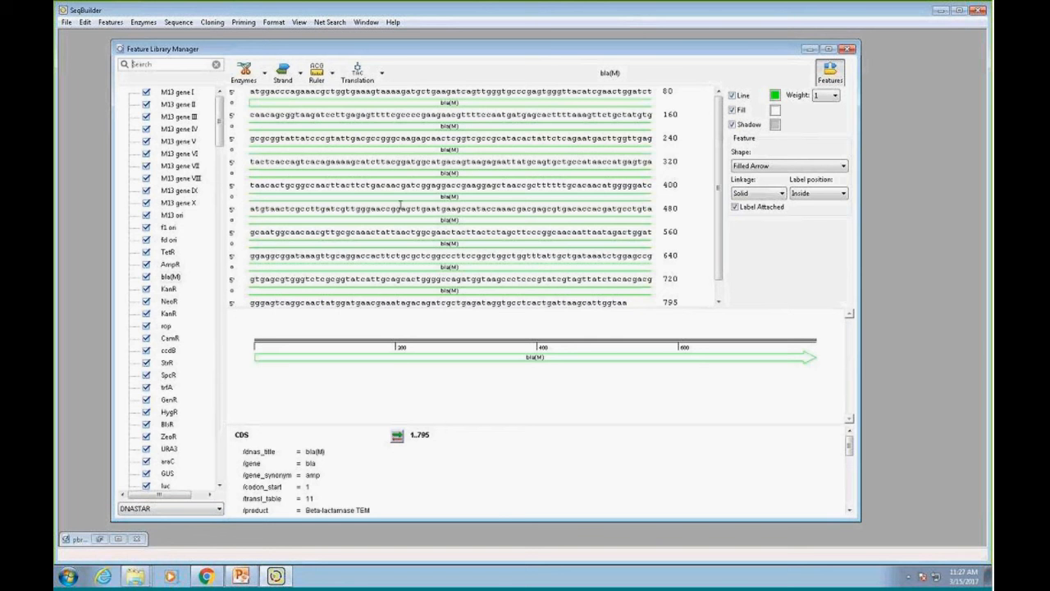
pyautogui.click(219, 510)
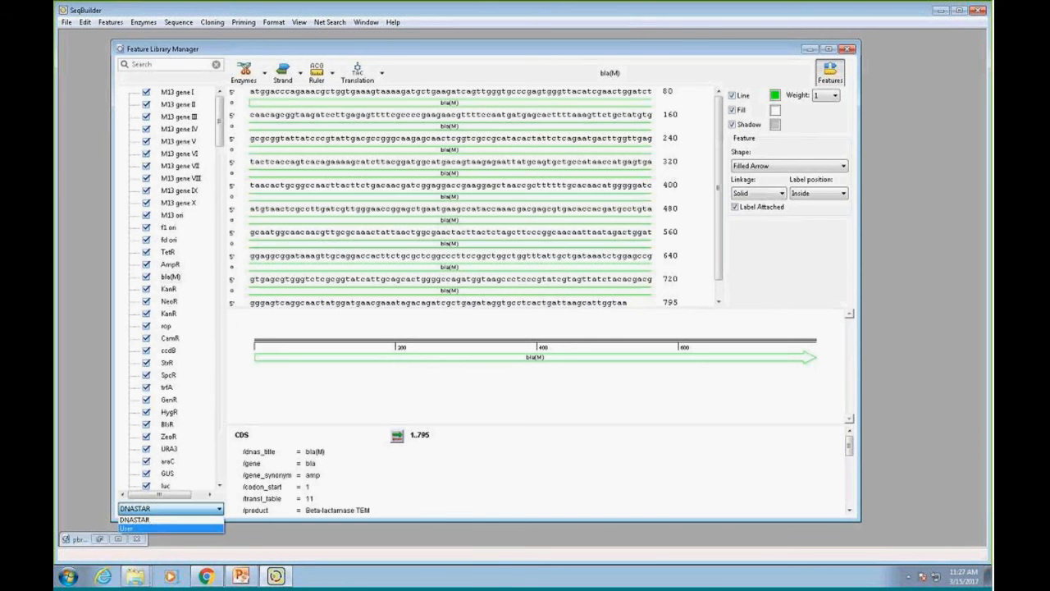
pyautogui.click(149, 527)
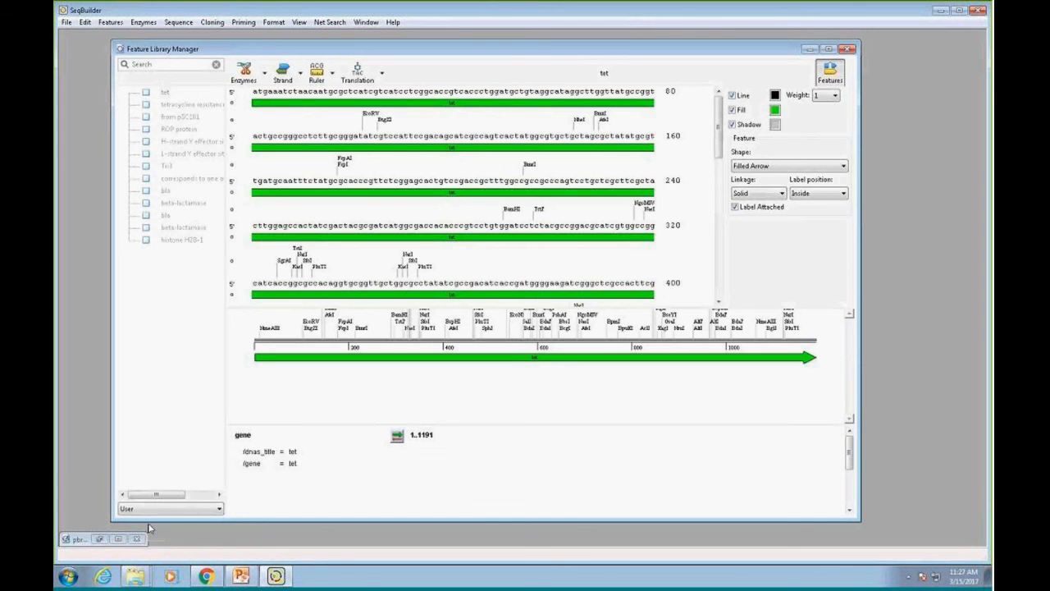
pyautogui.click(148, 96)
# - Return to the DNASTAR library and disable the M13 ori, TetR, CamR and trfA features
pyautogui.click(219, 510)
pyautogui.click(161, 521)
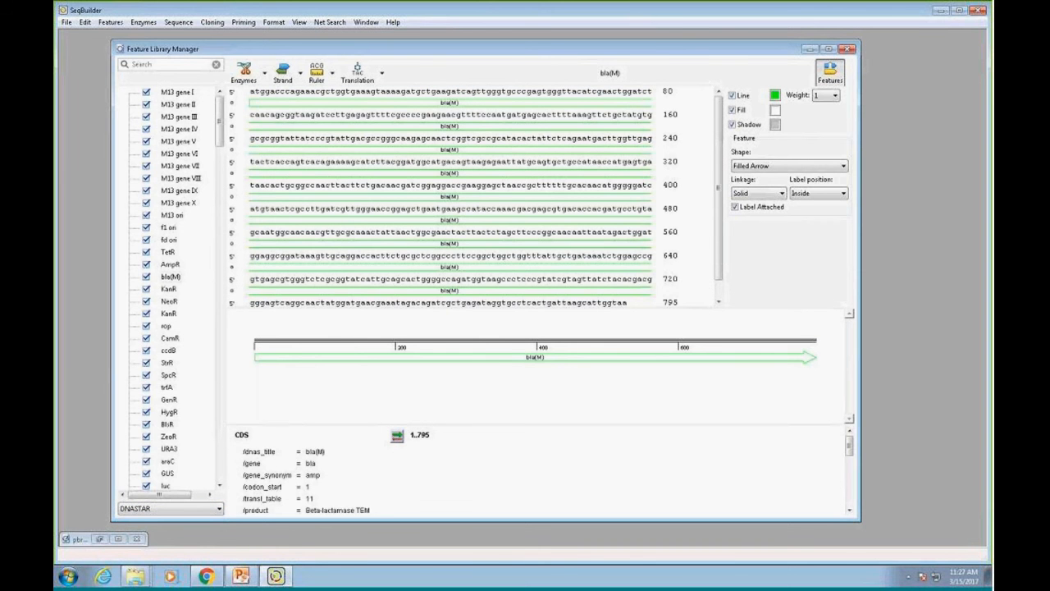
pyautogui.click(146, 215)
pyautogui.click(146, 252)
pyautogui.click(147, 338)
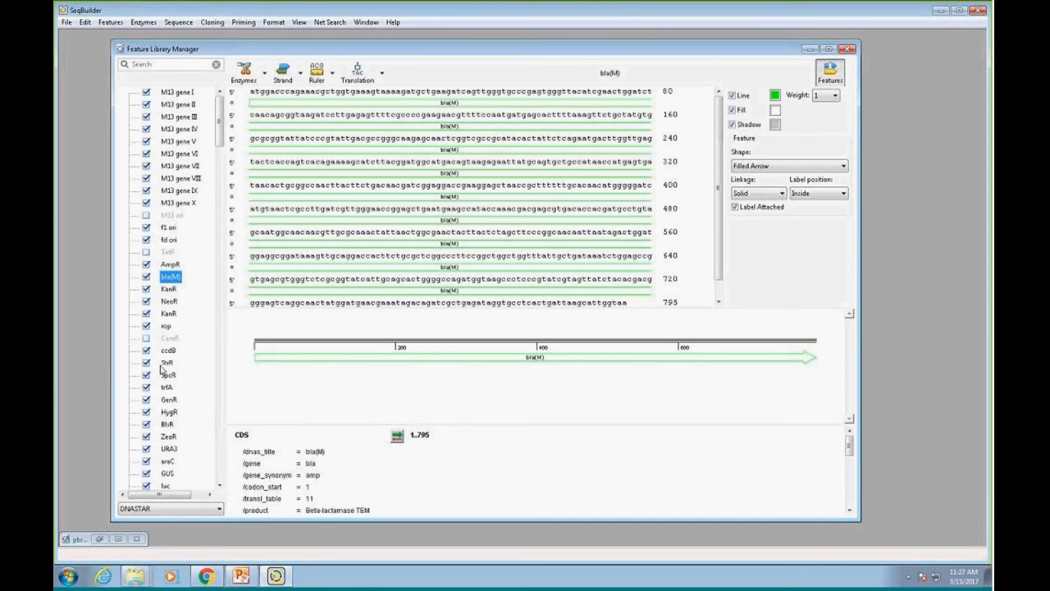
pyautogui.click(147, 388)
# - Switch to the User library, enable all features from tet through histone H2B-1 together, and select the first beta-lactamase feature
pyautogui.click(222, 511)
pyautogui.click(174, 526)
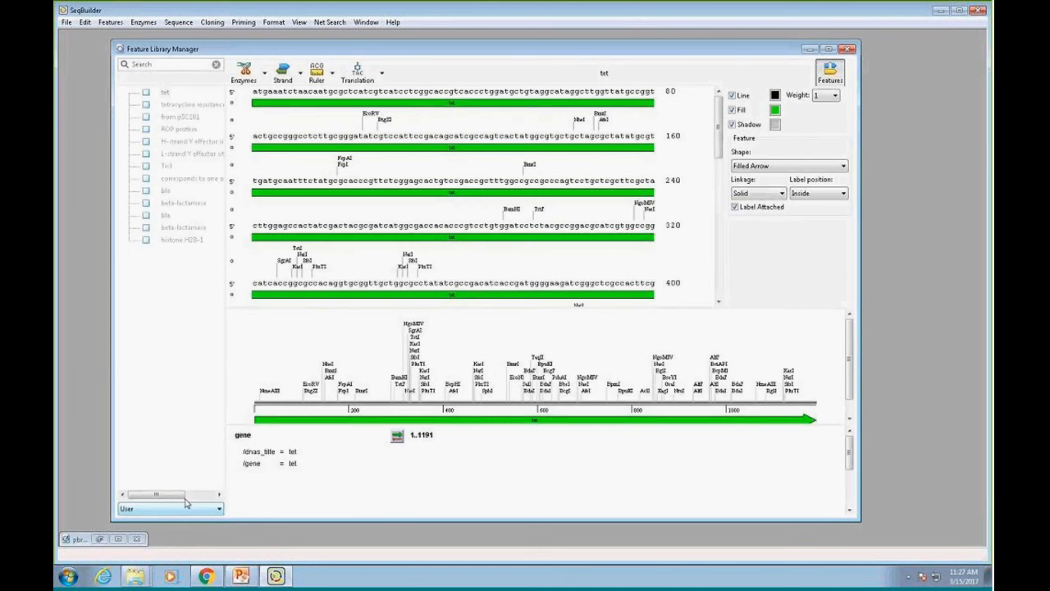
pyautogui.click(165, 93)
pyautogui.keyDown('shift'); pyautogui.click(184, 240); pyautogui.keyUp('shift')
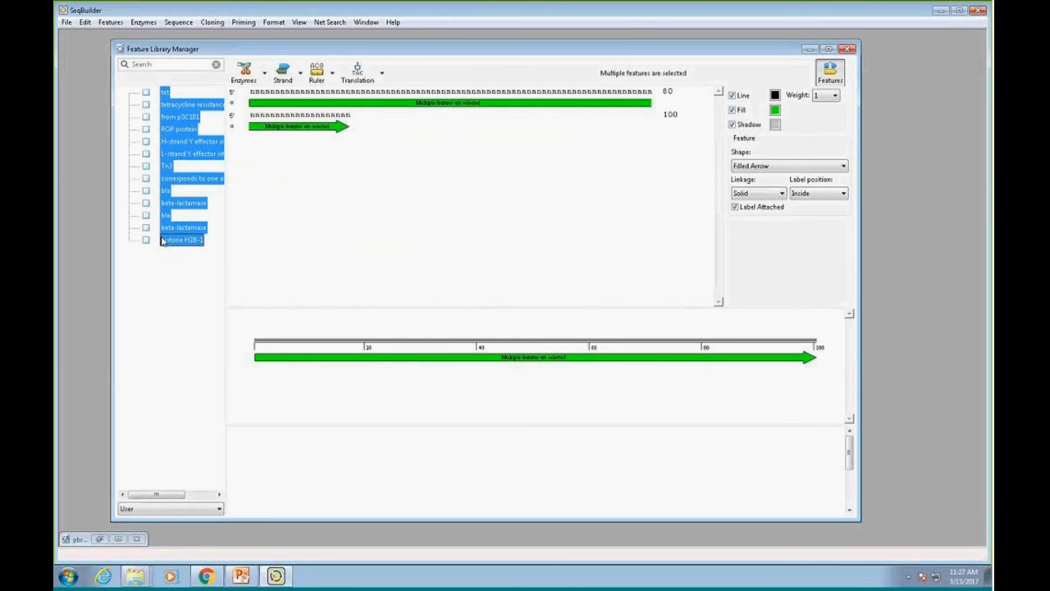
pyautogui.click(146, 239)
pyautogui.click(169, 204)
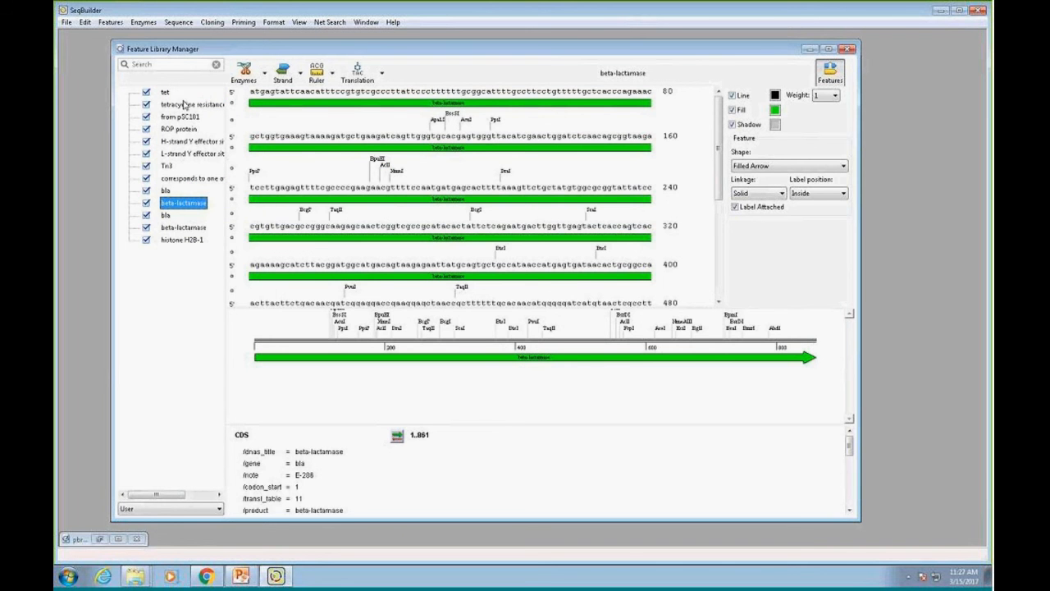
# - Import the features from pbr322_e.sbd into the User feature library
pyautogui.moveTo(227, 54); pyautogui.dragTo(284, 63)
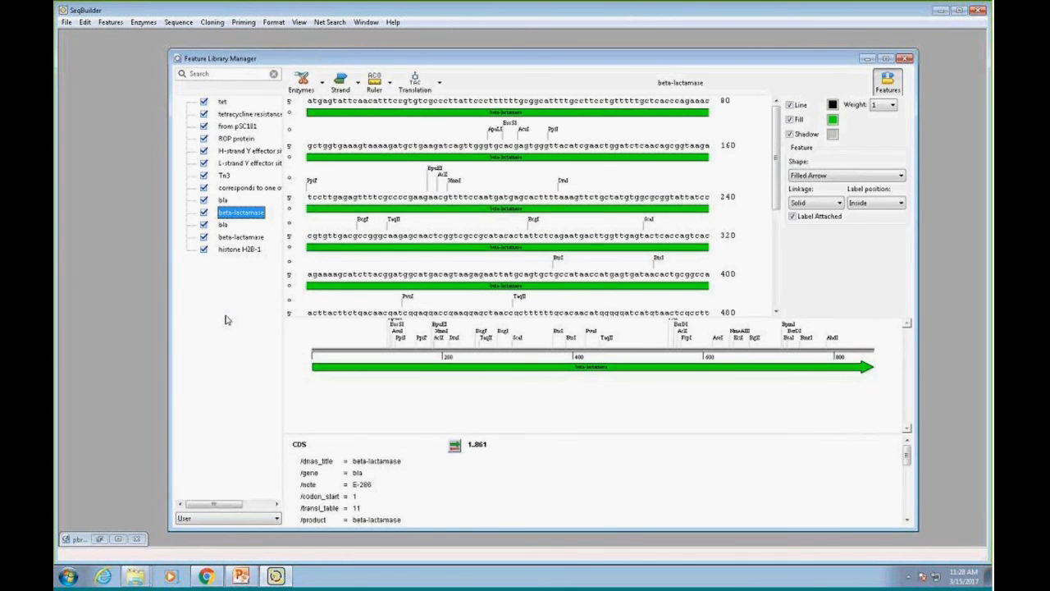
pyautogui.rightClick(227, 320)
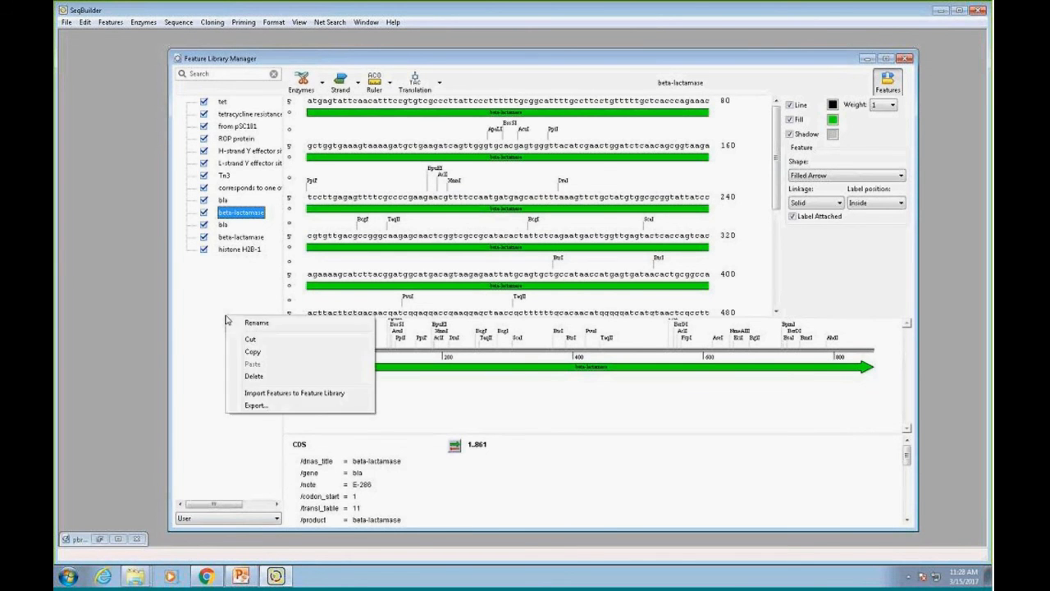
pyautogui.click(287, 395)
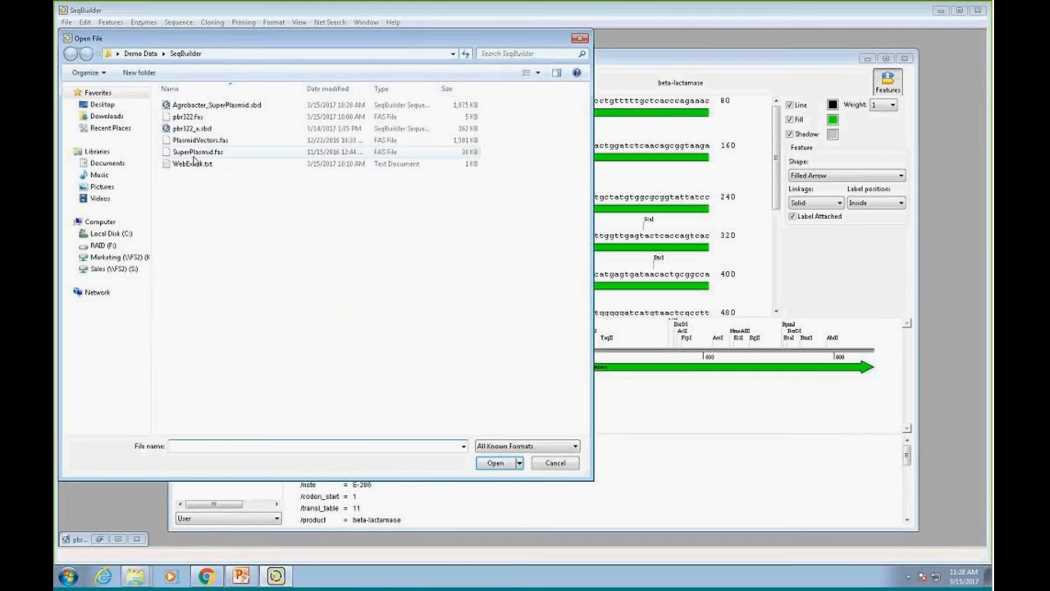
pyautogui.click(195, 129)
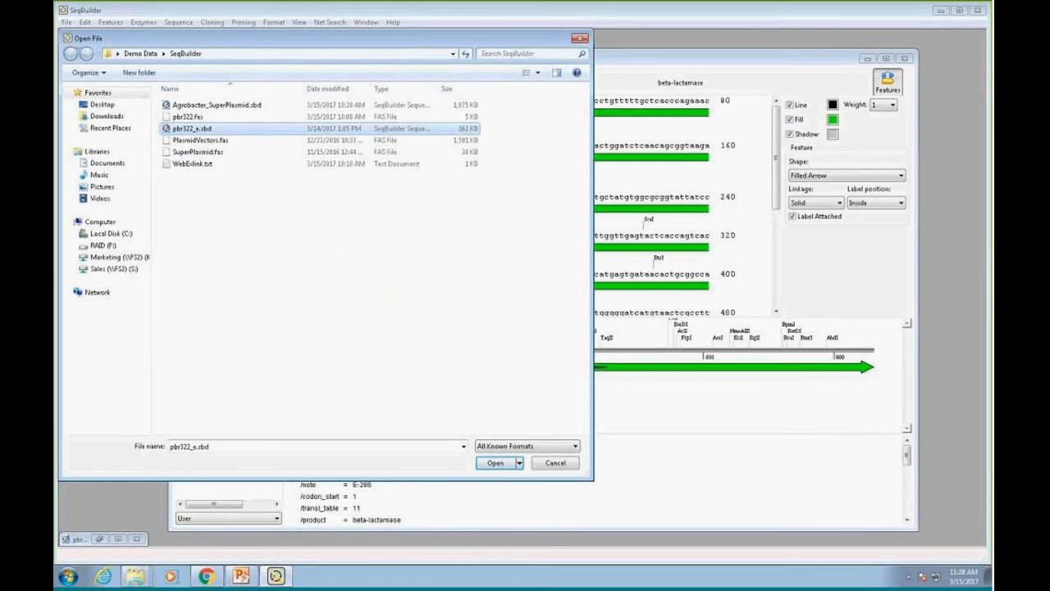
pyautogui.click(495, 463)
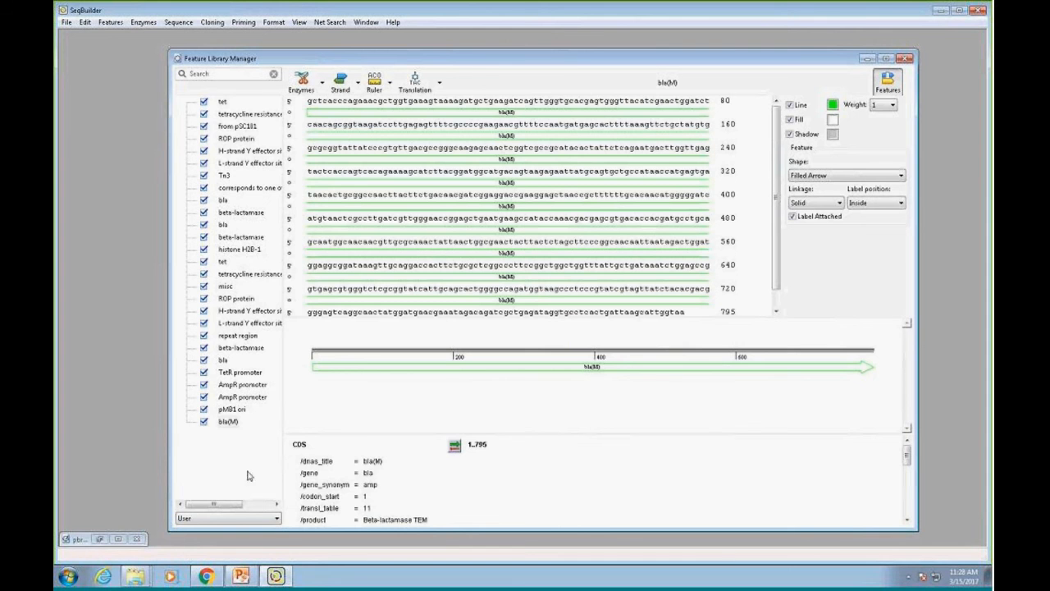
# - View the details of the imported bla(M), pMB1 ori and lower AmpR promoter features
pyautogui.click(234, 423)
pyautogui.click(232, 409)
pyautogui.click(239, 397)
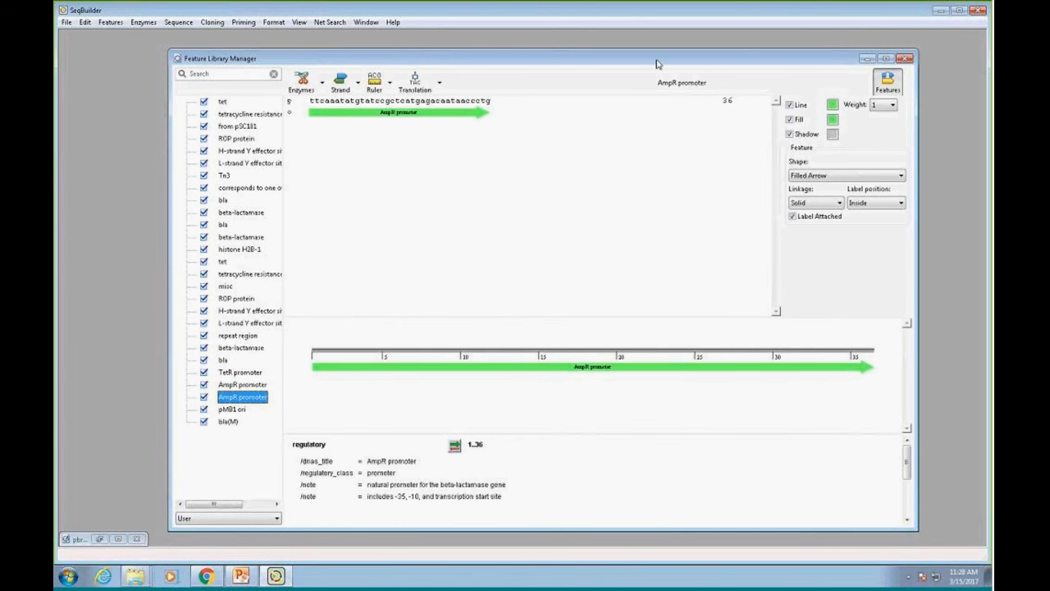
# - Open Agrobacter_SuperPlasmid.sbd from the SeqBuilder demo data folder and maximize its window
pyautogui.moveTo(657, 63); pyautogui.dragTo(786, 105)
pyautogui.click(67, 23)
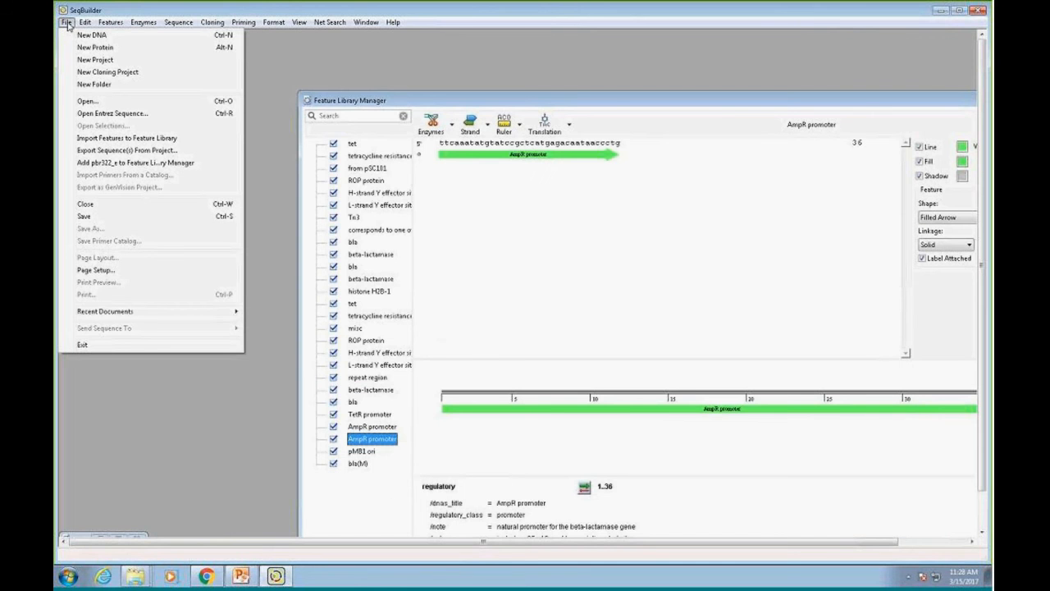
pyautogui.click(85, 101)
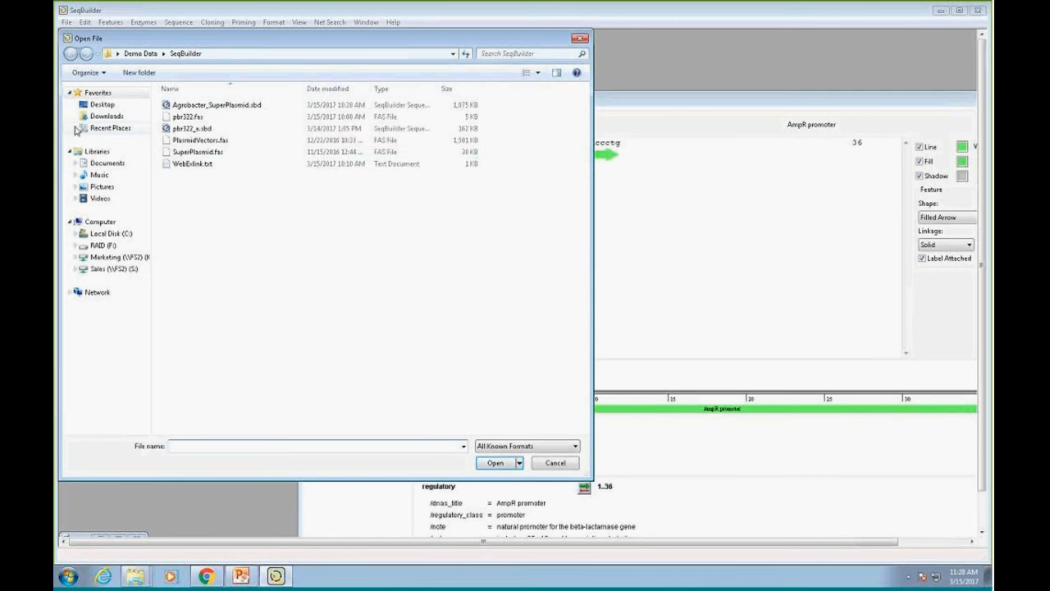
pyautogui.click(216, 106)
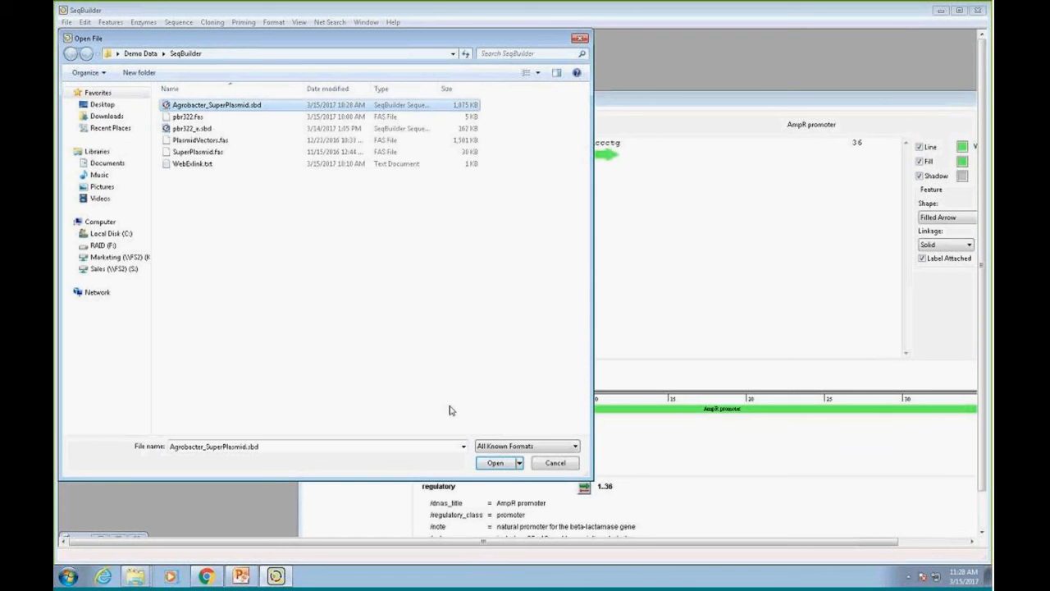
pyautogui.click(496, 463)
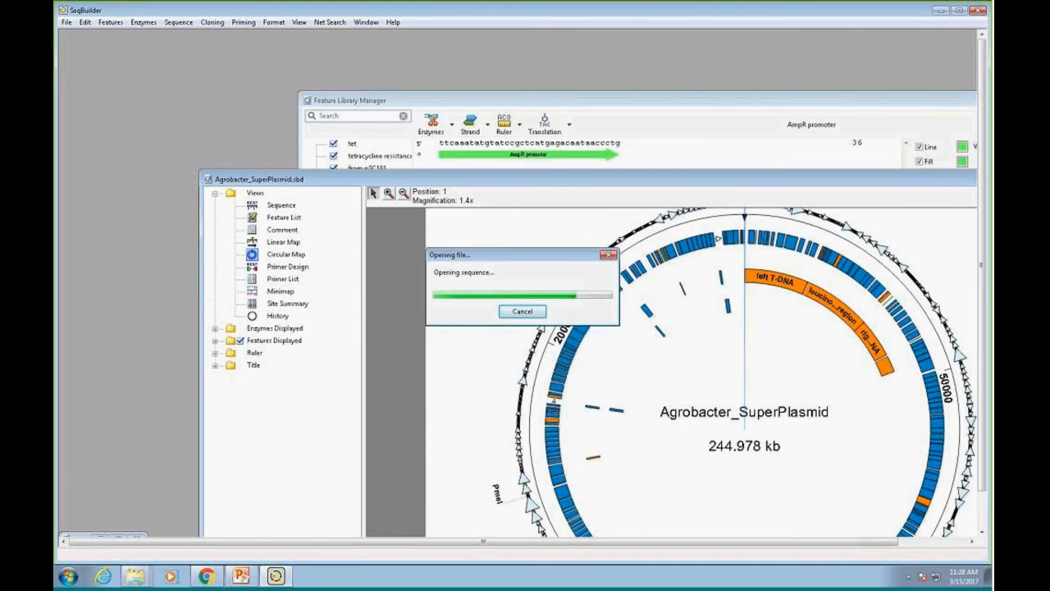
pyautogui.moveTo(630, 178); pyautogui.dragTo(551, 58)
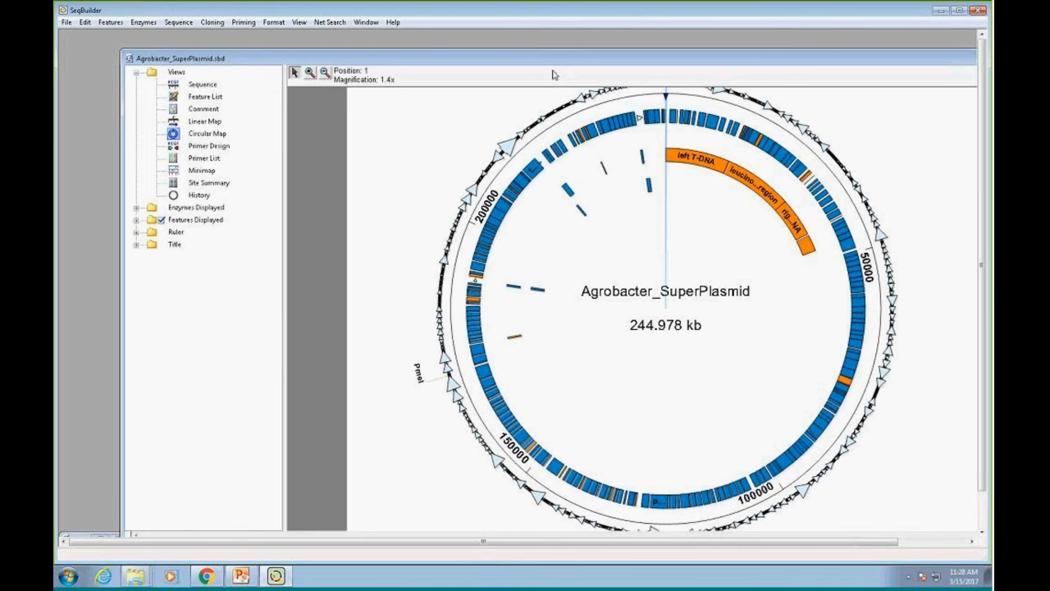
pyautogui.click(954, 59)
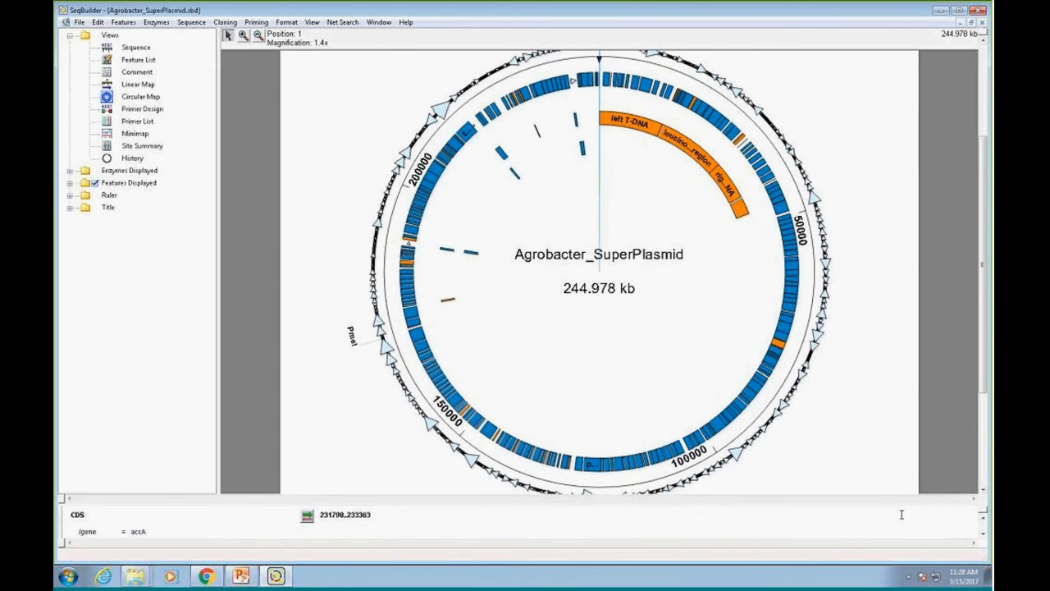
# - Enlarge the pane below the circular map, reveal its list of views, and show the Sequence view there
pyautogui.moveTo(376, 495); pyautogui.dragTo(380, 412)
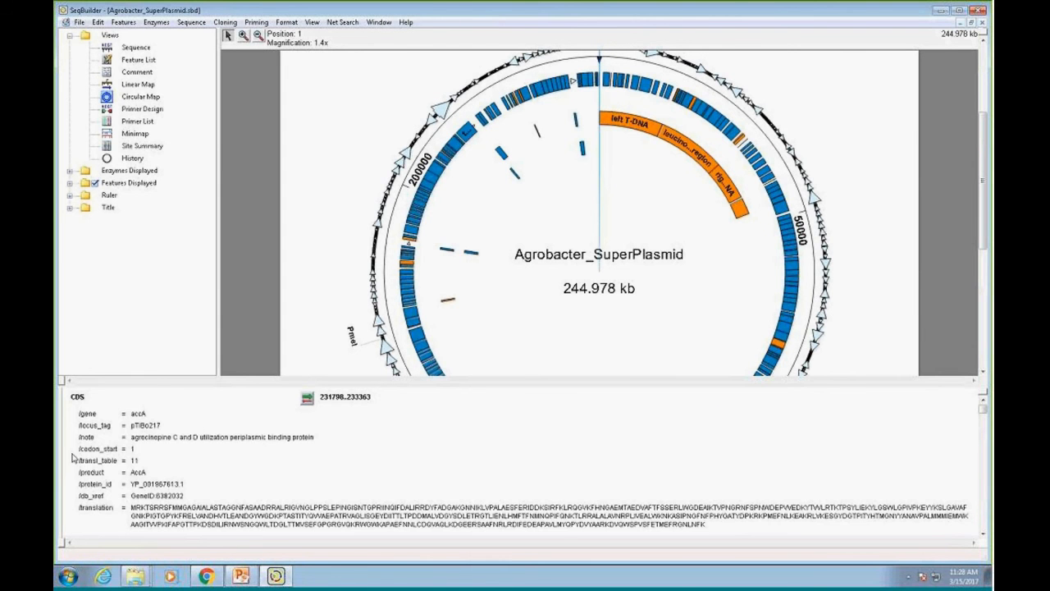
pyautogui.moveTo(61, 441); pyautogui.dragTo(171, 433)
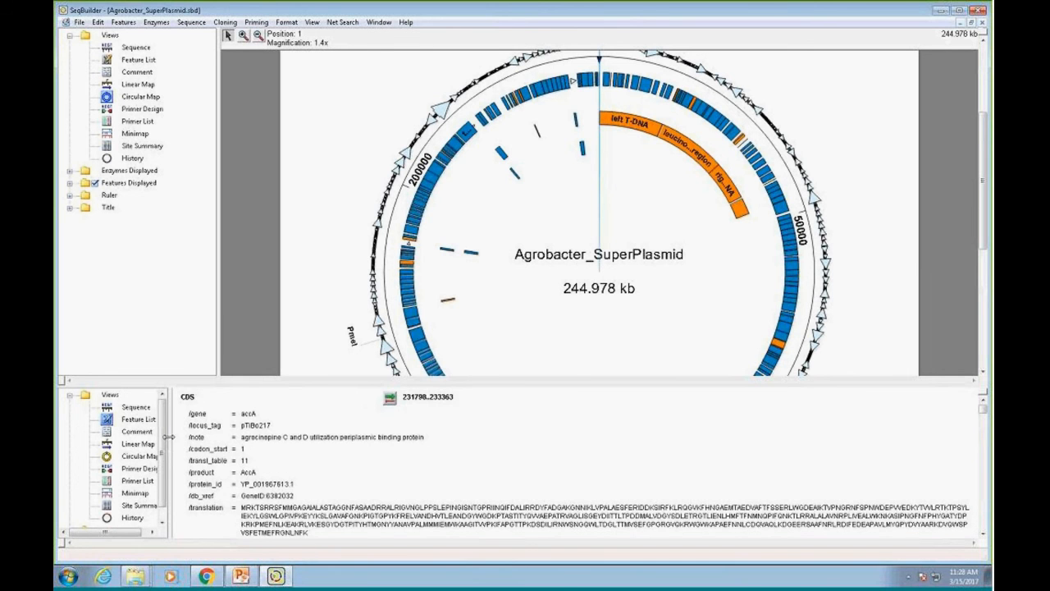
pyautogui.click(137, 408)
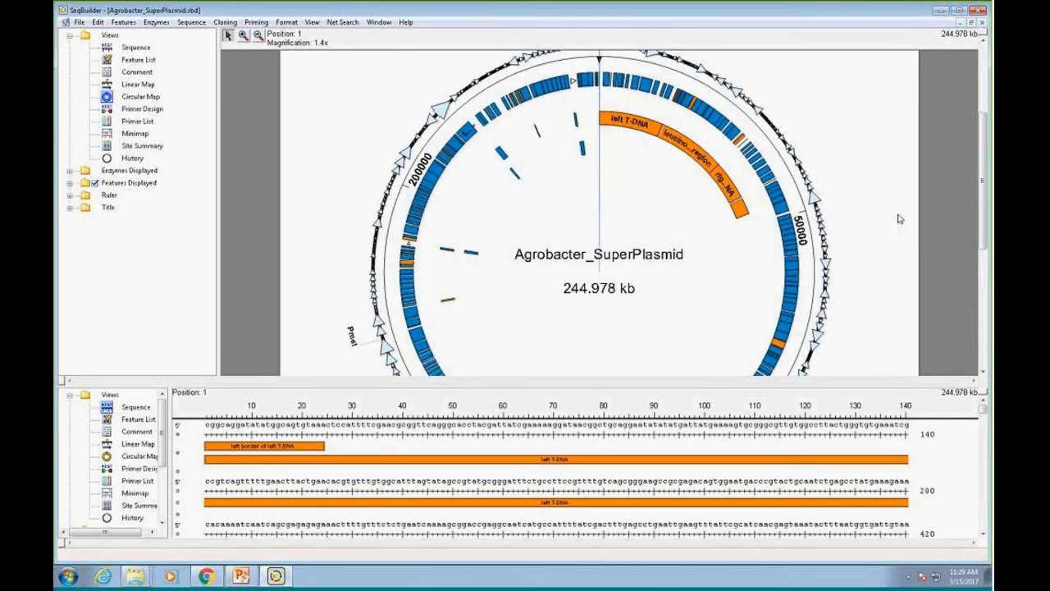
# - Select about bases 32388 to 78119 on the circular map and send that region's features to the feature library
pyautogui.scroll(-1, 913, 172)
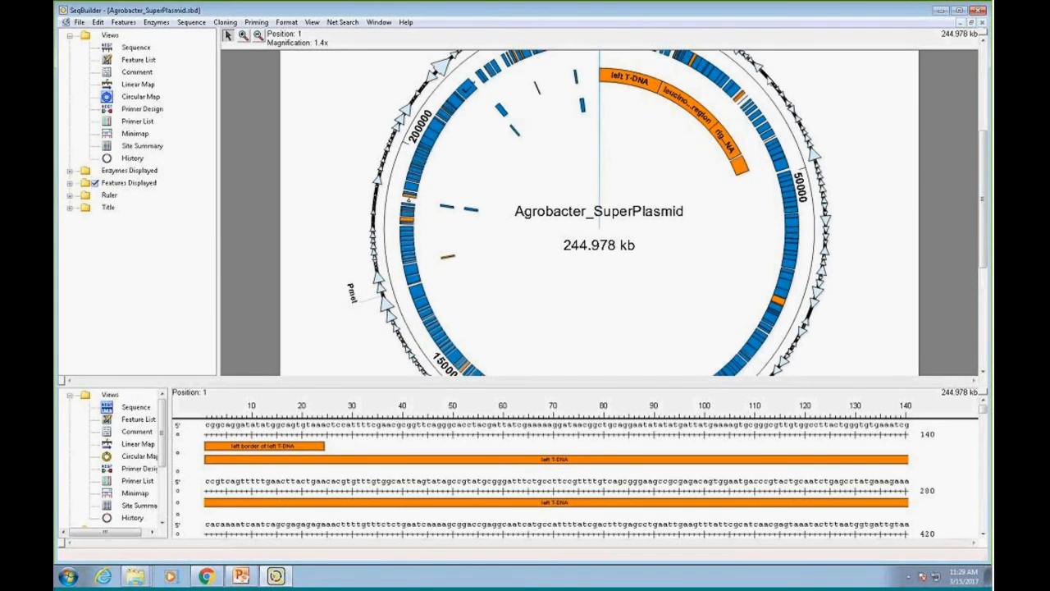
pyautogui.moveTo(769, 82); pyautogui.dragTo(813, 330)
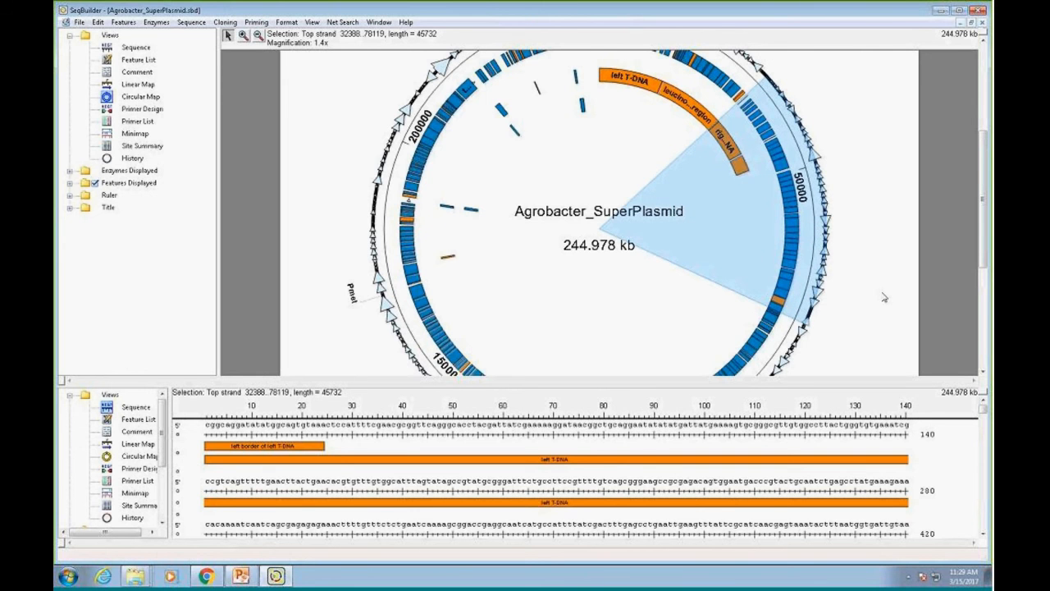
pyautogui.moveTo(982, 250); pyautogui.dragTo(989, 274)
pyautogui.moveTo(984, 408); pyautogui.dragTo(987, 431)
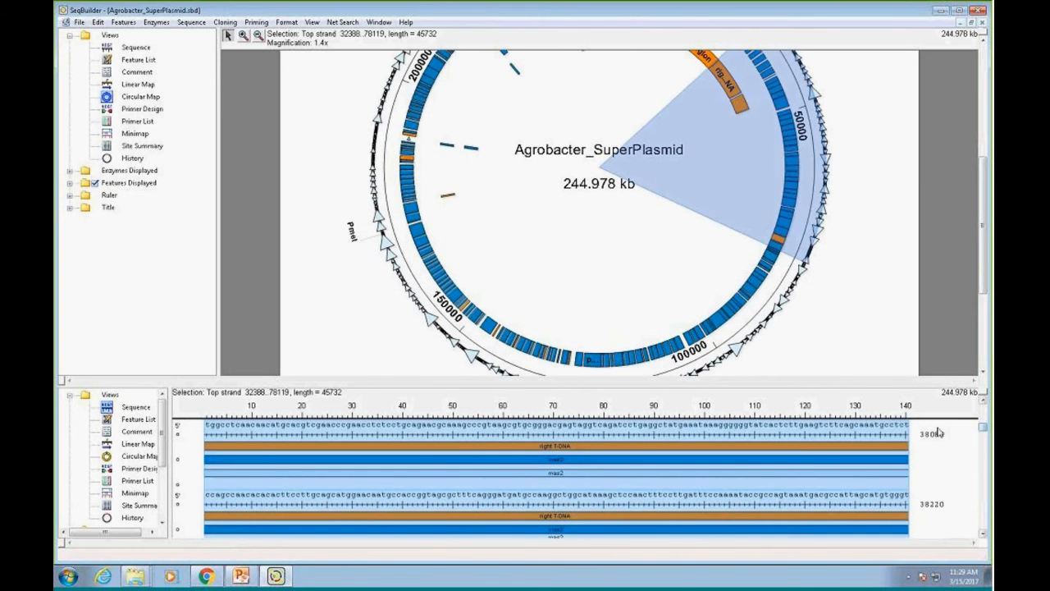
pyautogui.rightClick(395, 466)
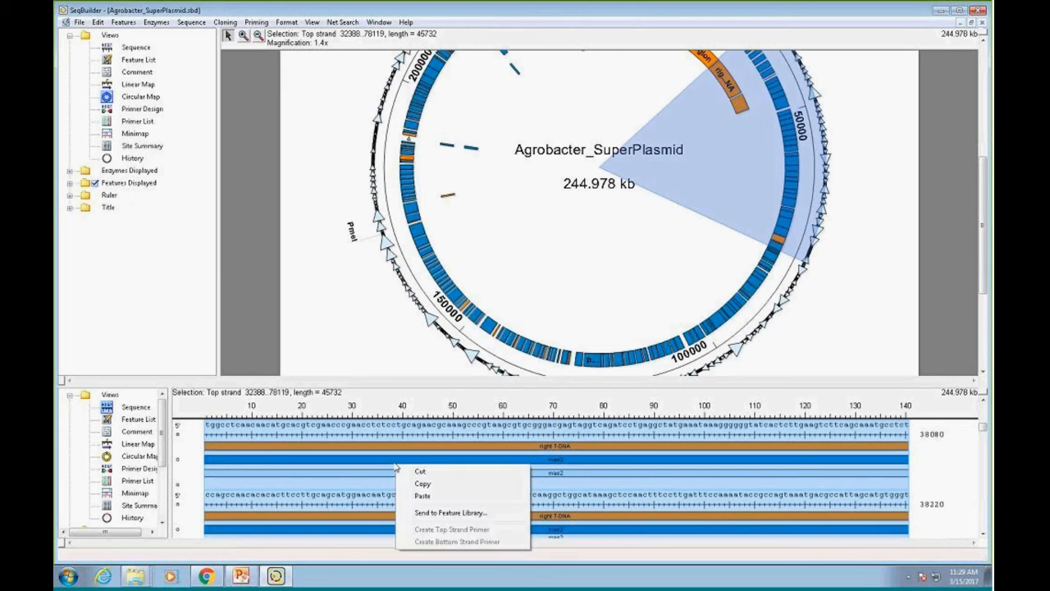
pyautogui.click(441, 512)
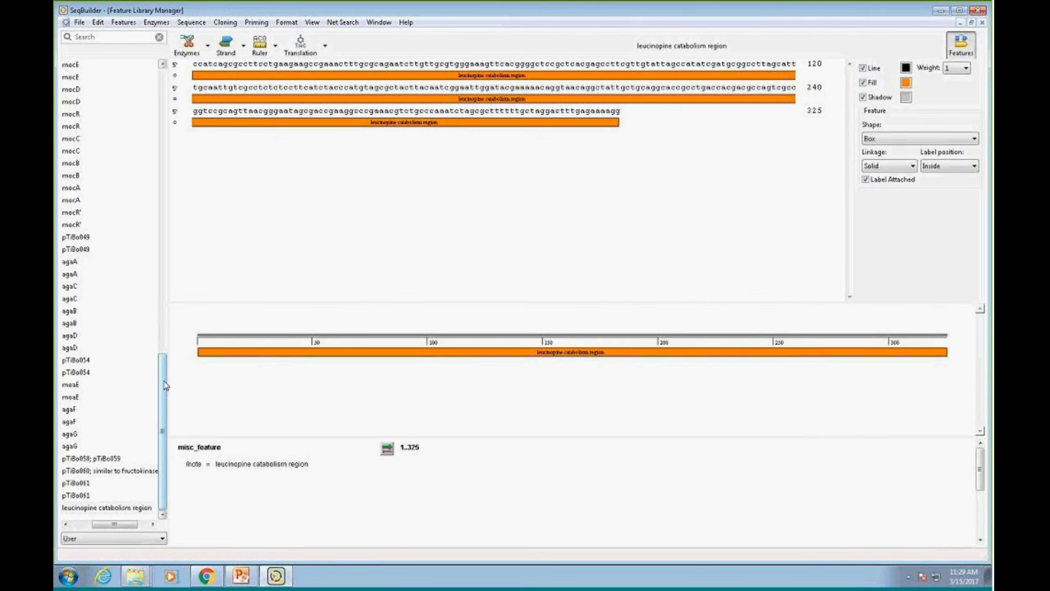
# - Examine the details of the added moaE, agaA, pTiBo049 and mocR features in the User library
pyautogui.moveTo(164, 386)
pyautogui.mouseDown()
pyautogui.moveTo(165, 119)
pyautogui.moveTo(171, 383)
pyautogui.mouseUp()
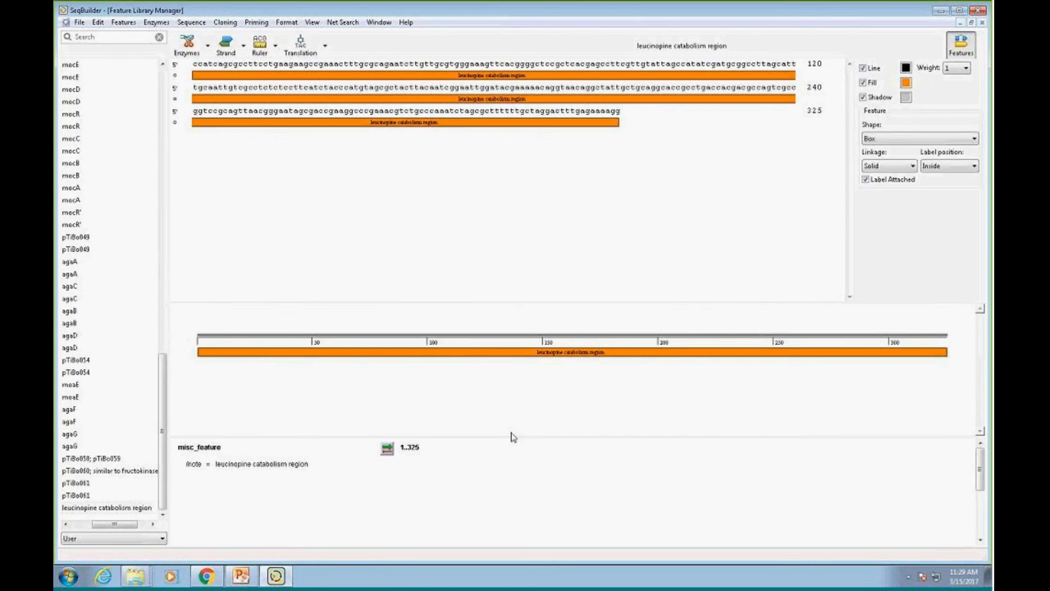
pyautogui.click(71, 385)
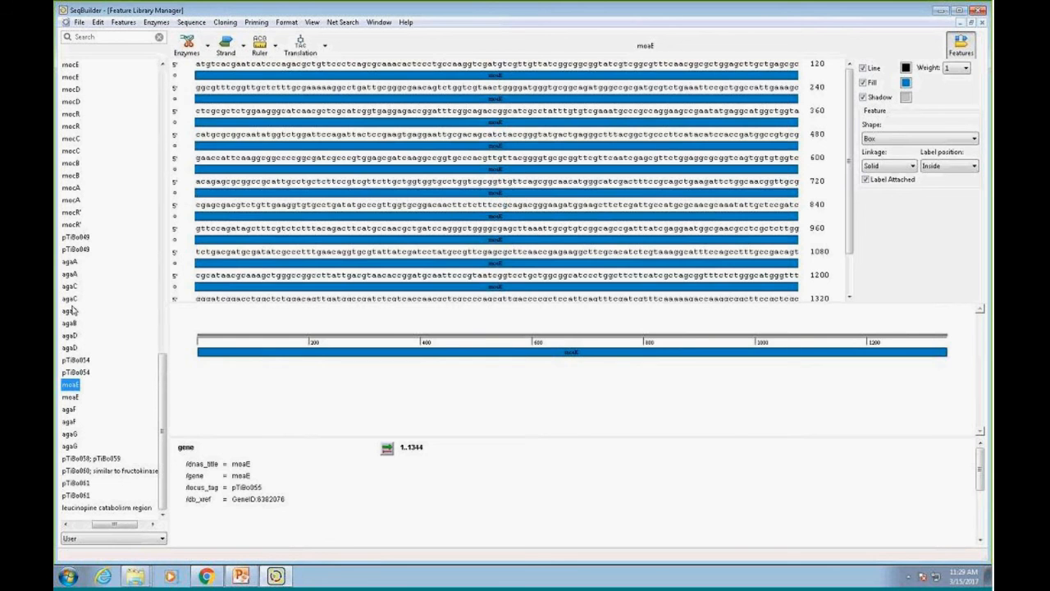
pyautogui.click(70, 274)
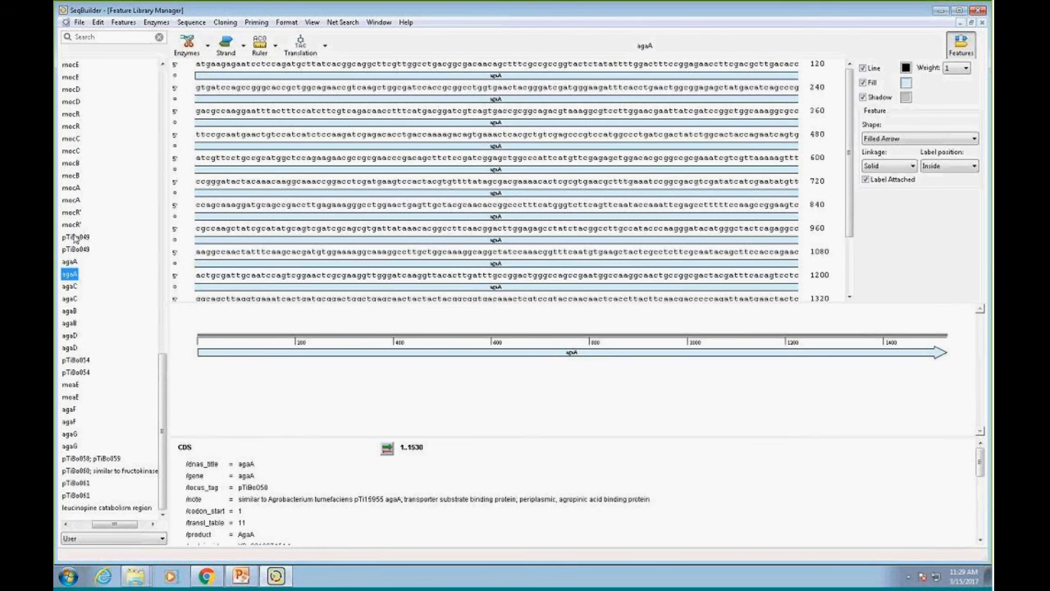
pyautogui.click(75, 237)
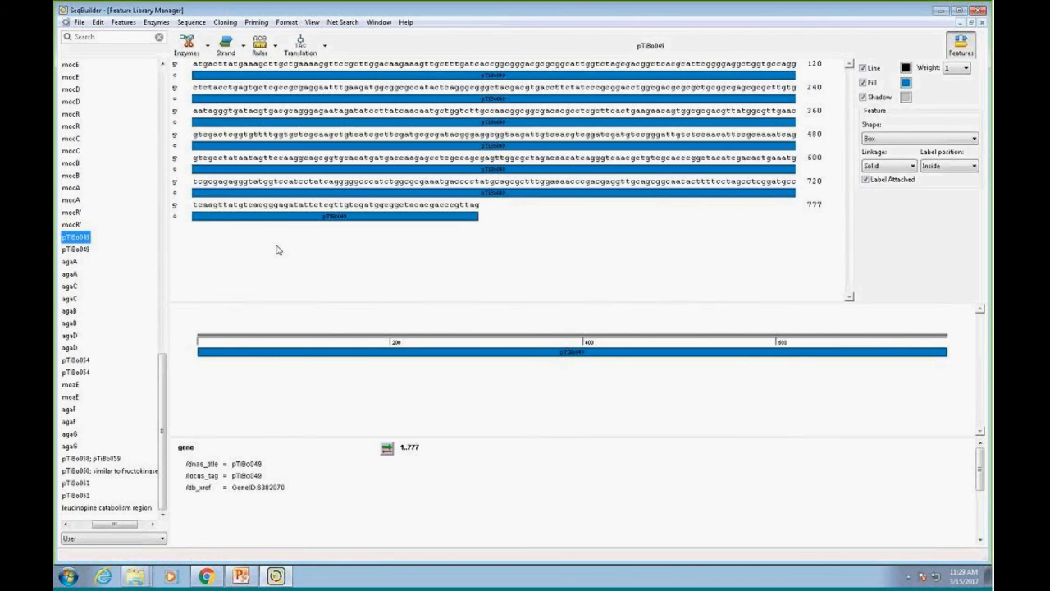
pyautogui.click(78, 116)
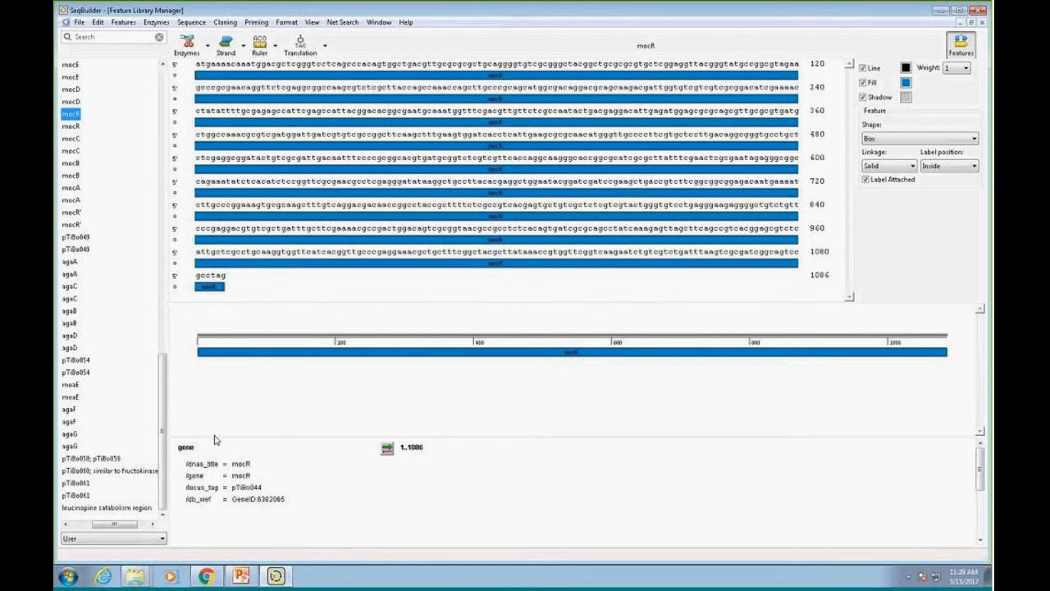
# - Set the dnas_title of the selected mocR gene in the User library to Test Feature and delete its db_xref note
pyautogui.moveTo(213, 437); pyautogui.dragTo(211, 383)
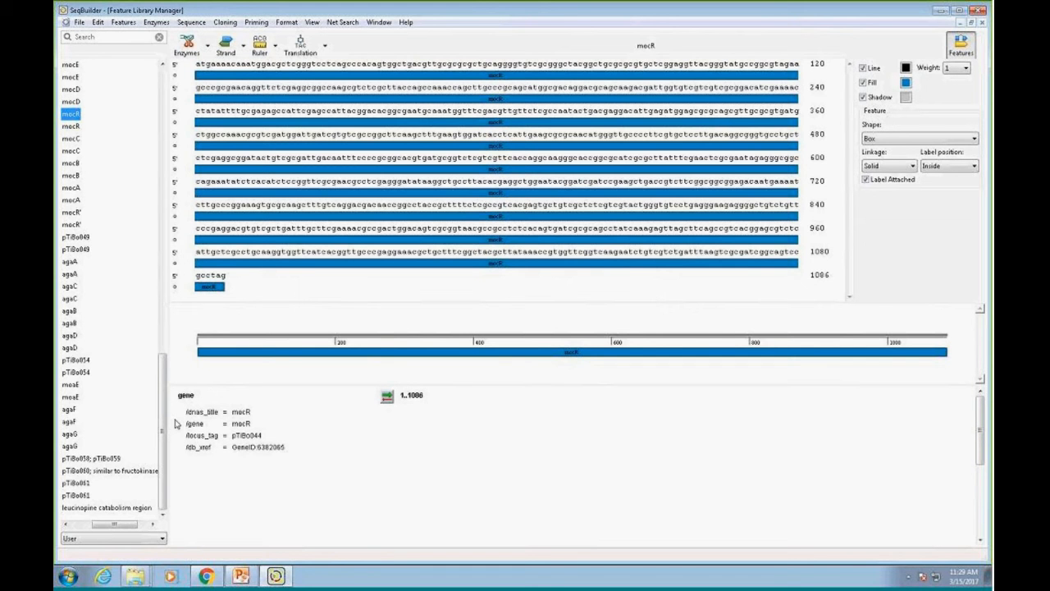
pyautogui.click(245, 414)
pyautogui.click(269, 414)
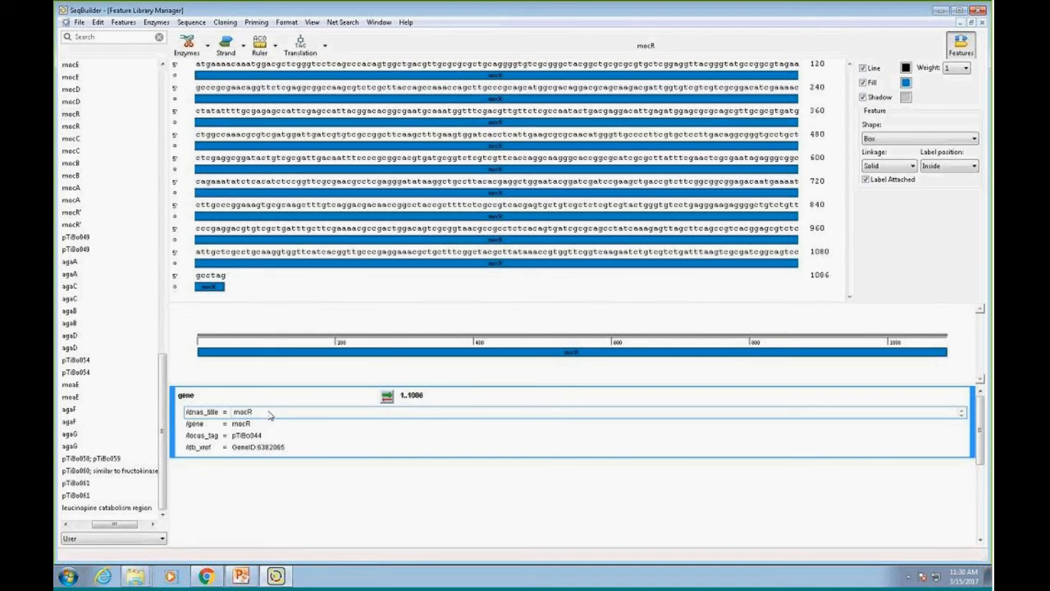
pyautogui.press('BackSpace')
pyautogui.press('BackSpace')
pyautogui.press('BackSpace')
pyautogui.press('BackSpace')
pyautogui.write('Test Feature')
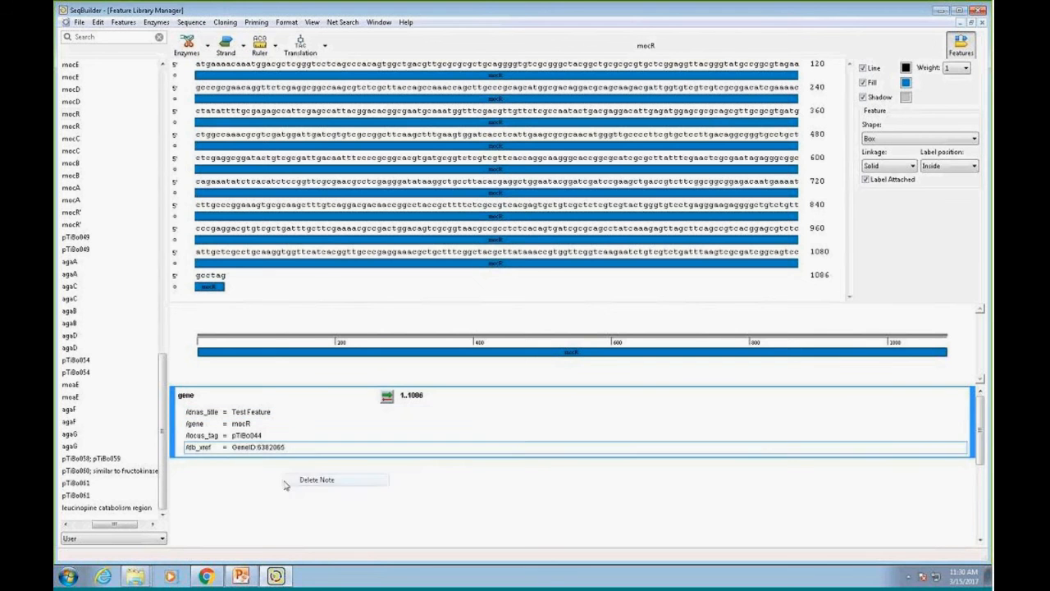
pyautogui.click(287, 484)
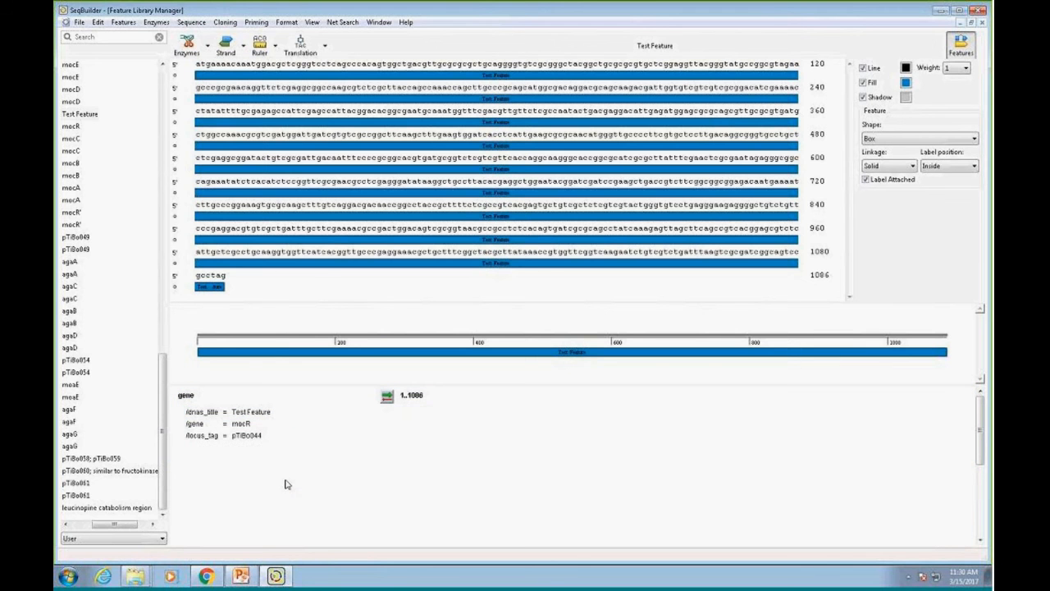
# - Rename the mocC coding sequence in the User library as Test Feature2
pyautogui.click(89, 117)
pyautogui.click(73, 152)
pyautogui.rightClick(76, 157)
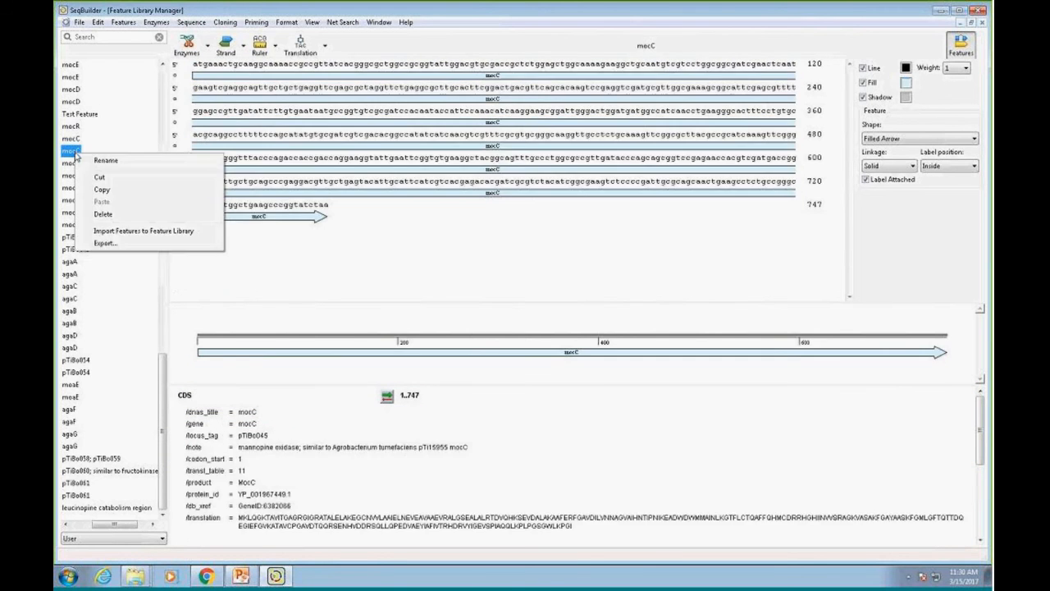
pyautogui.click(115, 163)
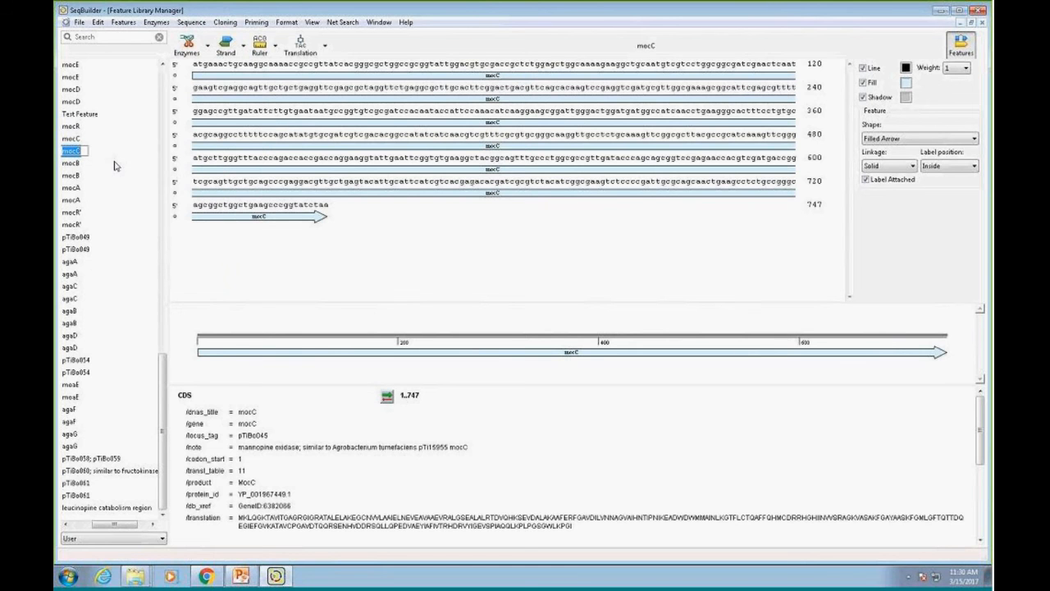
pyautogui.write('Test Feature2')
pyautogui.press('Return')
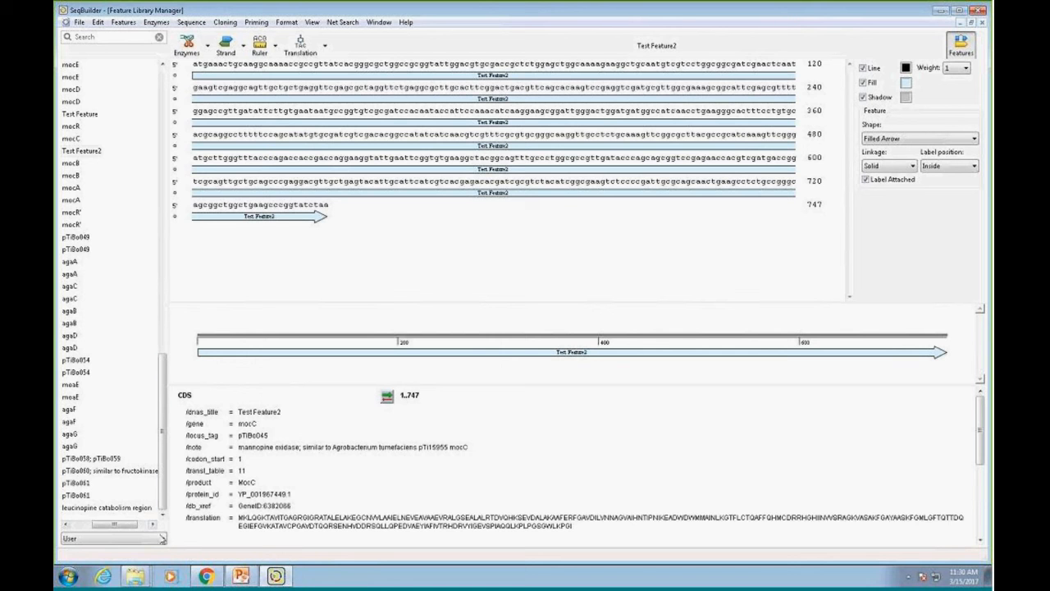
# - Browse the DNASTAR library in a restored library manager window, and return to the User library's feature list
pyautogui.click(162, 538)
pyautogui.click(115, 553)
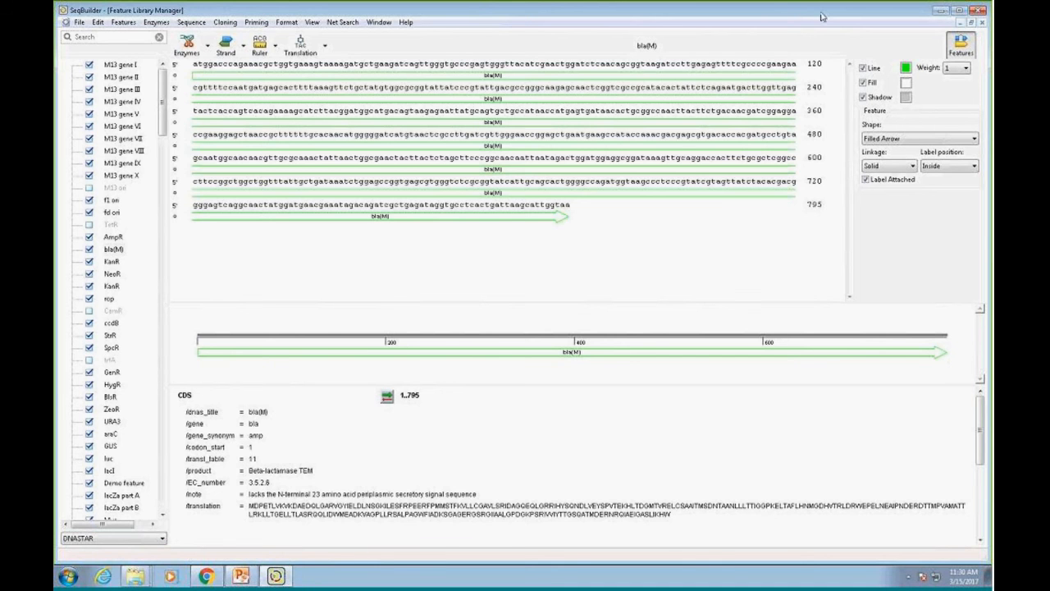
pyautogui.click(971, 23)
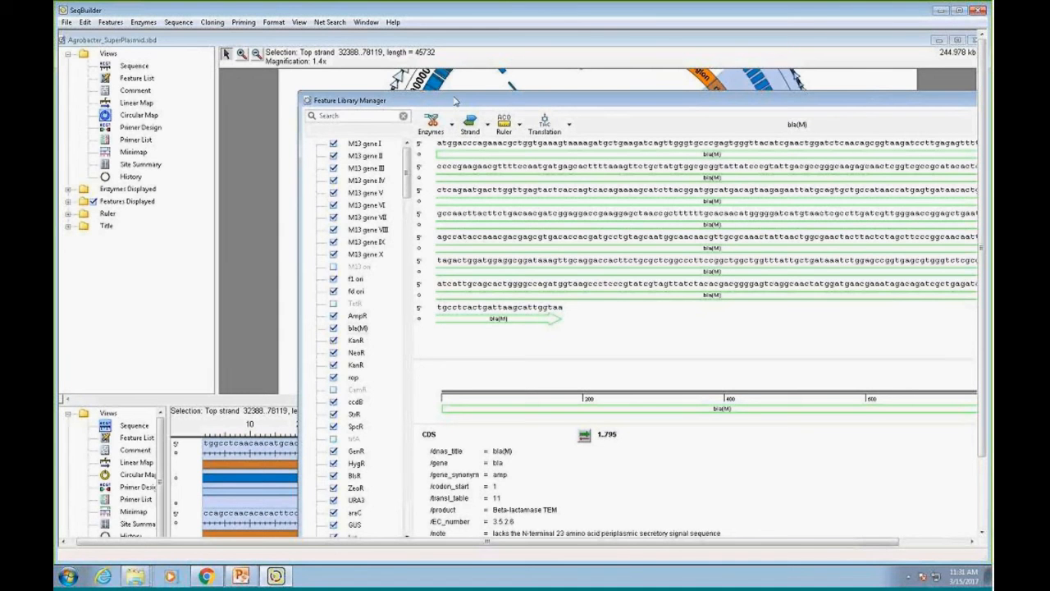
pyautogui.scroll(-6, 384, 155)
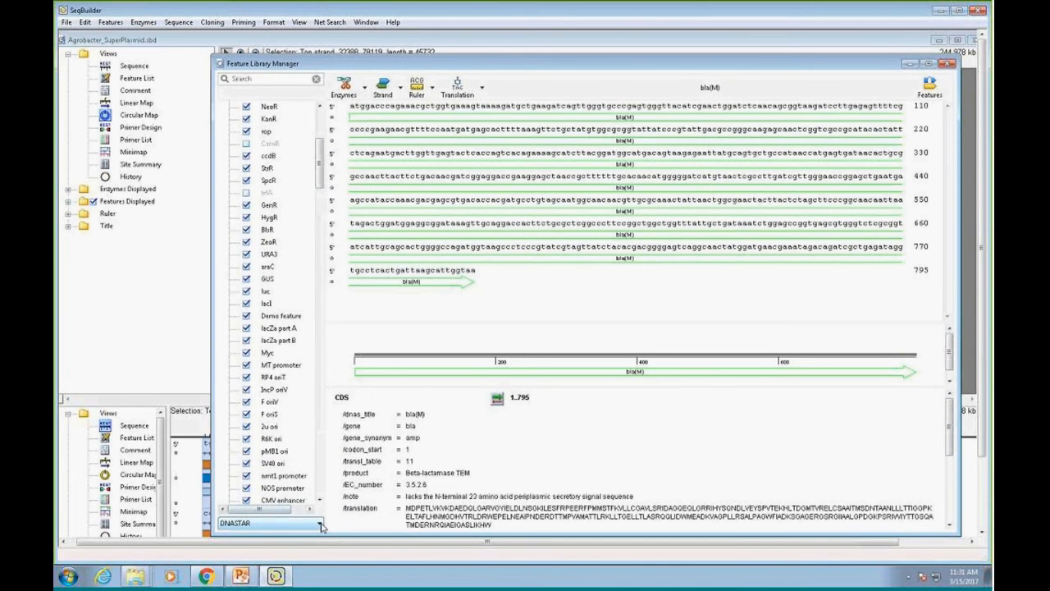
pyautogui.click(269, 523)
pyautogui.click(246, 534)
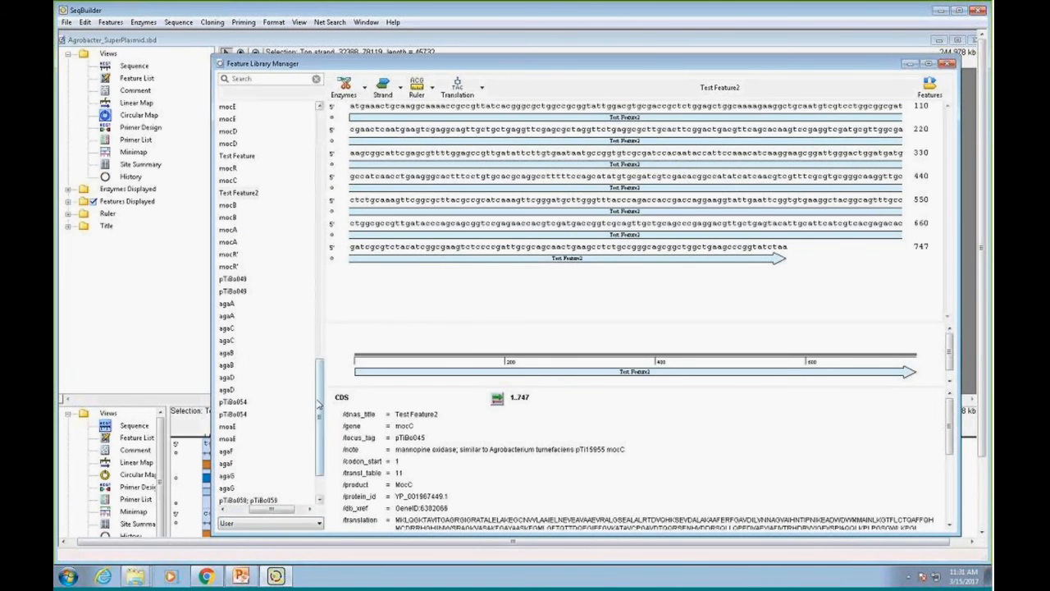
pyautogui.moveTo(320, 419); pyautogui.dragTo(321, 308)
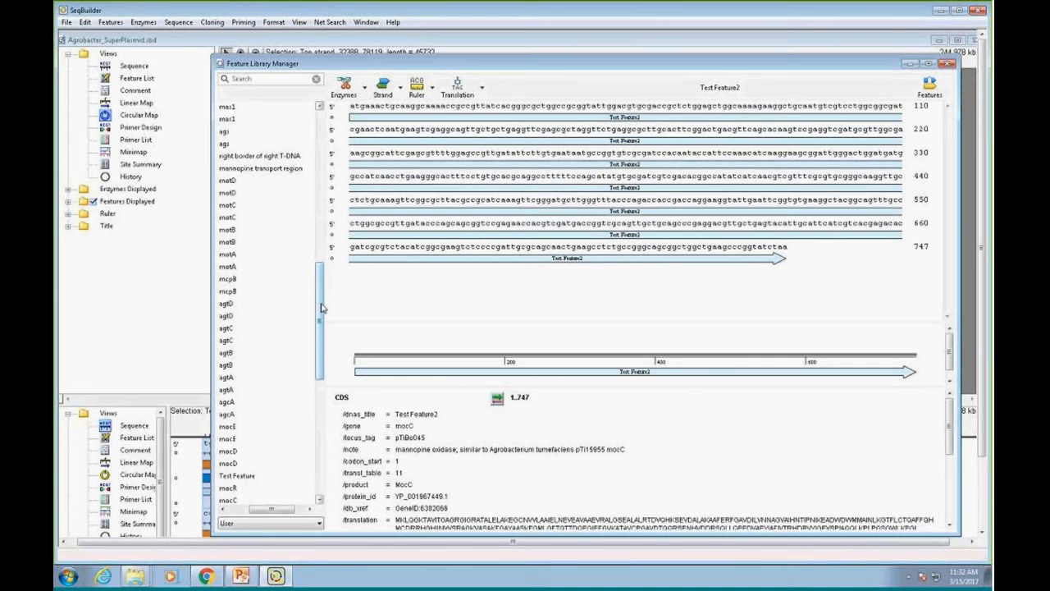
# - Move the Feature Library Manager window down and close it without saving changes
pyautogui.moveTo(540, 66); pyautogui.dragTo(520, 167)
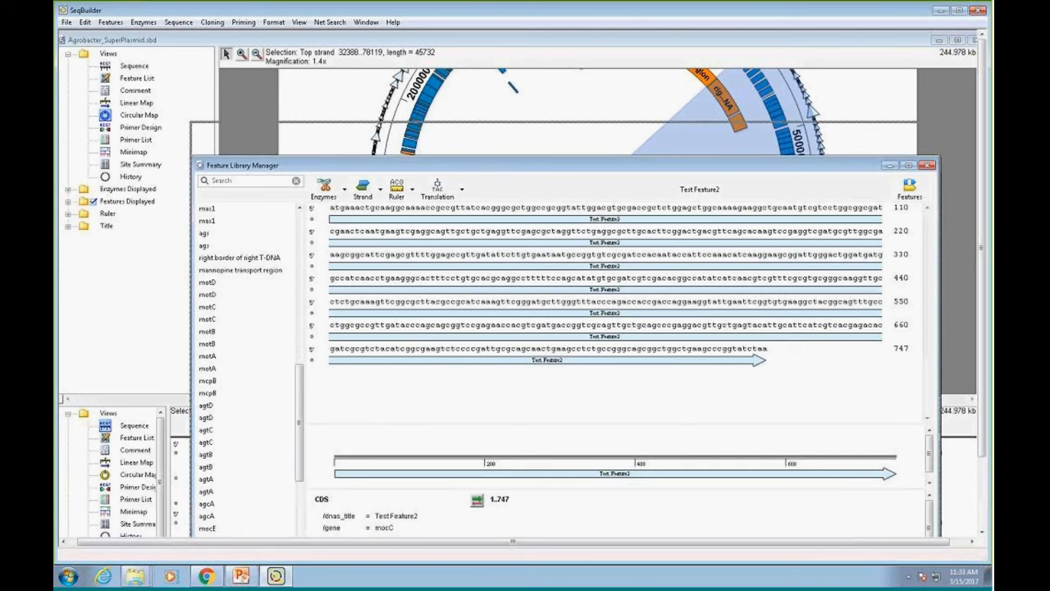
pyautogui.moveTo(454, 167); pyautogui.dragTo(454, 132)
pyautogui.click(926, 132)
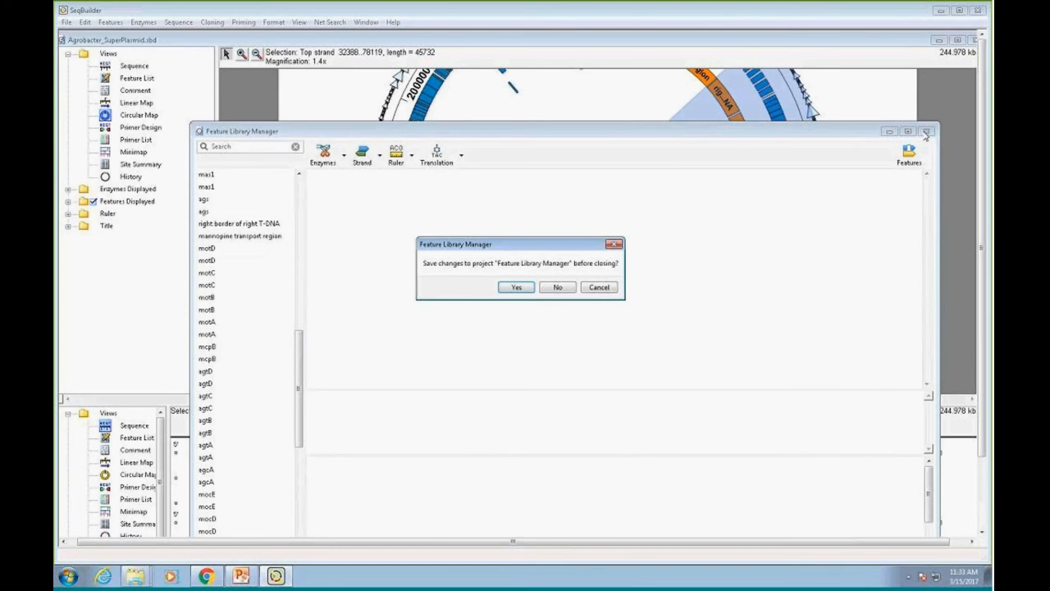
pyautogui.click(557, 287)
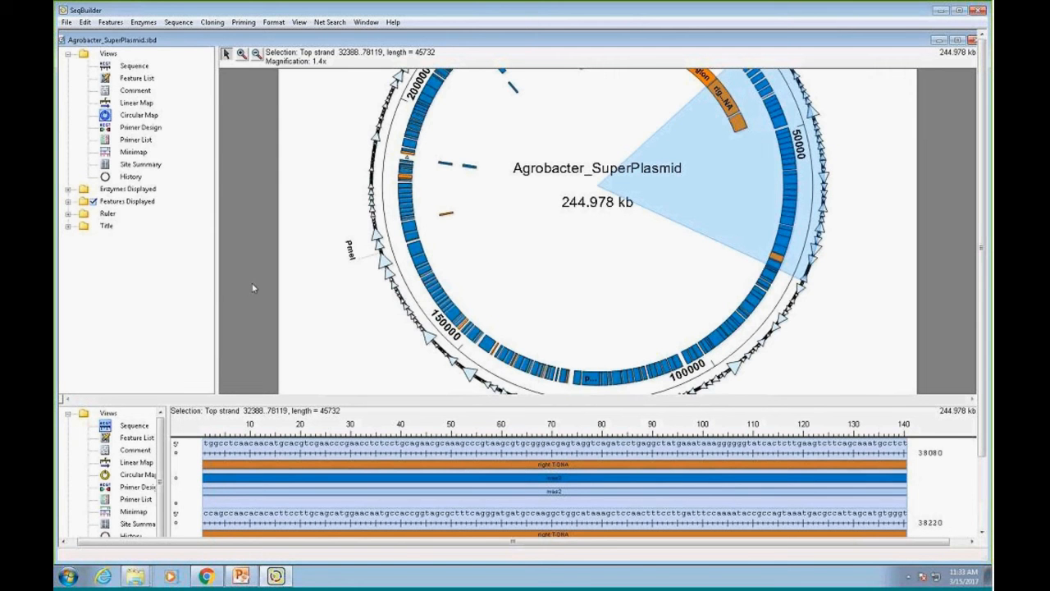
# - Show the linear map above the sequence, enlarge the sequence pane, and widen its list of views
pyautogui.click(132, 103)
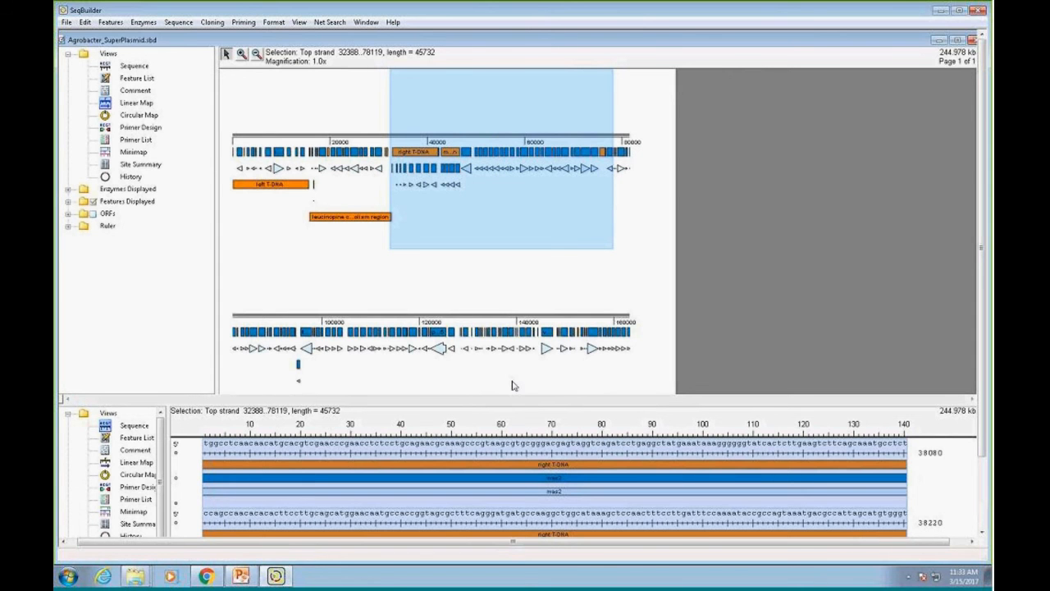
pyautogui.moveTo(519, 385); pyautogui.dragTo(519, 334)
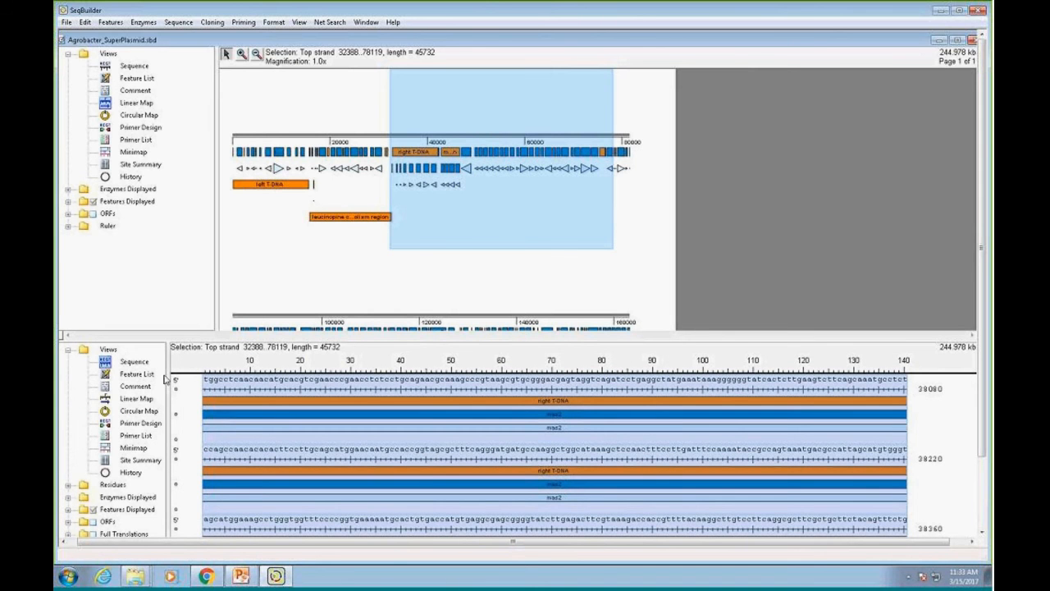
pyautogui.moveTo(167, 376); pyautogui.dragTo(220, 406)
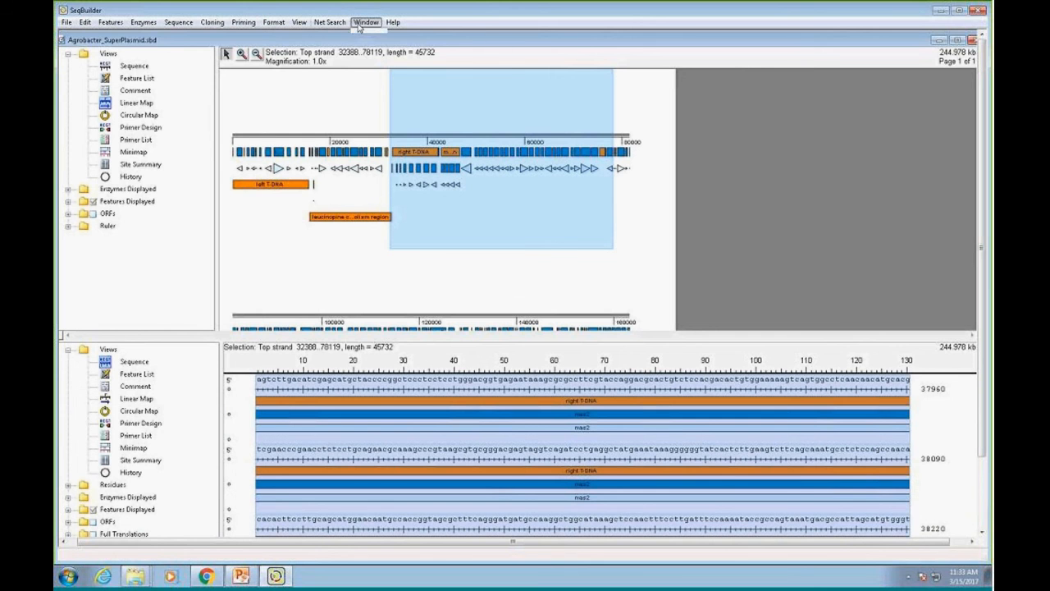
# - Split the linear map pane side by side, widen the first map pane, and collapse its list of views
pyautogui.click(358, 23)
pyautogui.click(386, 131)
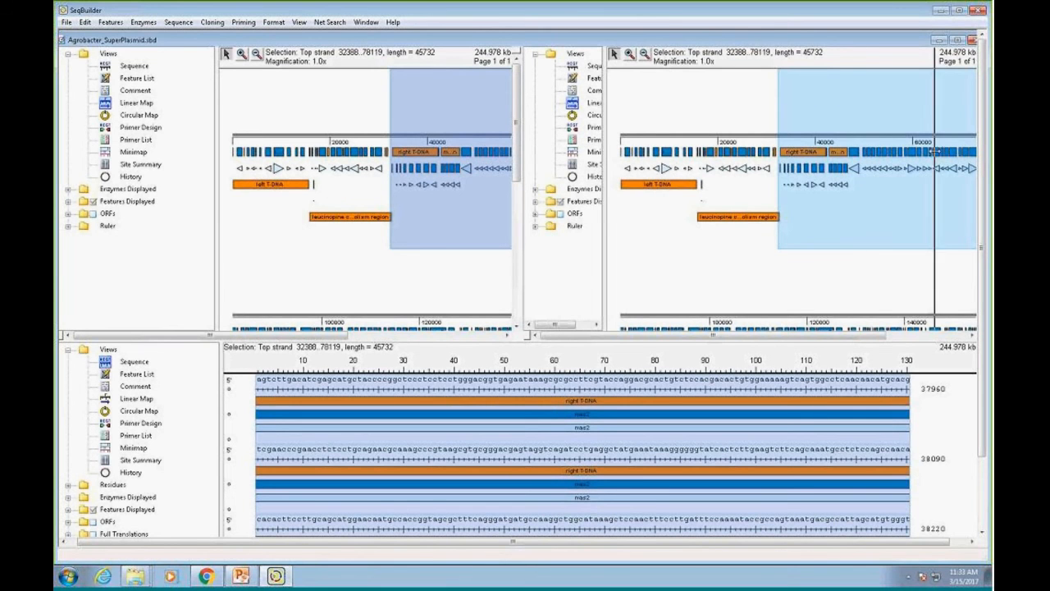
pyautogui.moveTo(935, 152); pyautogui.dragTo(958, 152)
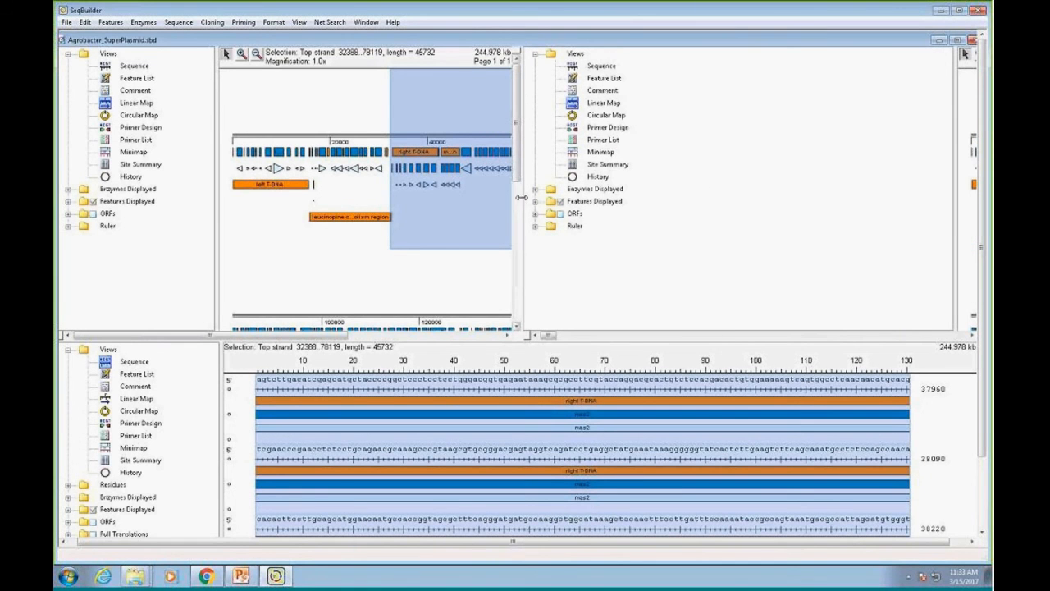
pyautogui.moveTo(521, 197); pyautogui.dragTo(782, 197)
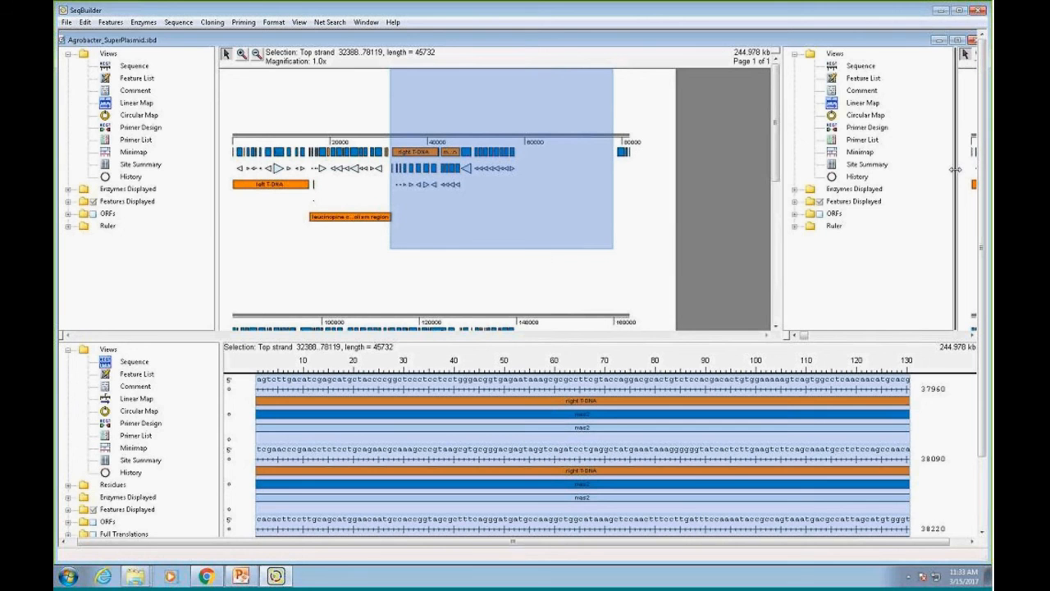
pyautogui.moveTo(217, 190); pyautogui.dragTo(60, 194)
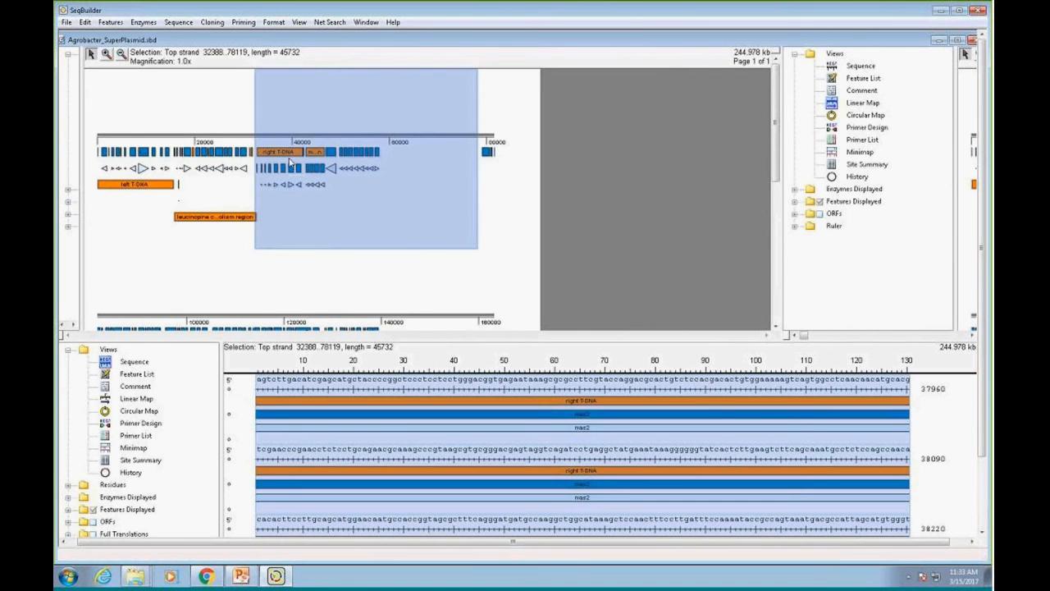
# - Zoom the linear map to 2.3x around the selected region and widen its pane further
pyautogui.click(107, 54)
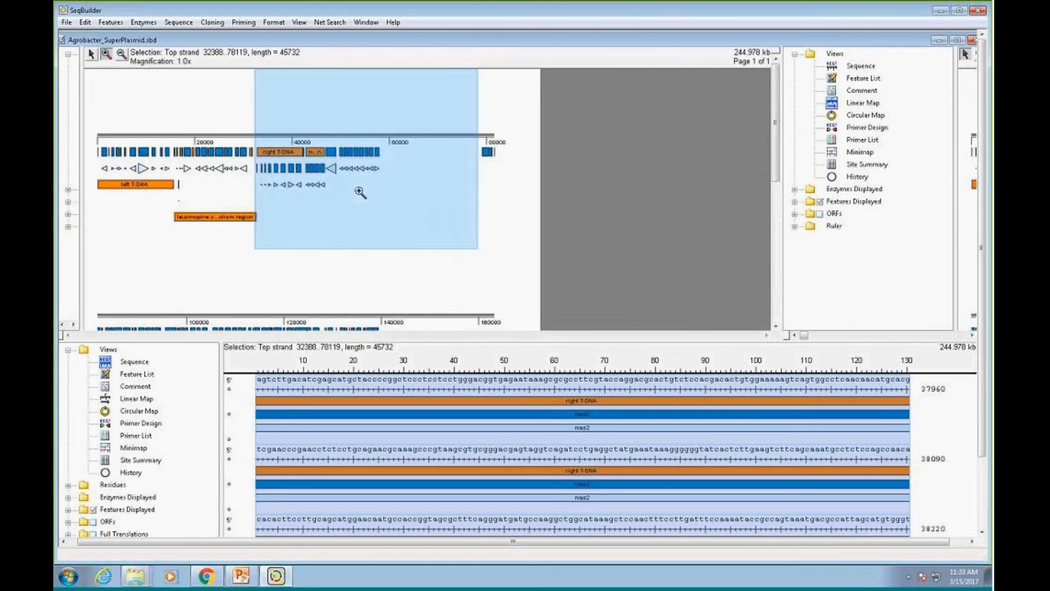
pyautogui.click(359, 192)
pyautogui.click(415, 249)
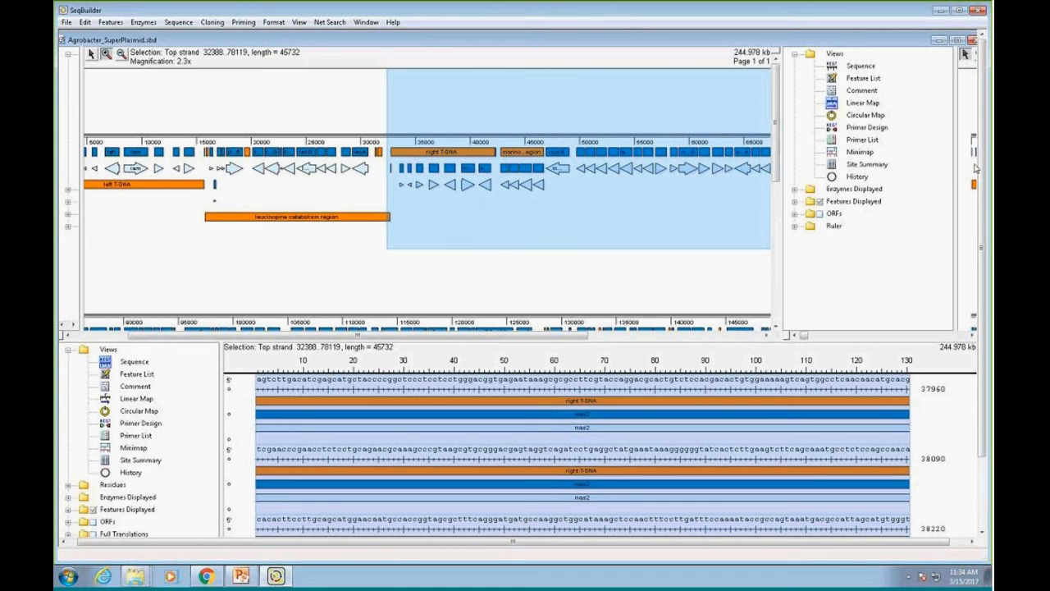
pyautogui.moveTo(784, 192); pyautogui.dragTo(824, 193)
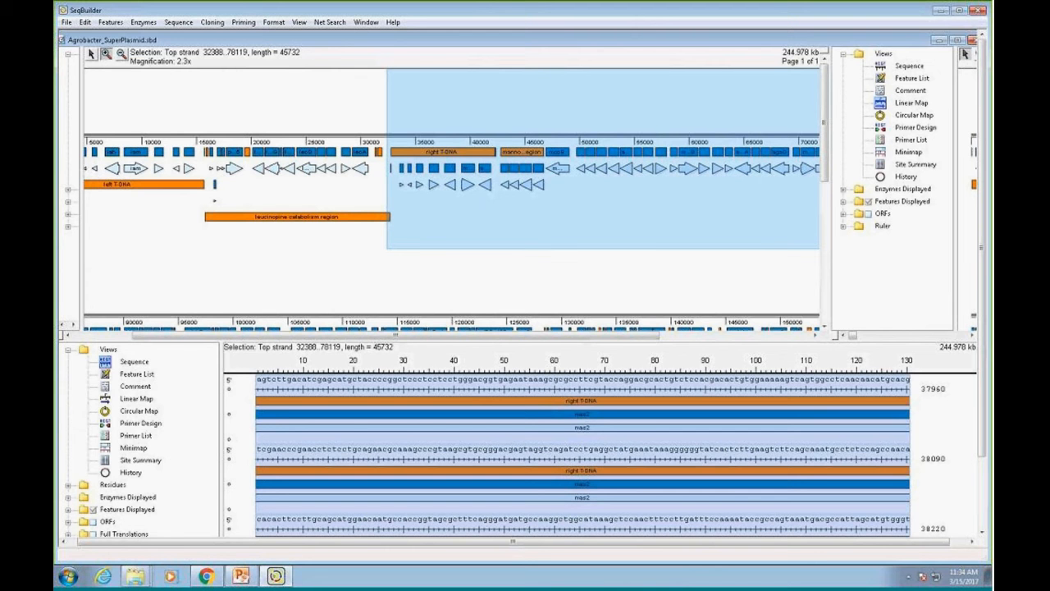
# - Switch the pane below the linear map to the Circular Map, back to Sequence, and to the Feature List
pyautogui.doubleClick(143, 413)
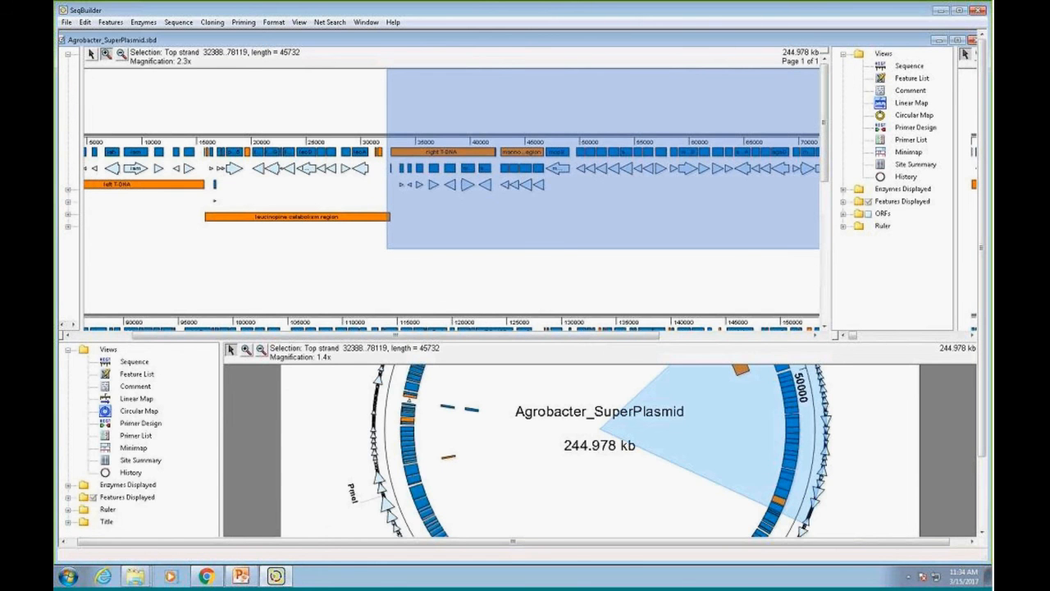
pyautogui.doubleClick(138, 368)
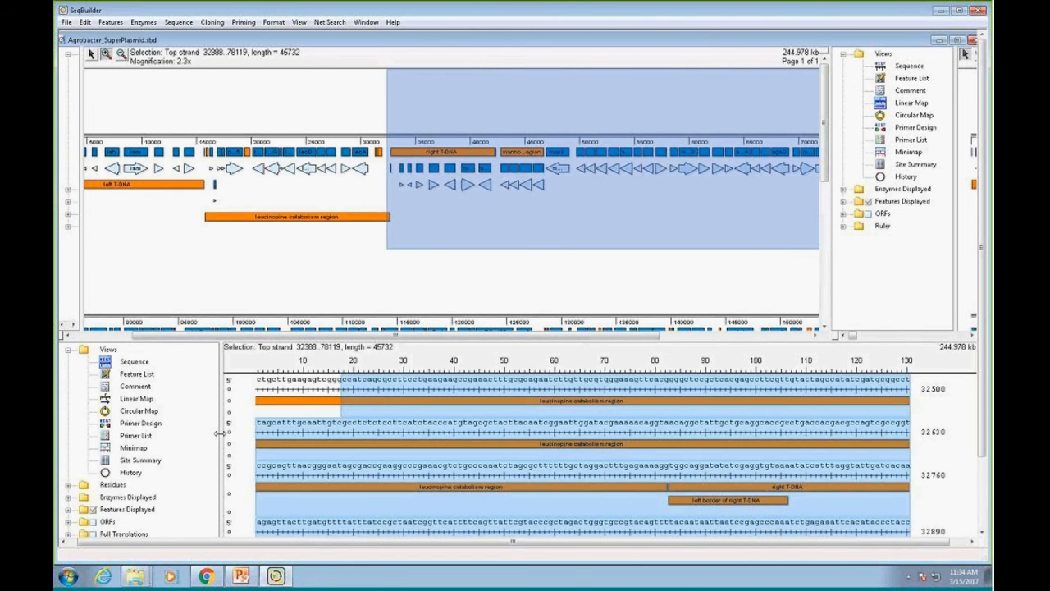
pyautogui.doubleClick(148, 375)
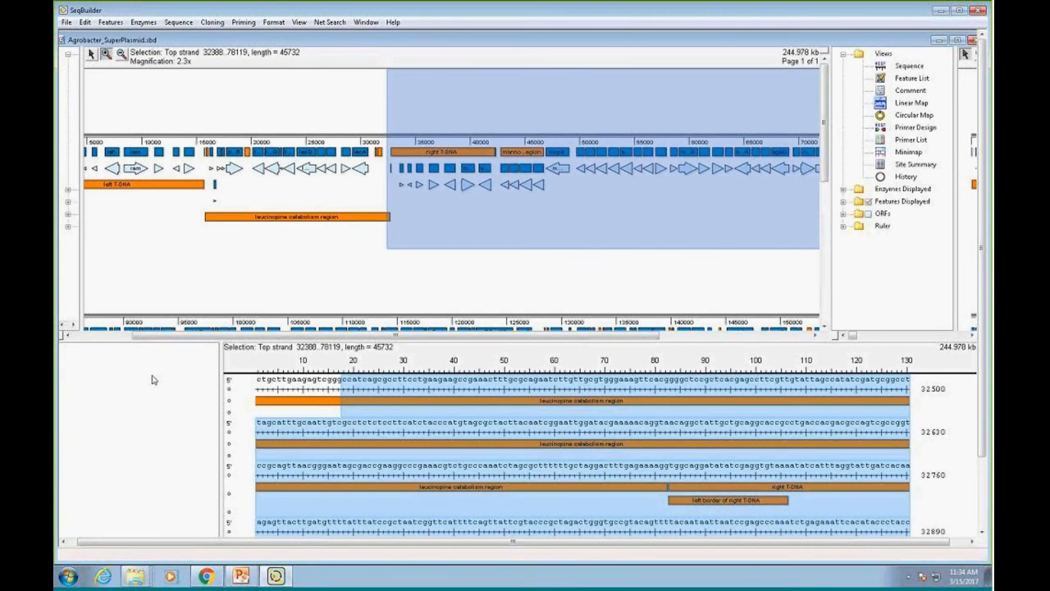